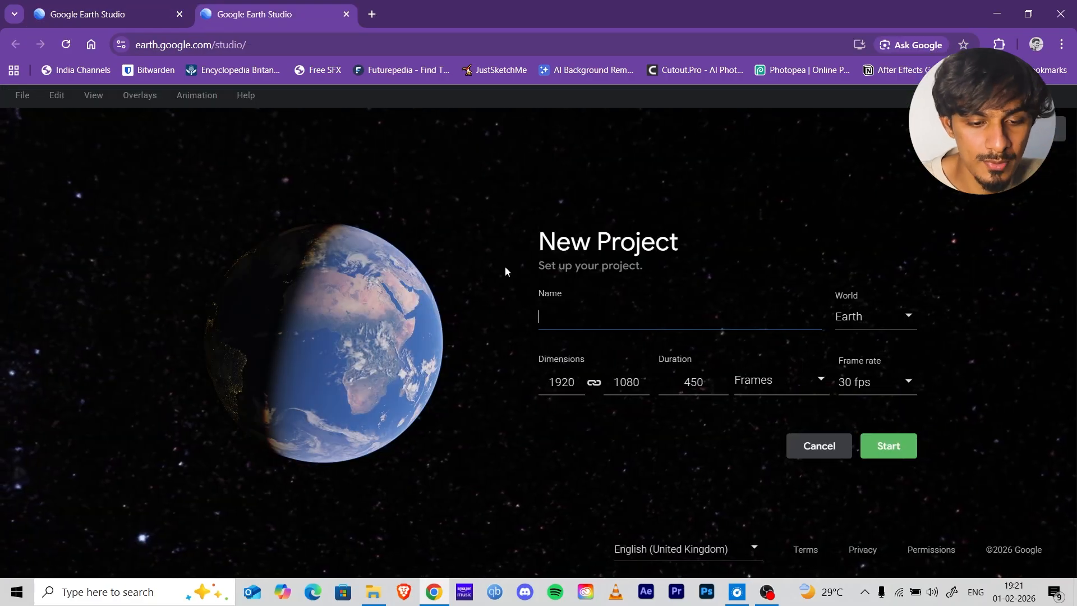
Step: Create a new Earth project named "animation map" at 1920 × 1080, 450 frames and 30 fps
type("animation")
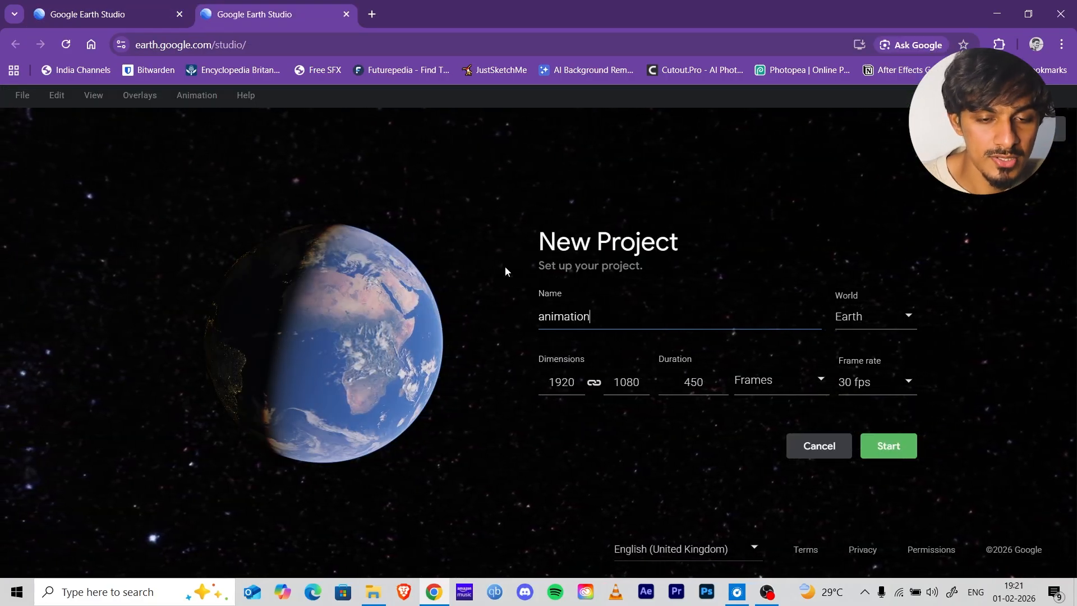
type(" map")
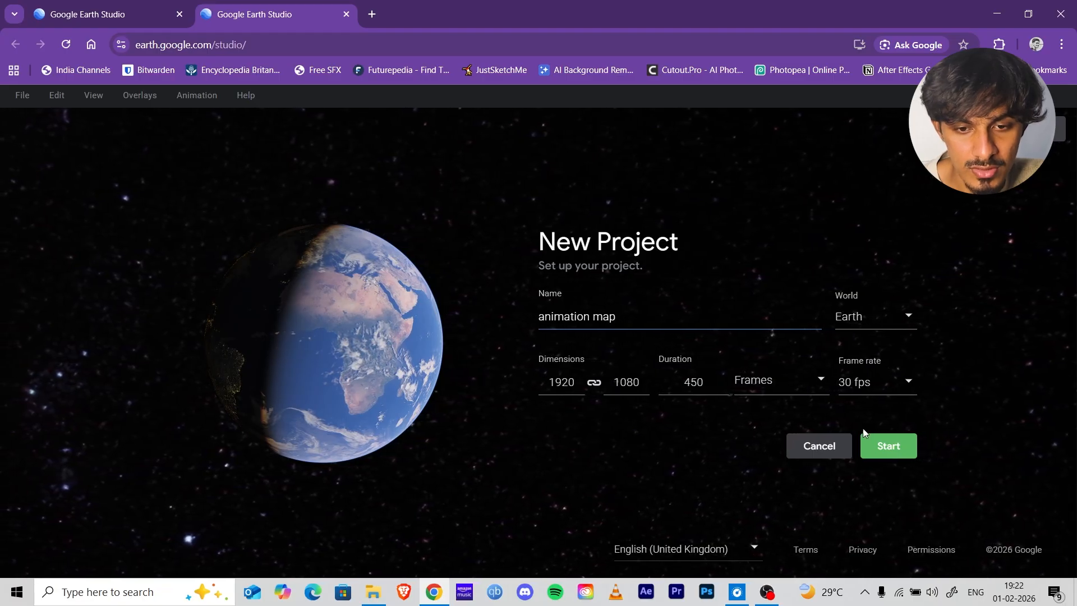
left_click(885, 446)
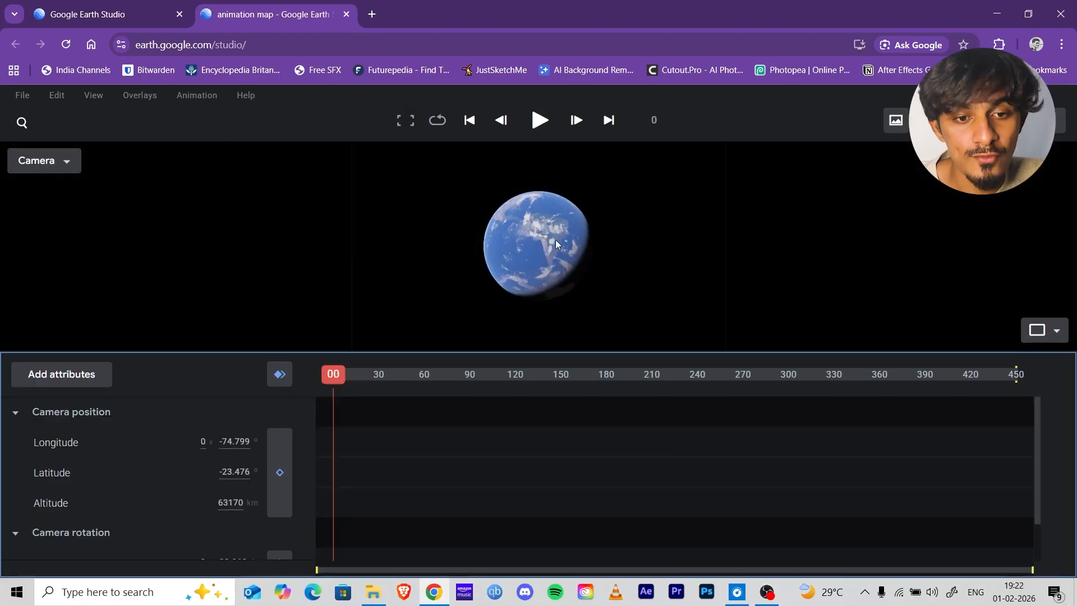
Step: Search for "goa indi" and move the camera to the Goa, India result
scroll(566, 233, "down", 5)
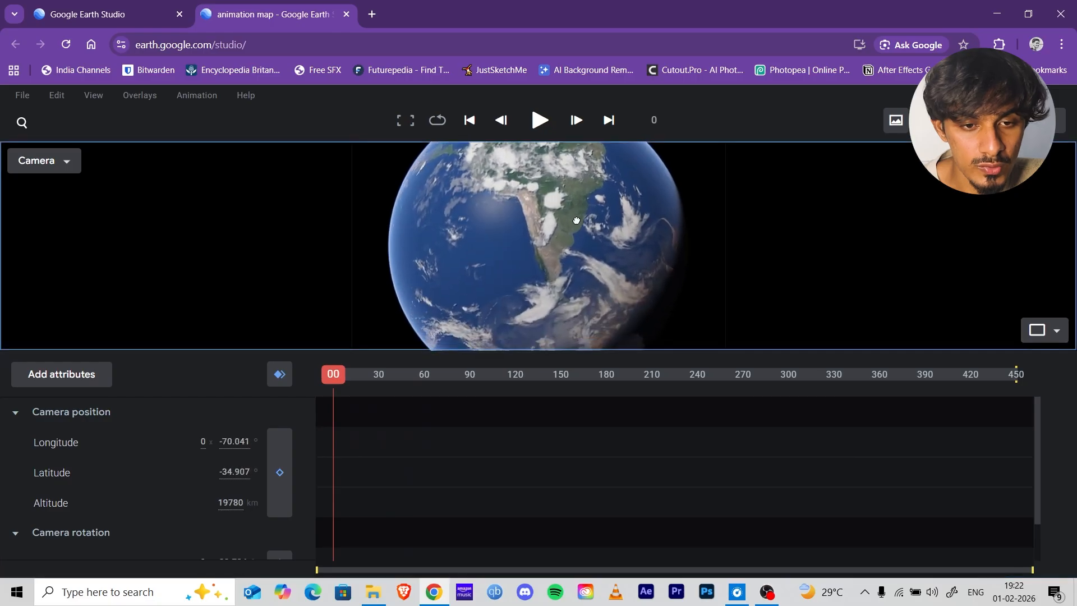
left_click(24, 121)
type("goa indi")
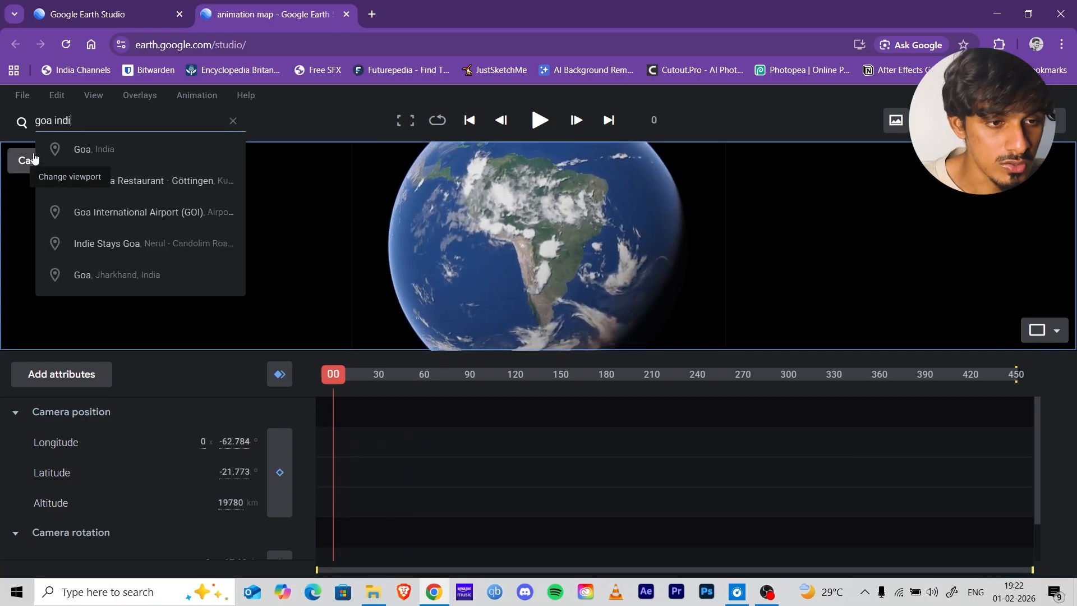
left_click(112, 153)
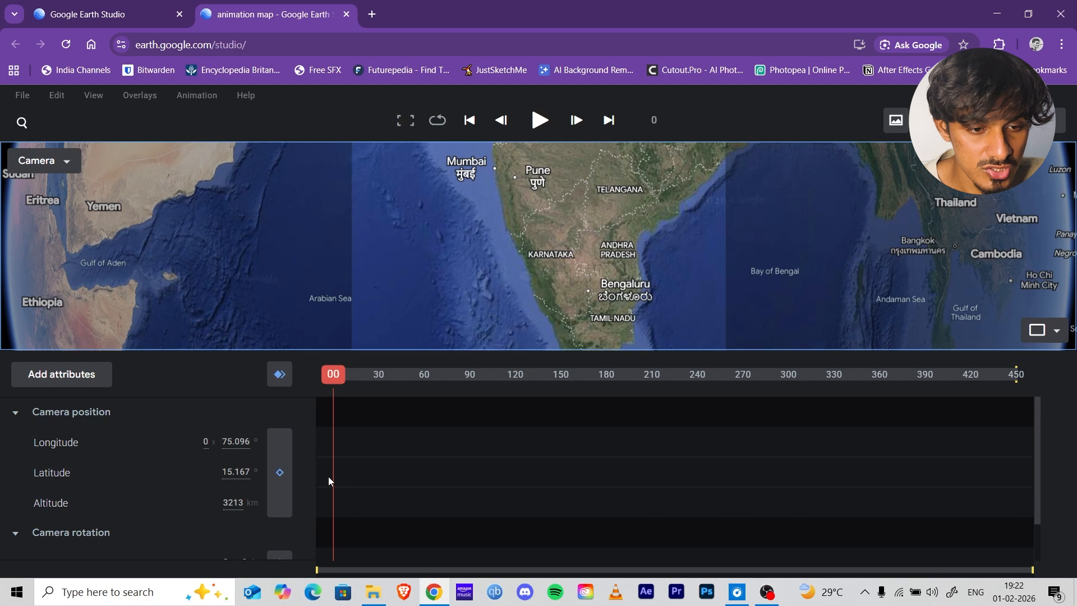
Step: Keyframe the camera position at frame 0 and a closer view centred near Goa, about 312 km altitude, at frame 102
left_click(280, 474)
left_click_drag(345, 373, 490, 378)
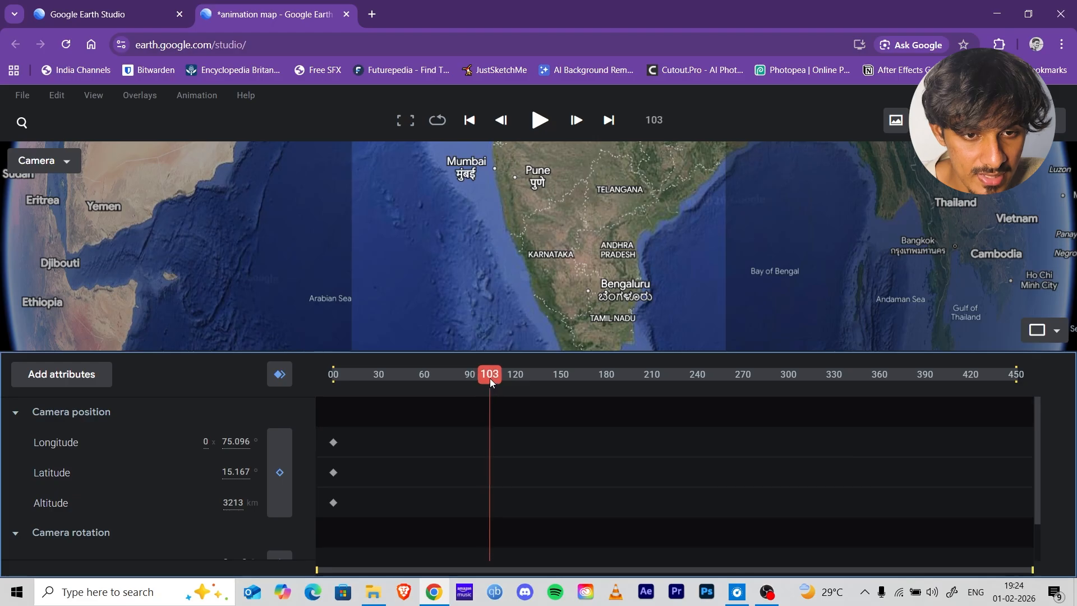
mouse_move(241, 500)
left_mouse_down()
mouse_move(43, 543)
mouse_move(252, 517)
mouse_move(228, 512)
left_mouse_up()
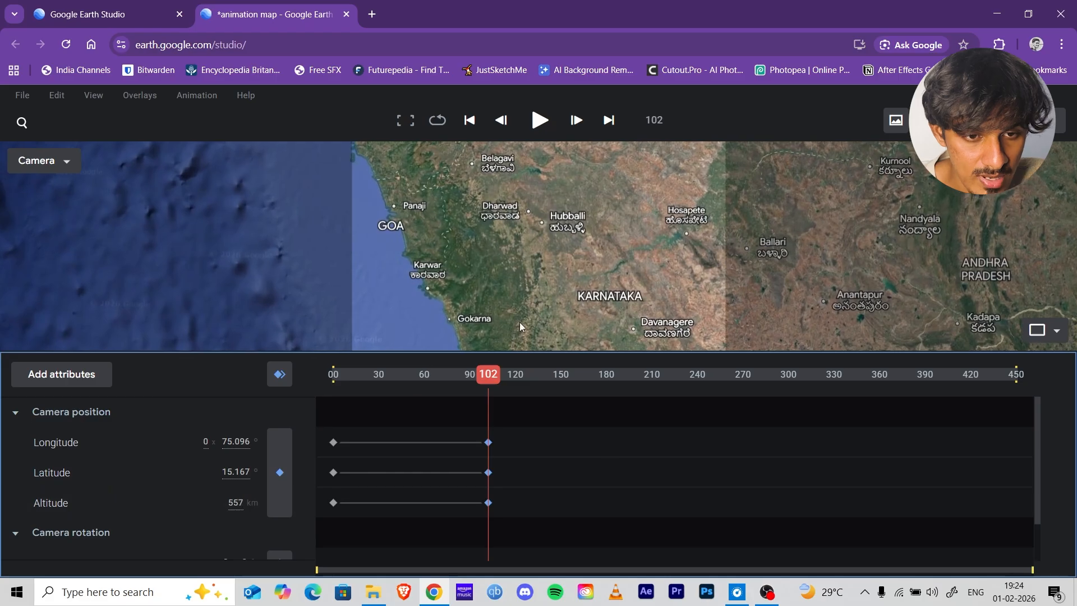
left_click_drag(236, 443, 105, 473)
Step: Scrub through the camera zoom between the two keyframes and return to frame 0
left_click_drag(488, 374, 305, 406)
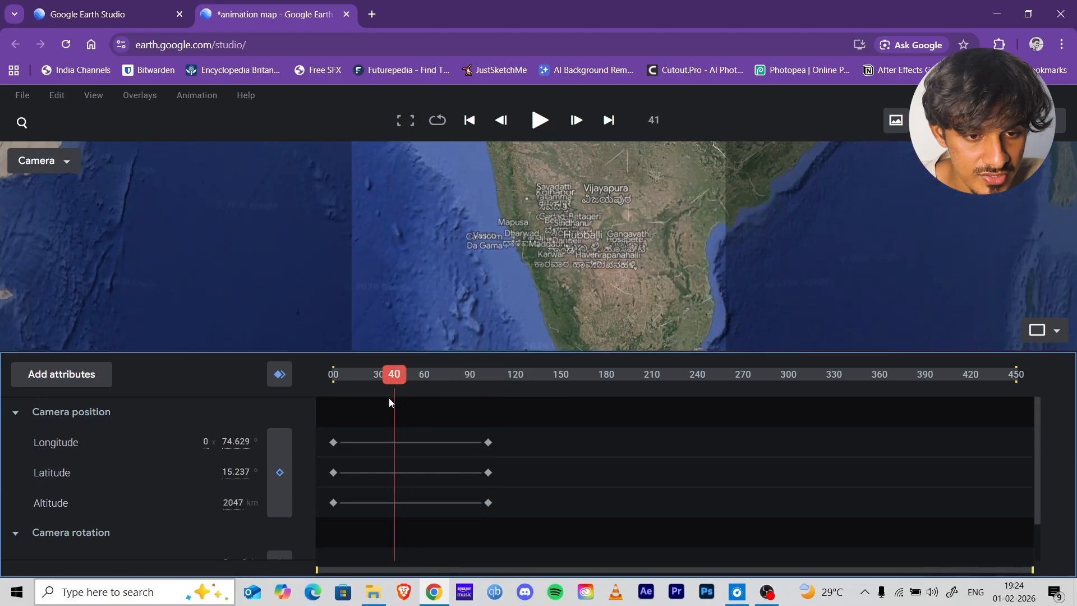
key("space")
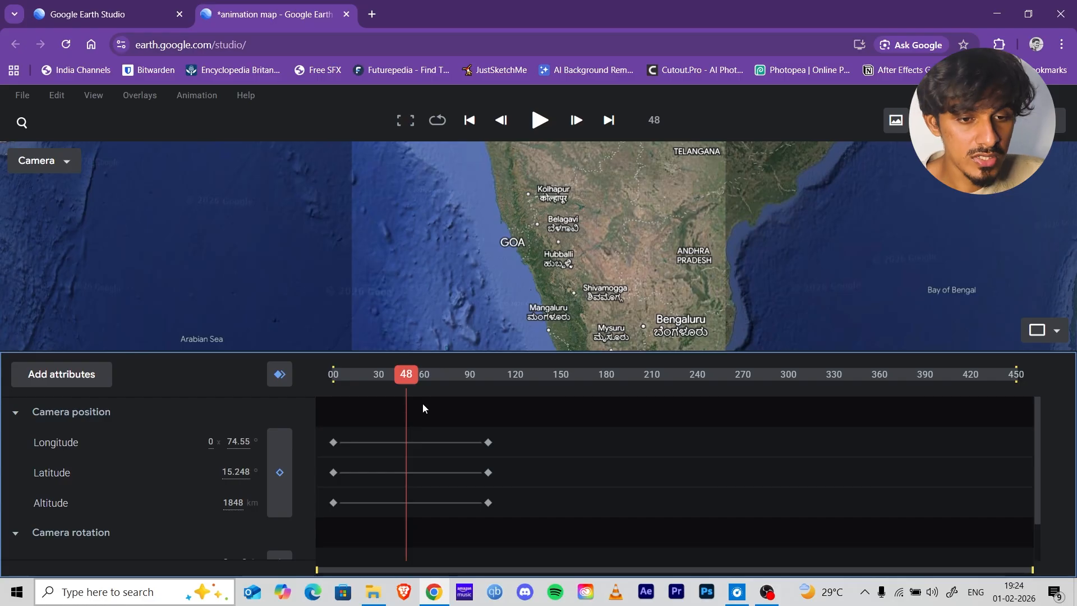
left_click_drag(422, 403, 311, 433)
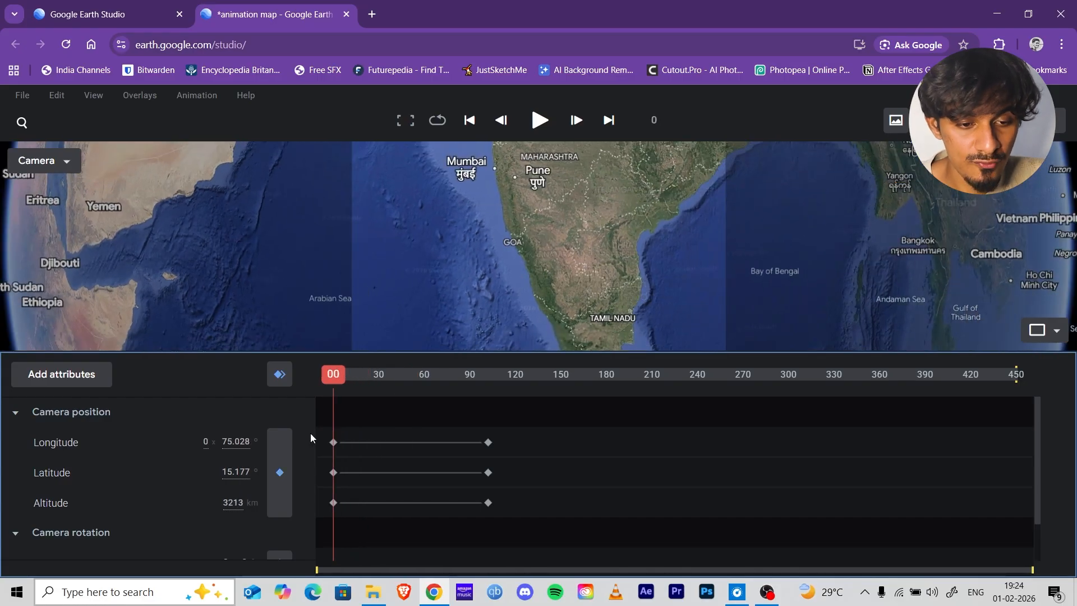
Step: Apply Auto ease to all camera position keyframes and play back the eased zoom
left_click_drag(567, 521, 318, 421)
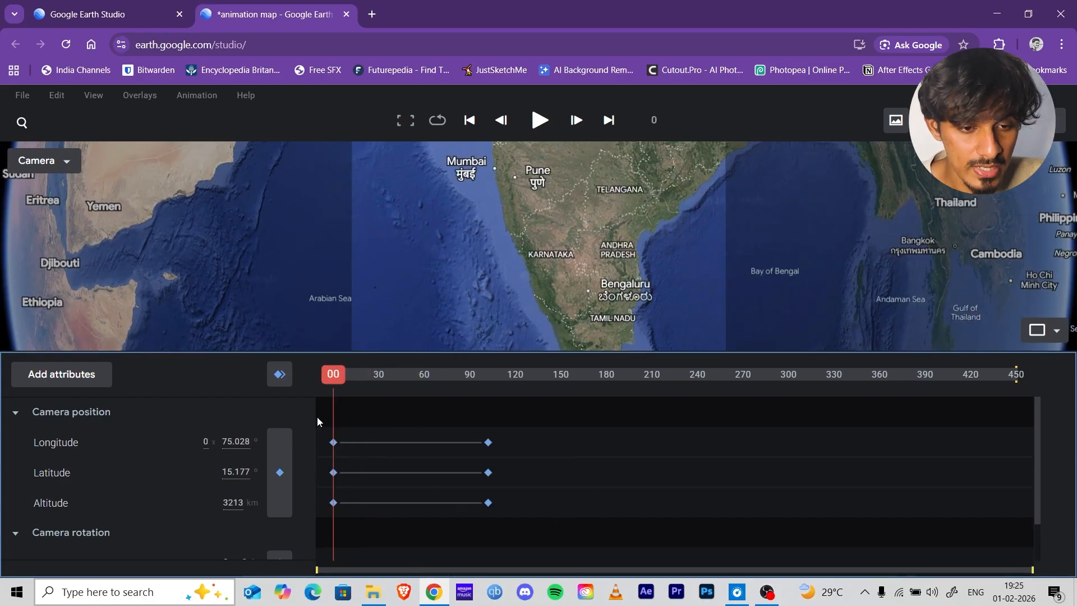
right_click(489, 444)
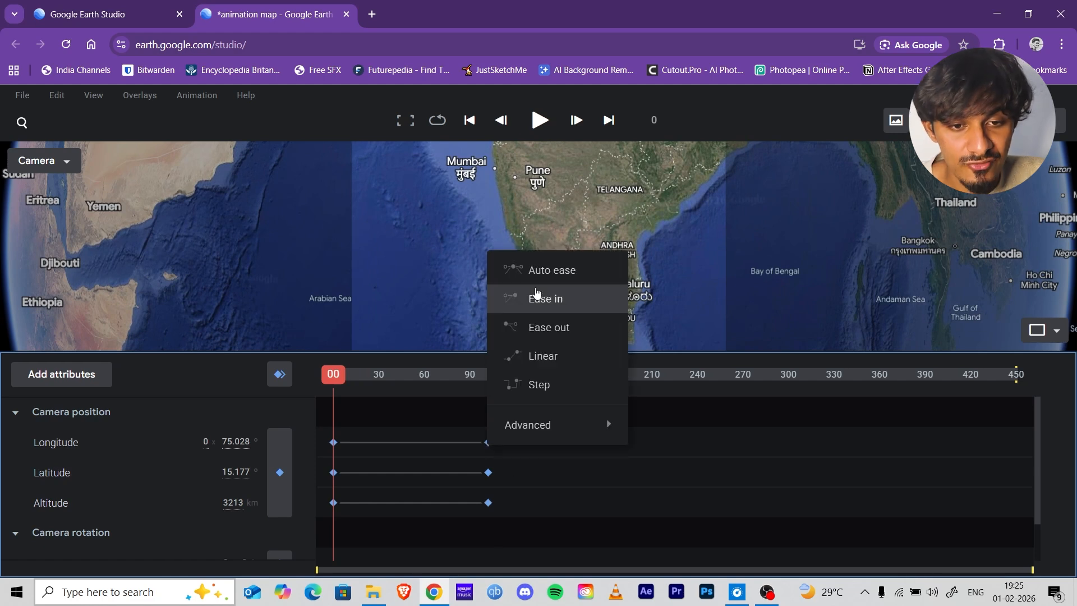
left_click(540, 271)
key("space")
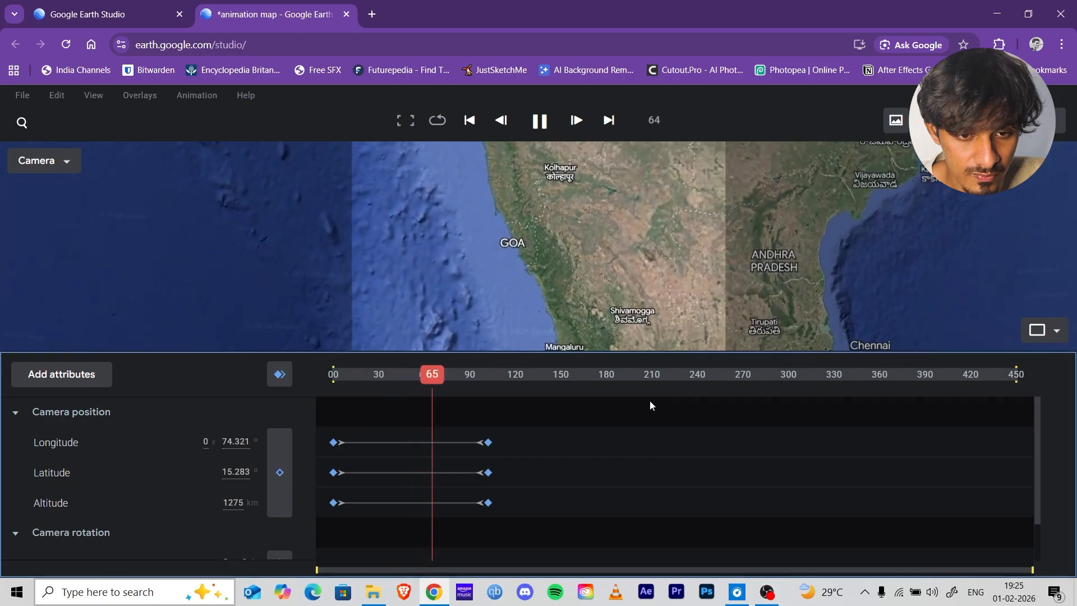
left_click(339, 419)
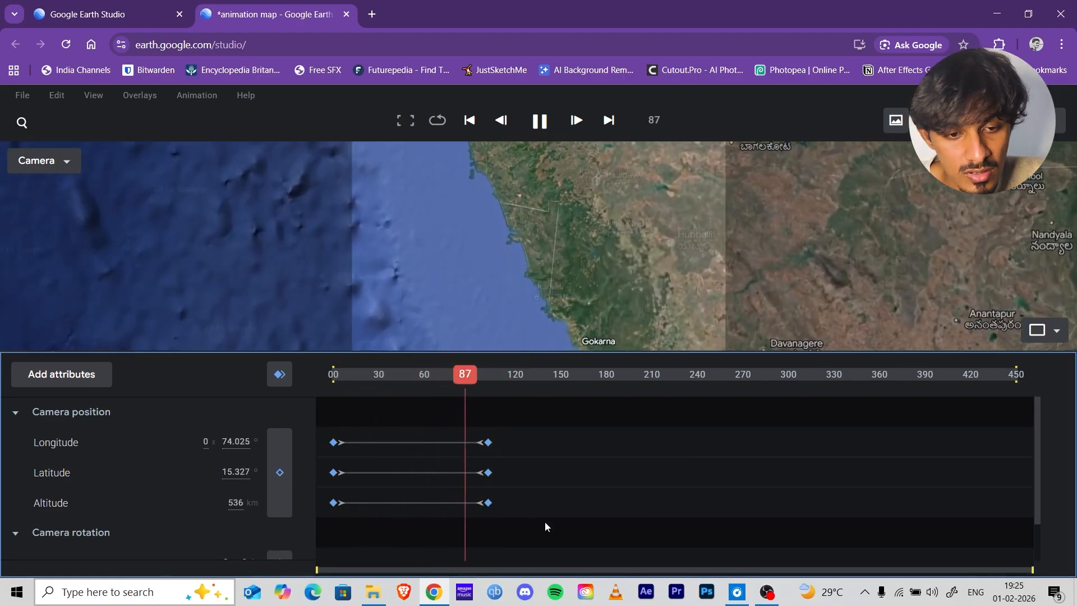
key("space")
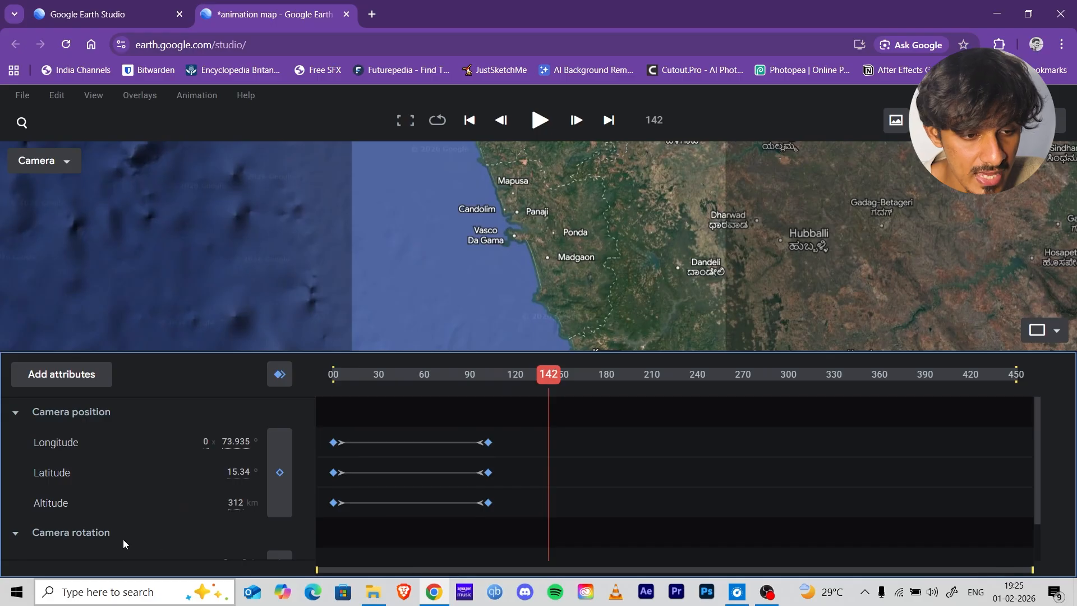
Step: In the altitude speed graph, extend the last keyframe's incoming handle to about frame 65, and return to the keyframe editor
right_click(415, 401)
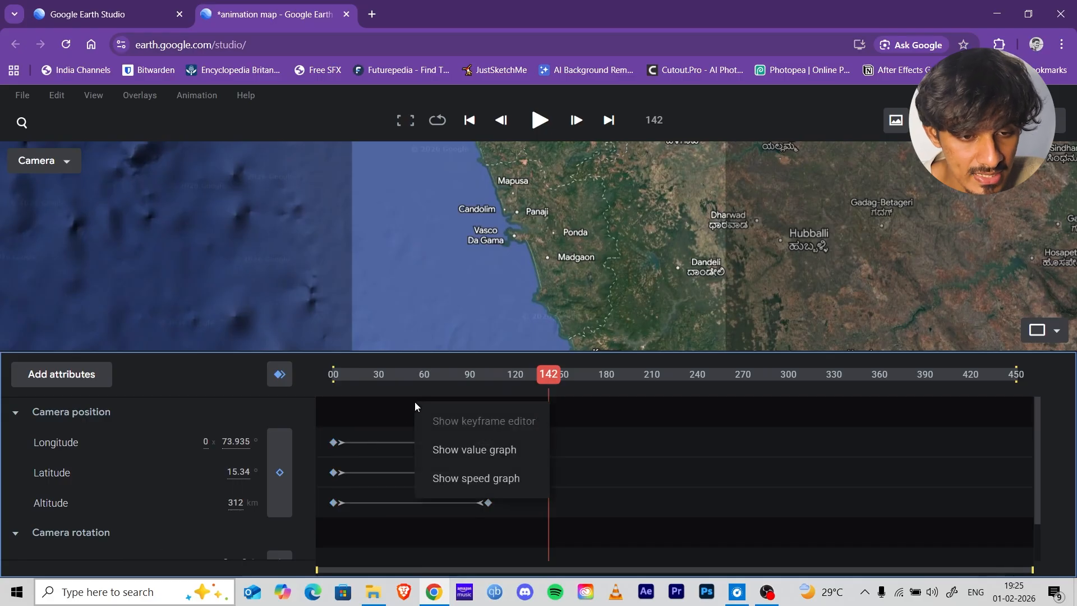
left_click(472, 480)
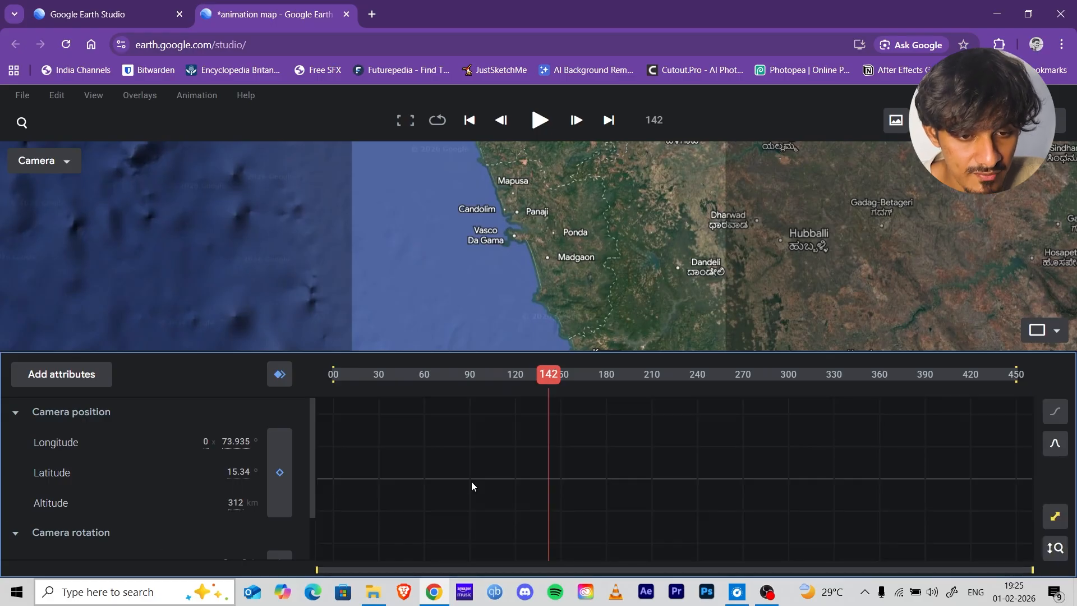
left_click(110, 511)
left_click(406, 392)
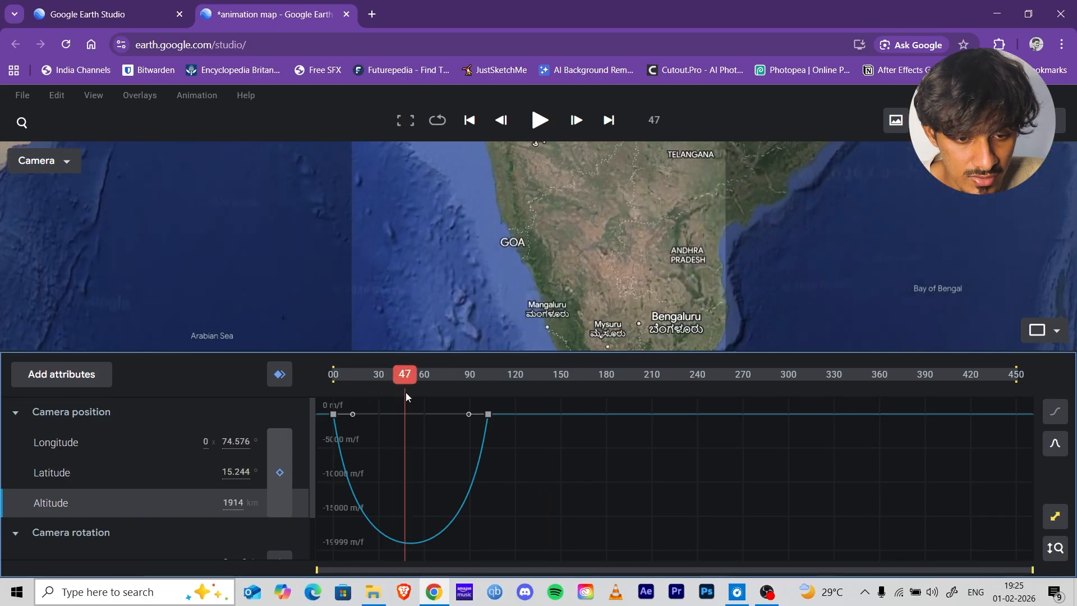
left_click_drag(466, 419, 432, 421)
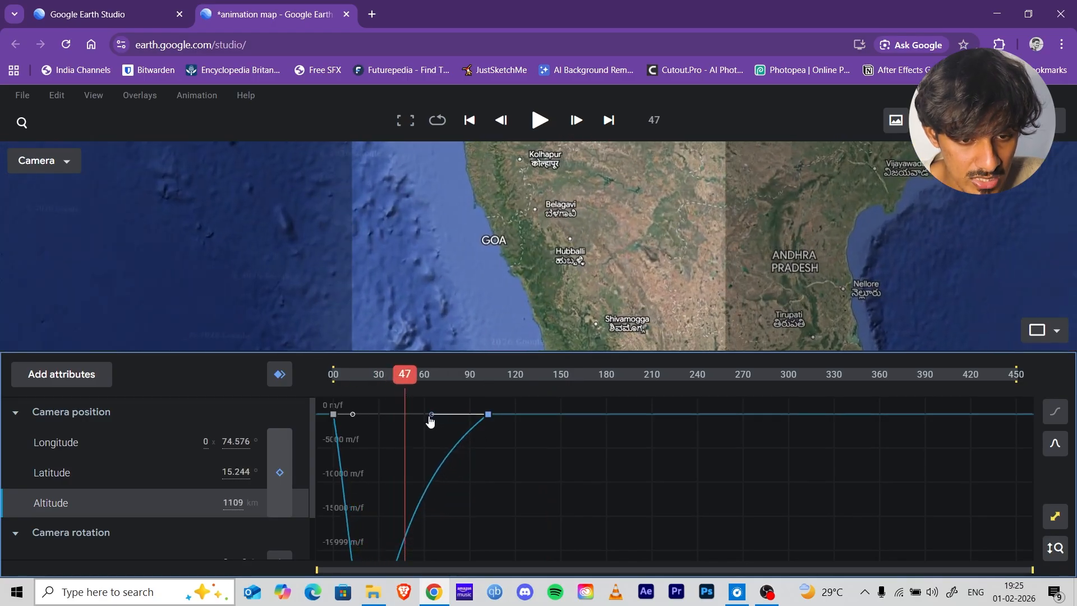
right_click(447, 407)
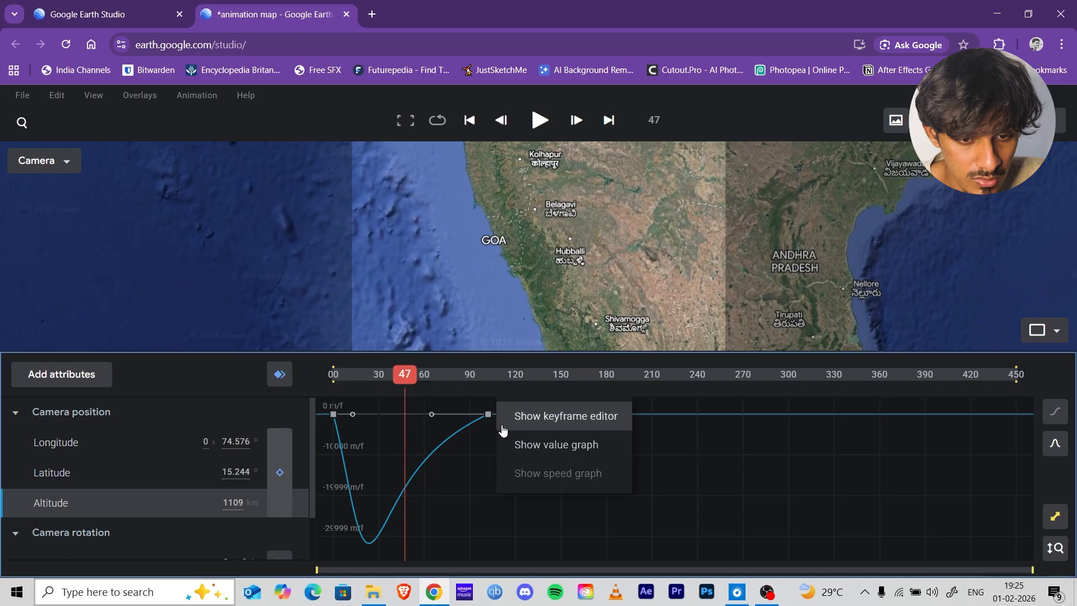
left_click(563, 421)
Step: Play back the zoom toward Goa from frame 0 to review the adjusted altitude easing
left_click_drag(420, 384, 295, 399)
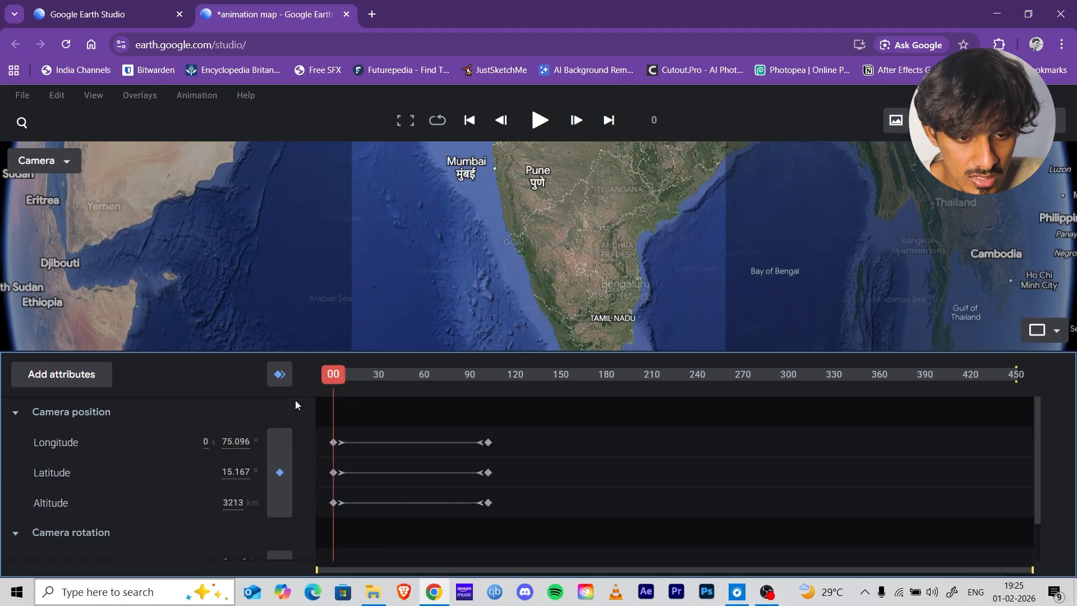
key("space")
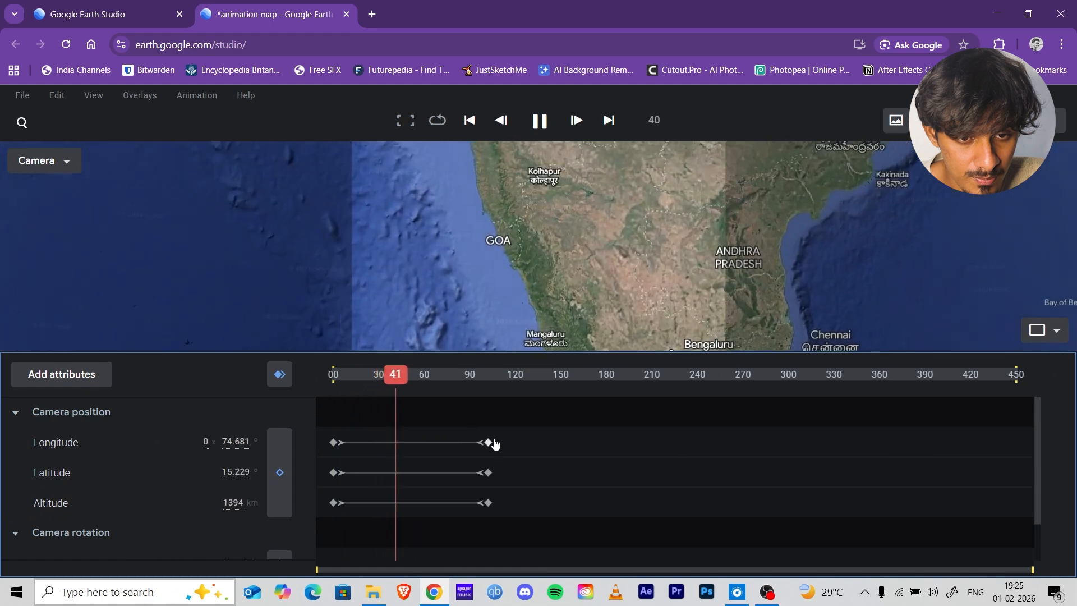
left_click_drag(565, 385, 310, 399)
key("space")
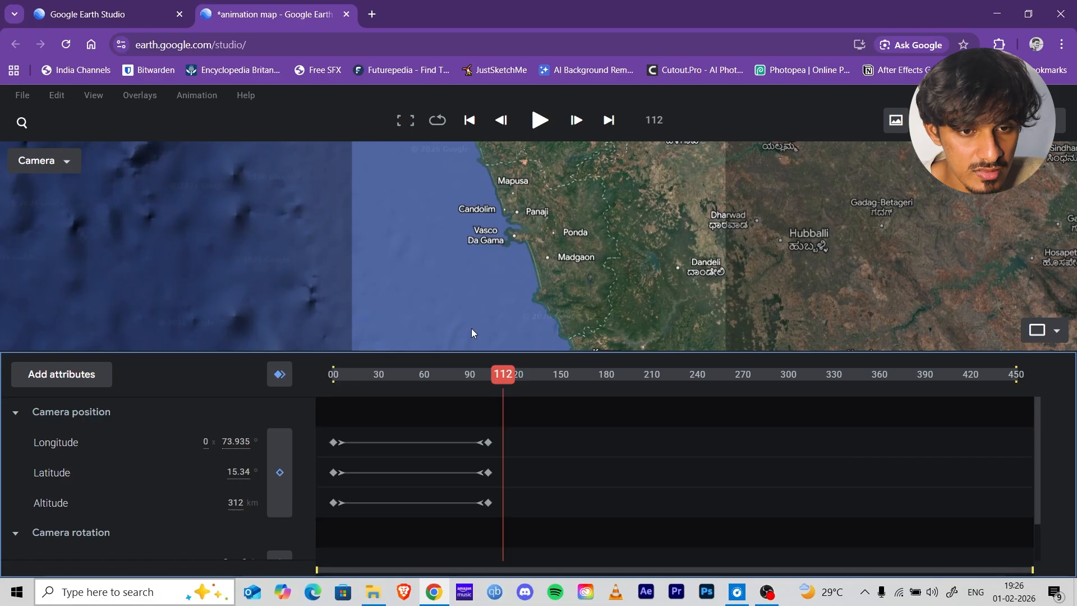
Step: At frame 102, place a track point beside Ponda in Goa and set it as the local origin
key("shift+Left")
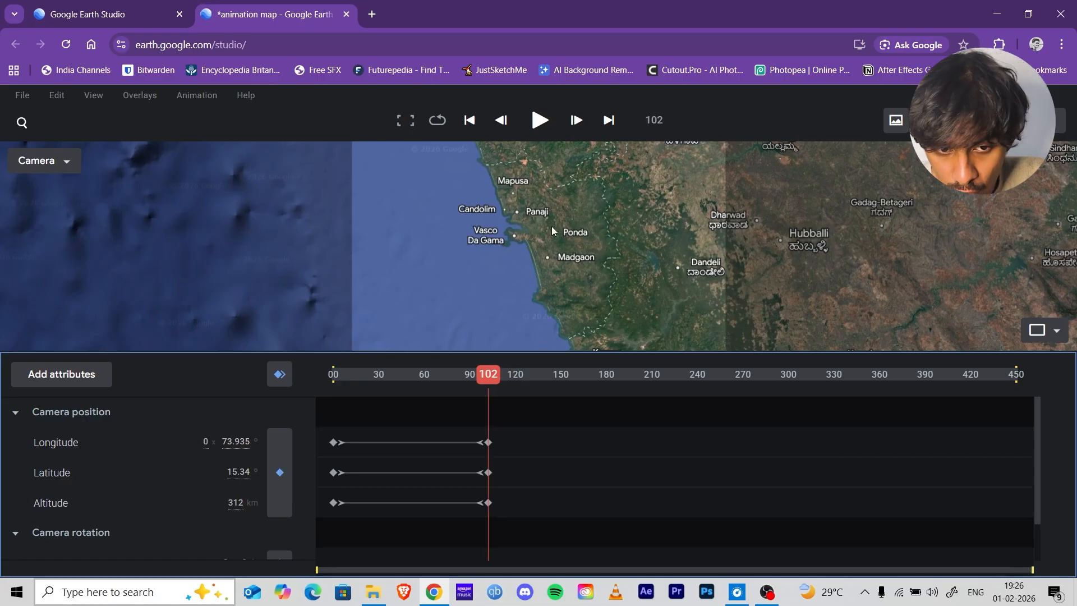
right_click(551, 234)
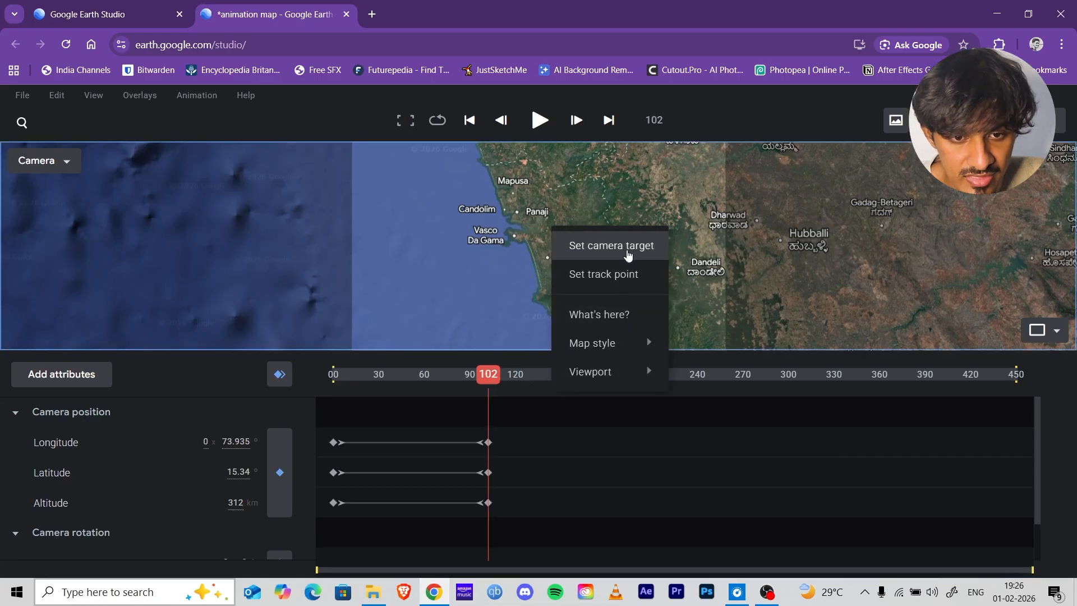
left_click(621, 276)
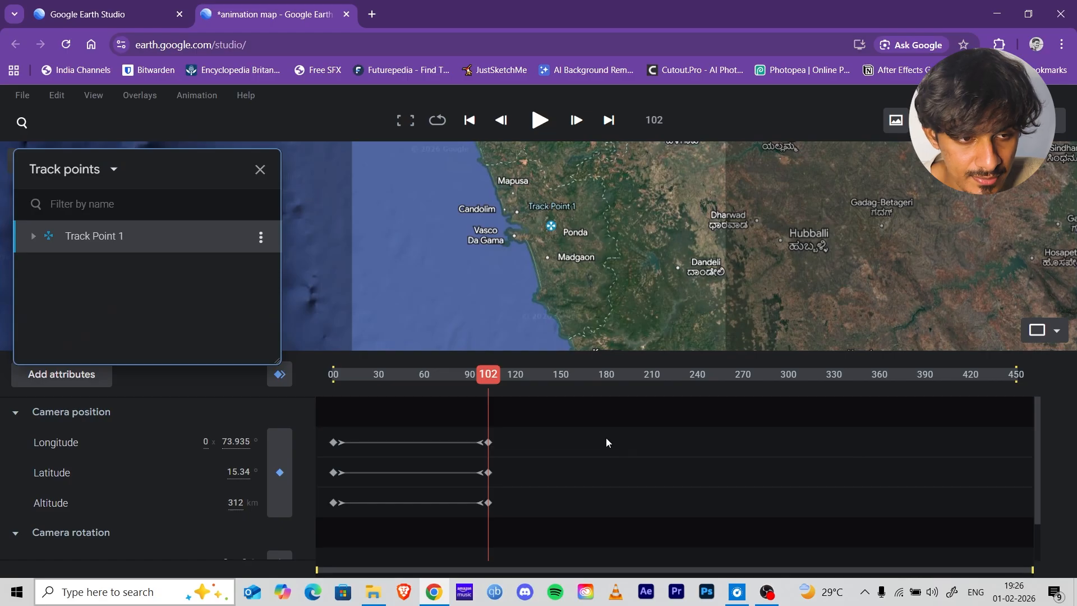
left_click(261, 238)
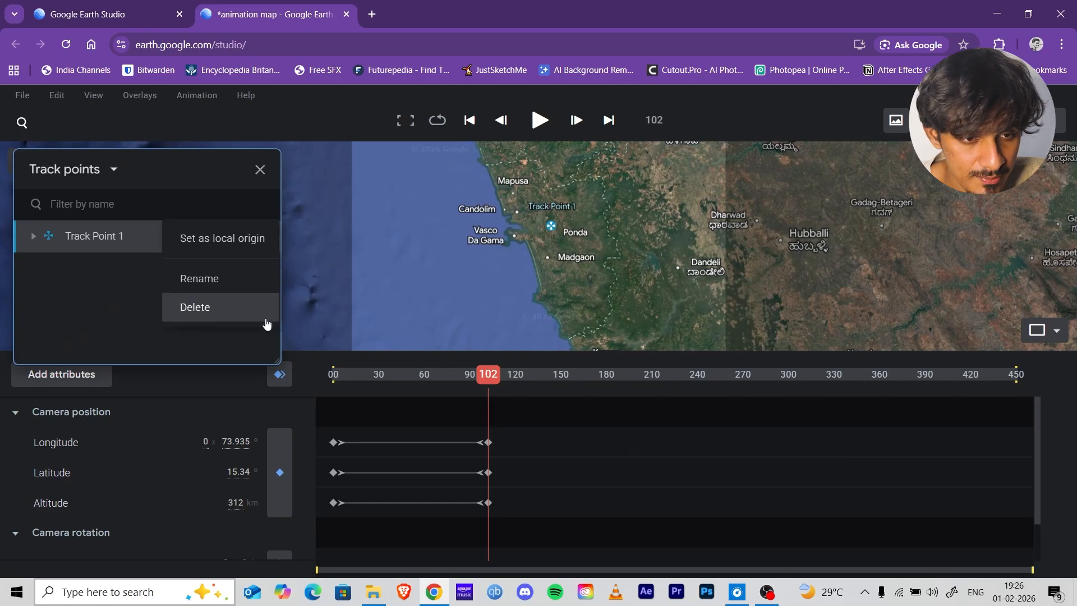
left_click(218, 247)
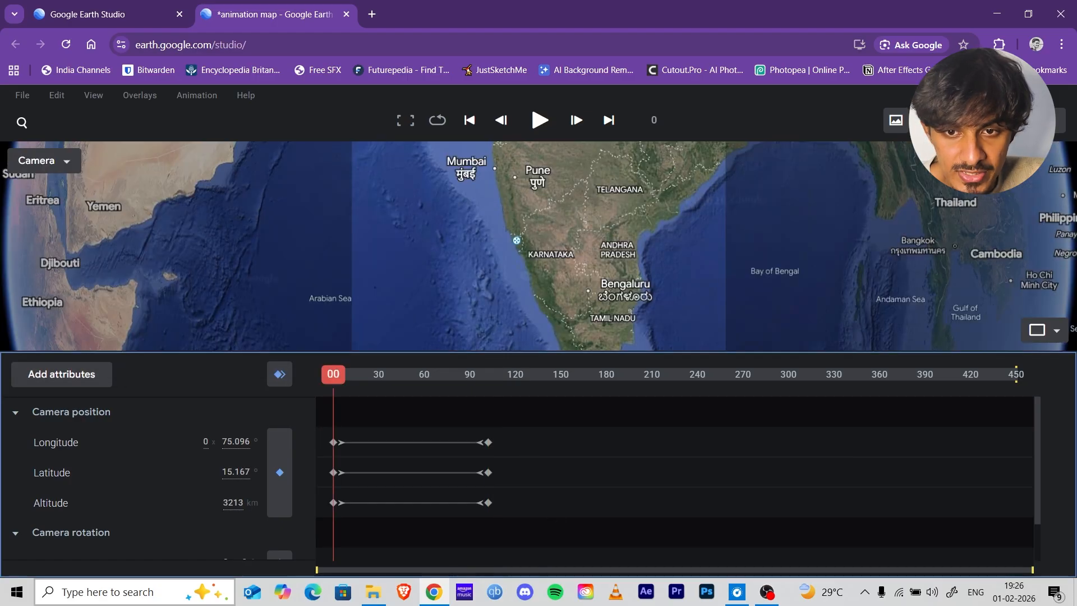
Step: Open the render settings and examine the output format, frame range, After Effects 3D tracking data and coordinate space options
left_click(992, 120)
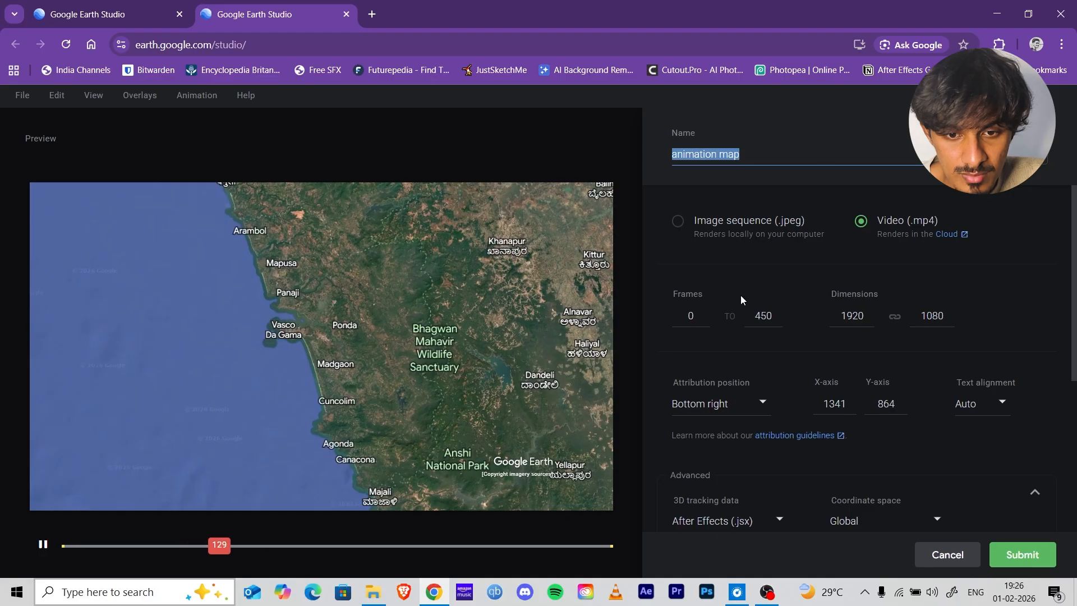
left_click(1038, 271)
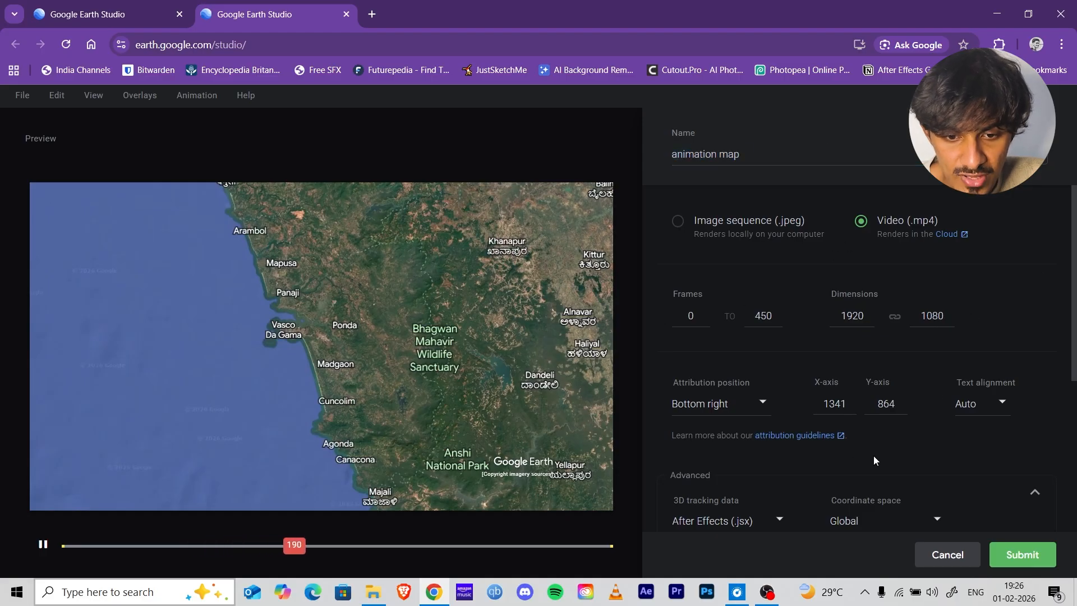
scroll(739, 455, "down", 2)
scroll(853, 294, "up", 1)
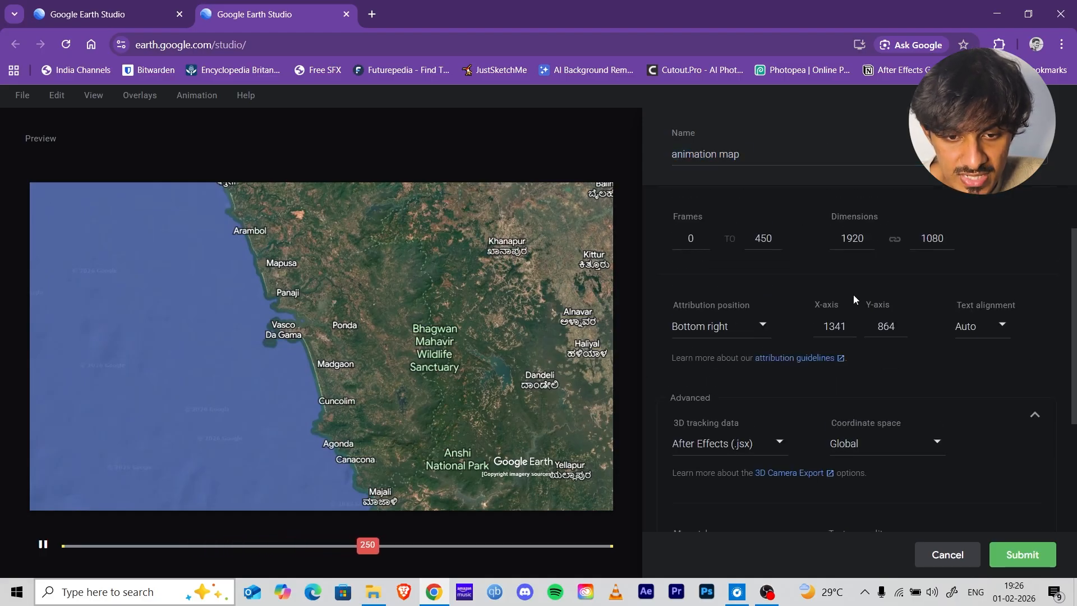
scroll(853, 294, "down", 2)
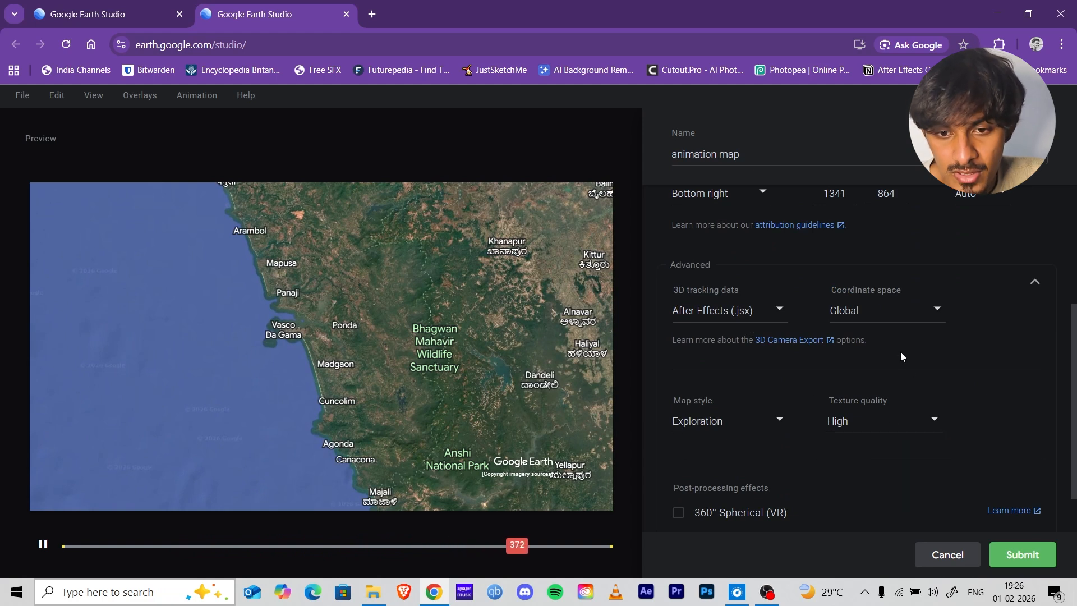
left_click(872, 313)
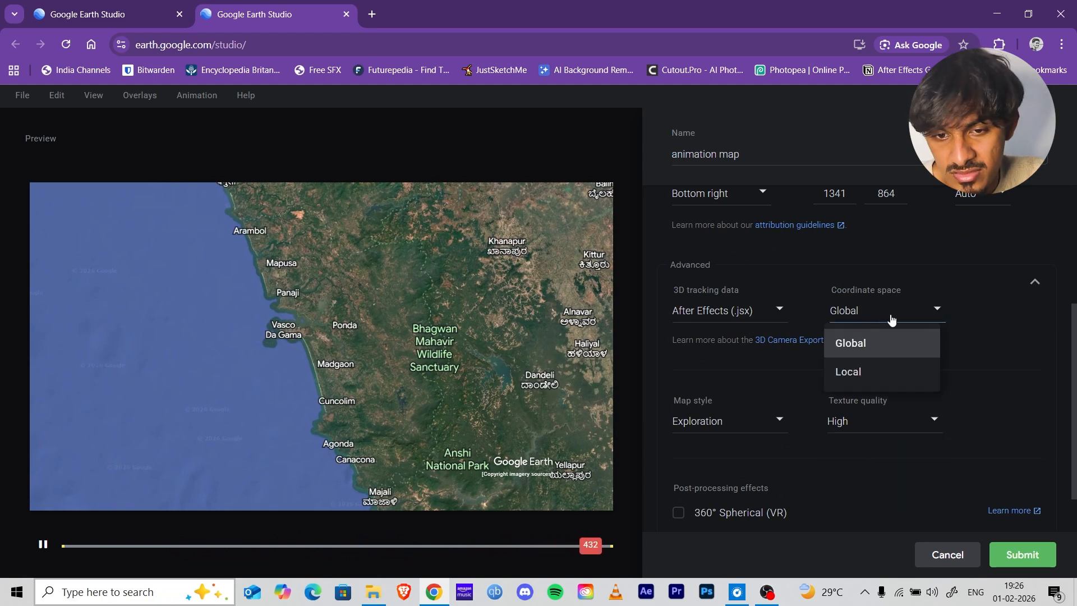
left_click(890, 321)
scroll(922, 355, "up", 5)
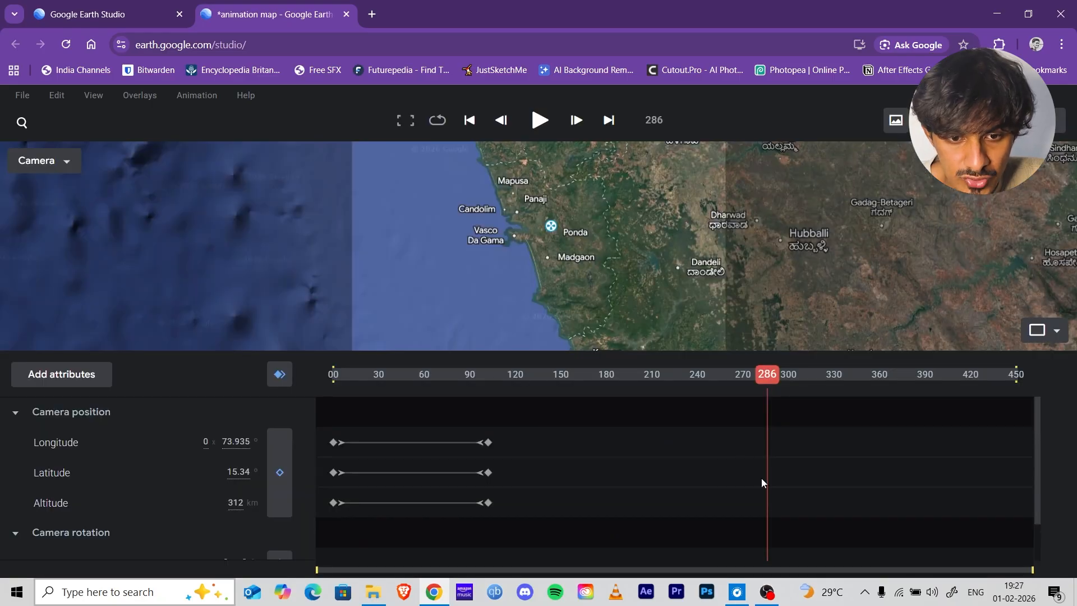
Step: Export the animation map 3D tracking data for After Effects in Local coordinate space, and download the animation map cloud render
left_click(65, 101)
left_click(22, 95)
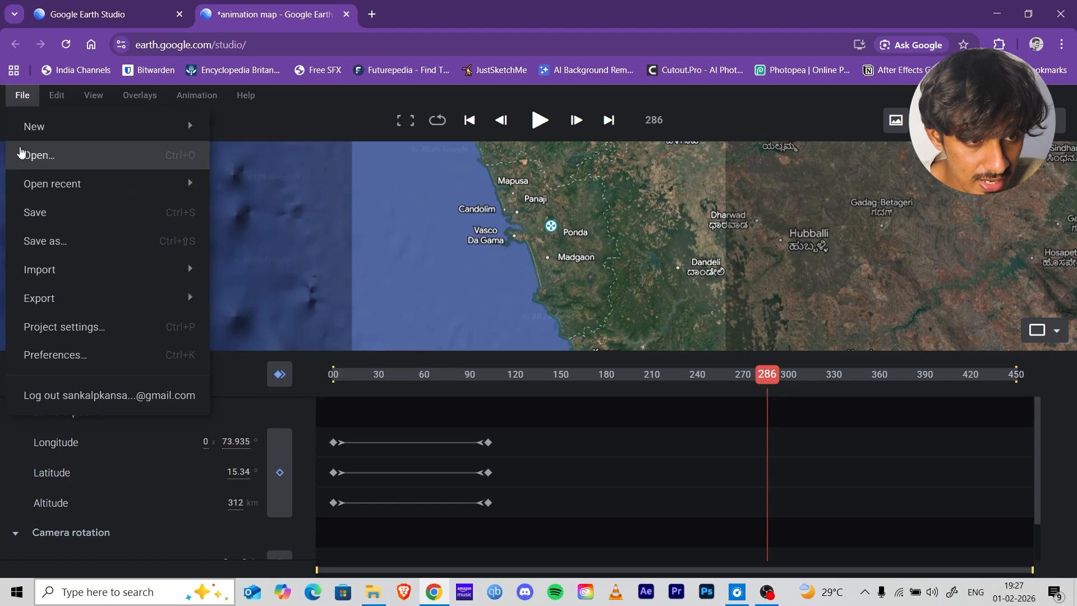
mouse_move(41, 302)
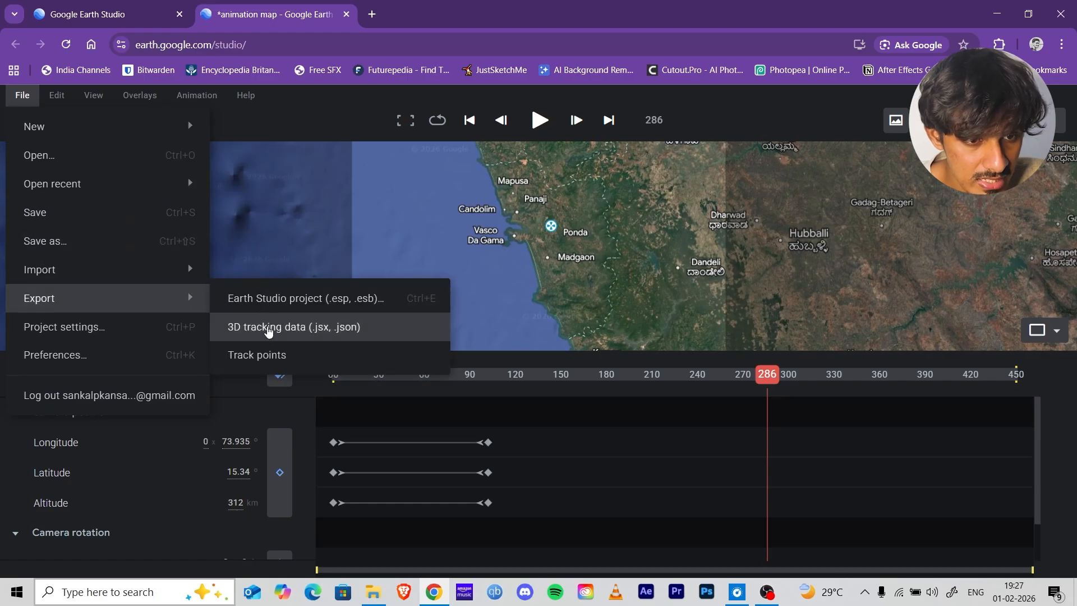
left_click(264, 327)
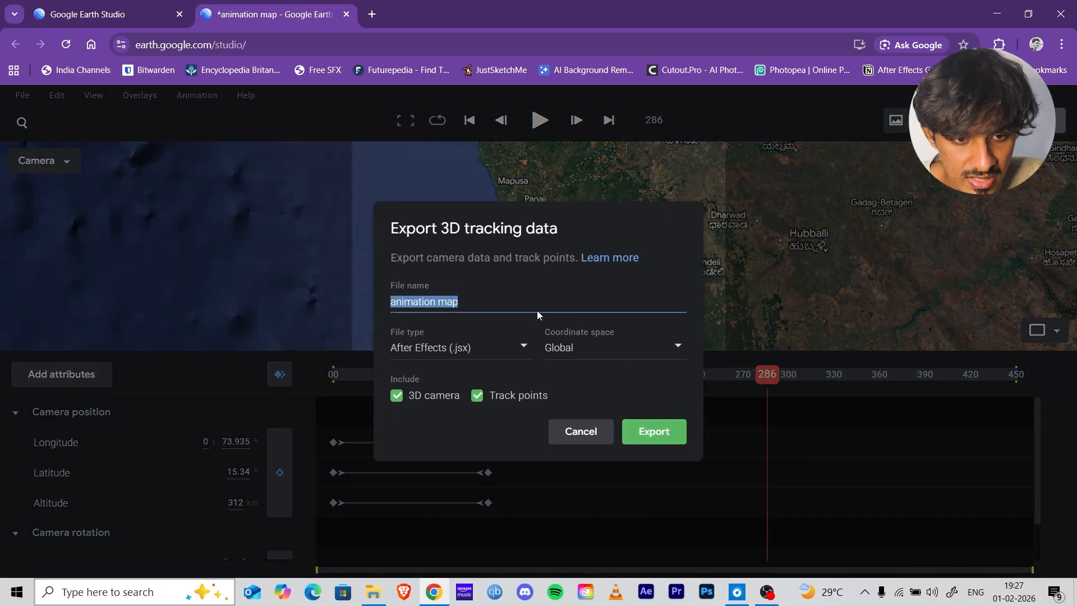
left_click(618, 353)
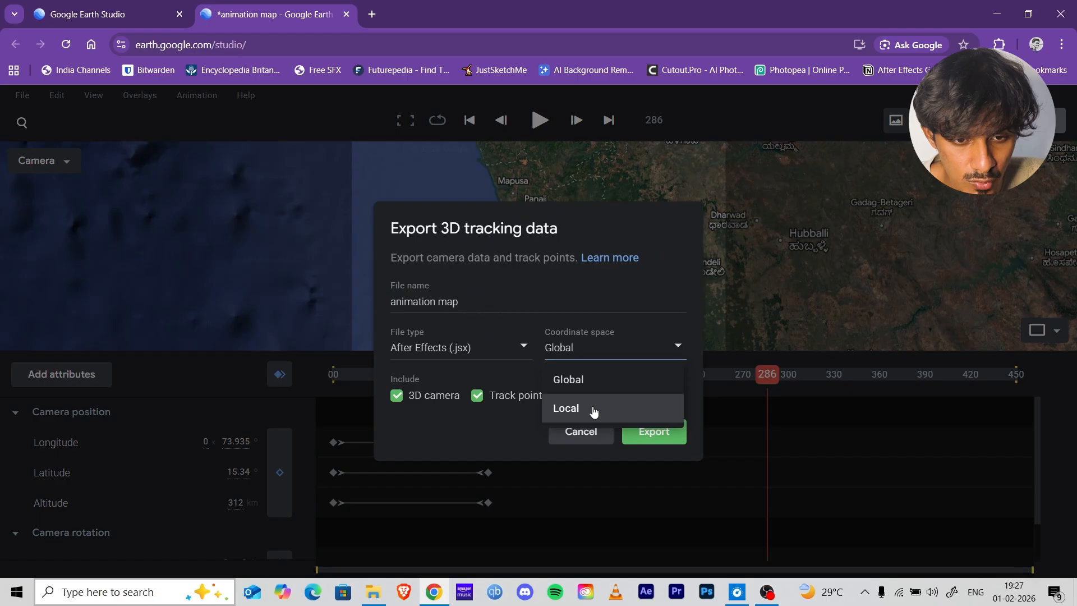
left_click(594, 412)
left_click(638, 441)
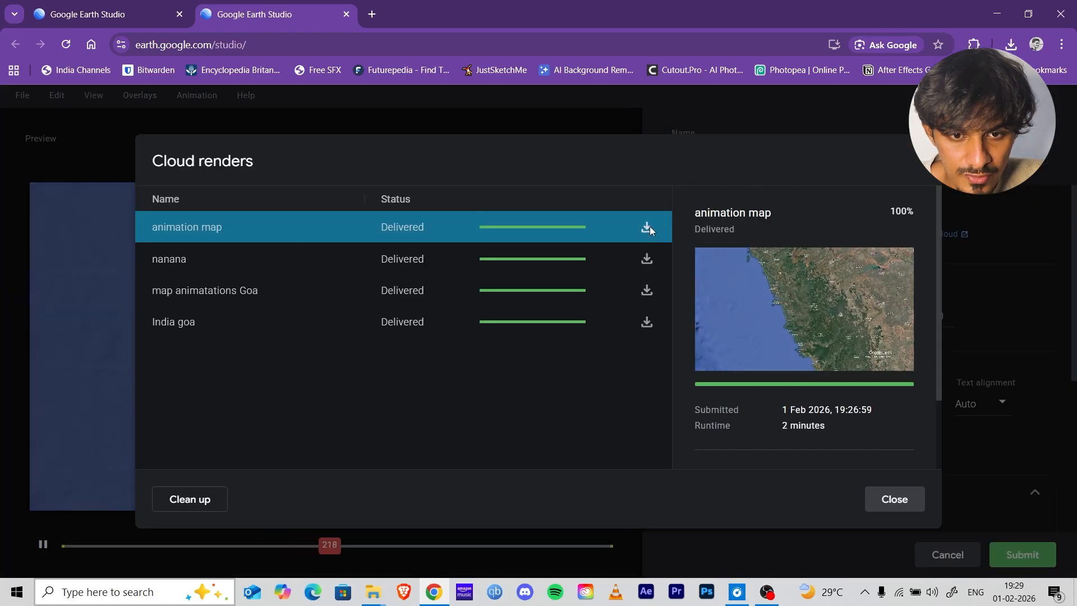
left_click(647, 227)
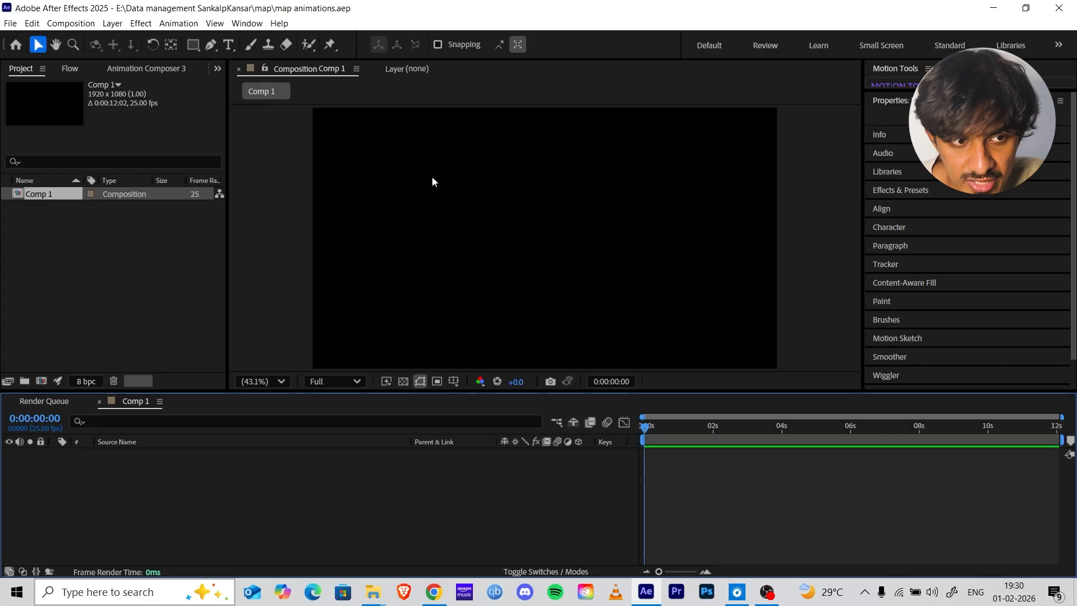
Step: In After Effects, run the animation map.jsx script from the map folder
left_click(10, 23)
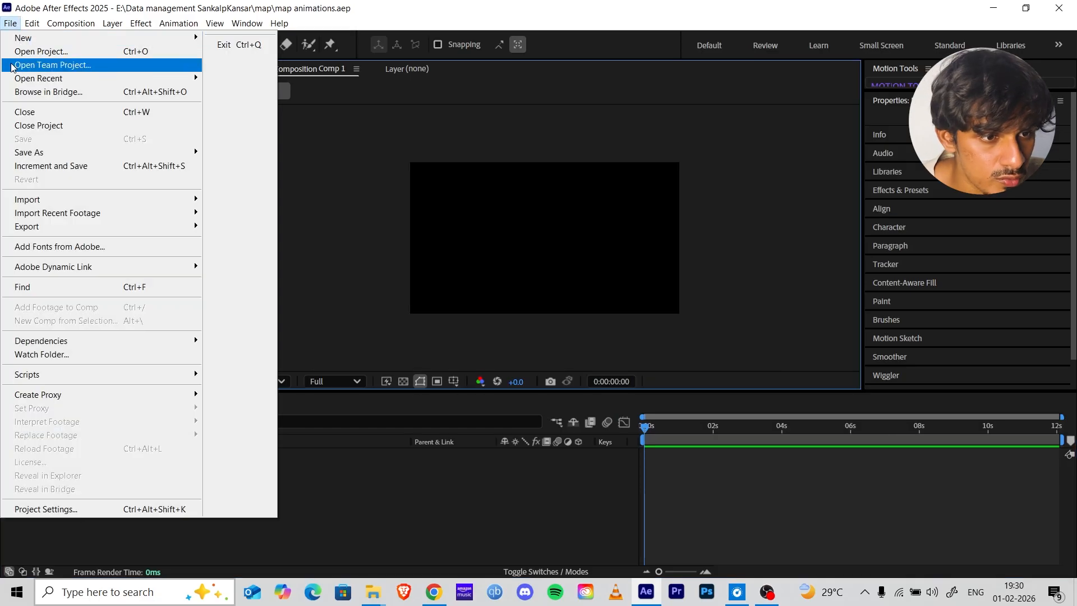
mouse_move(32, 373)
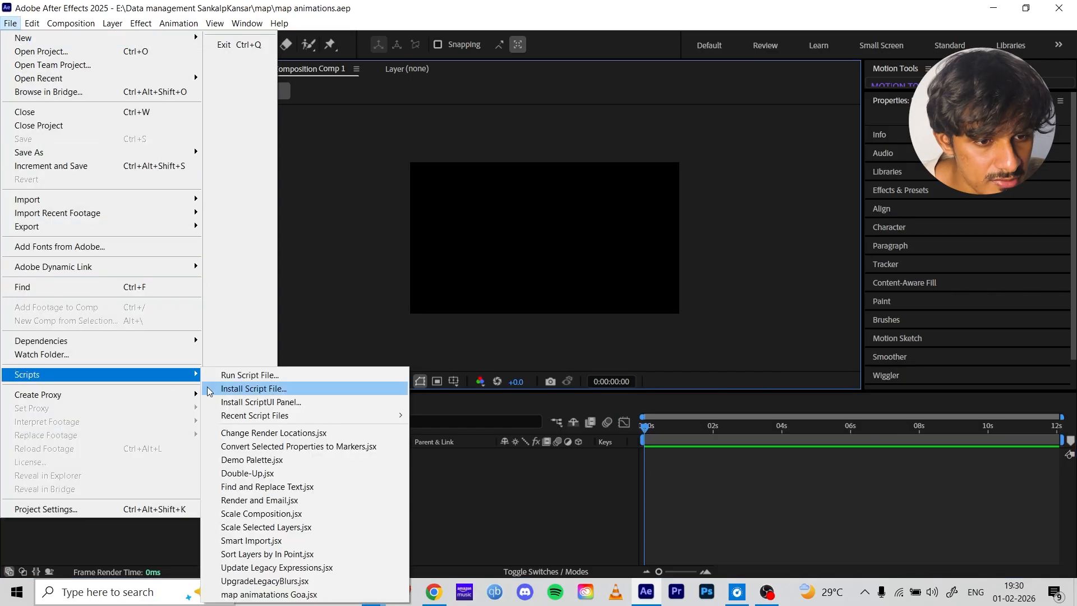
left_click(227, 381)
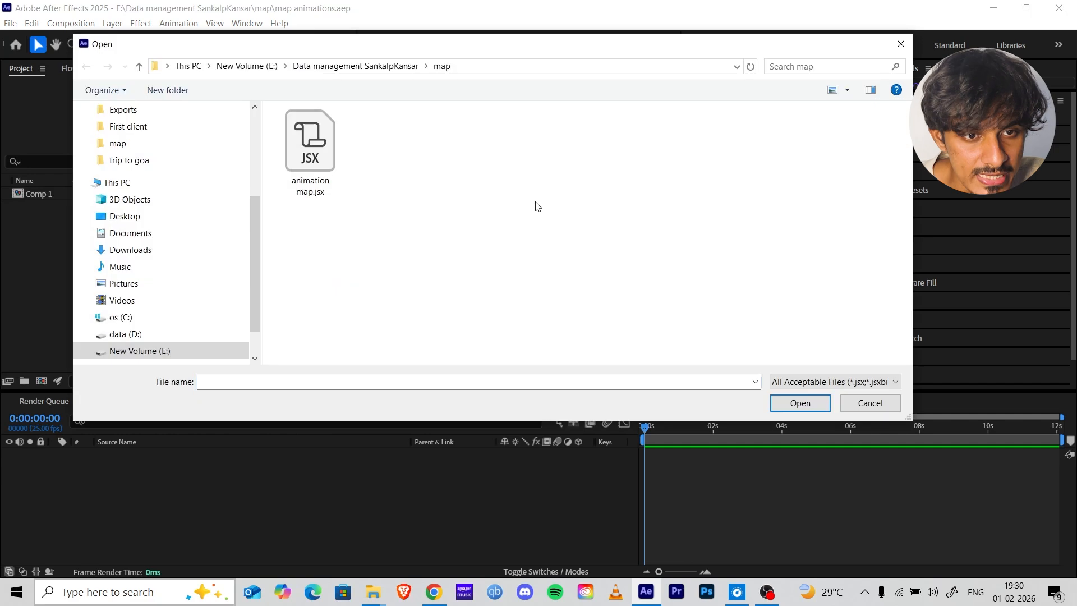
left_click(307, 142)
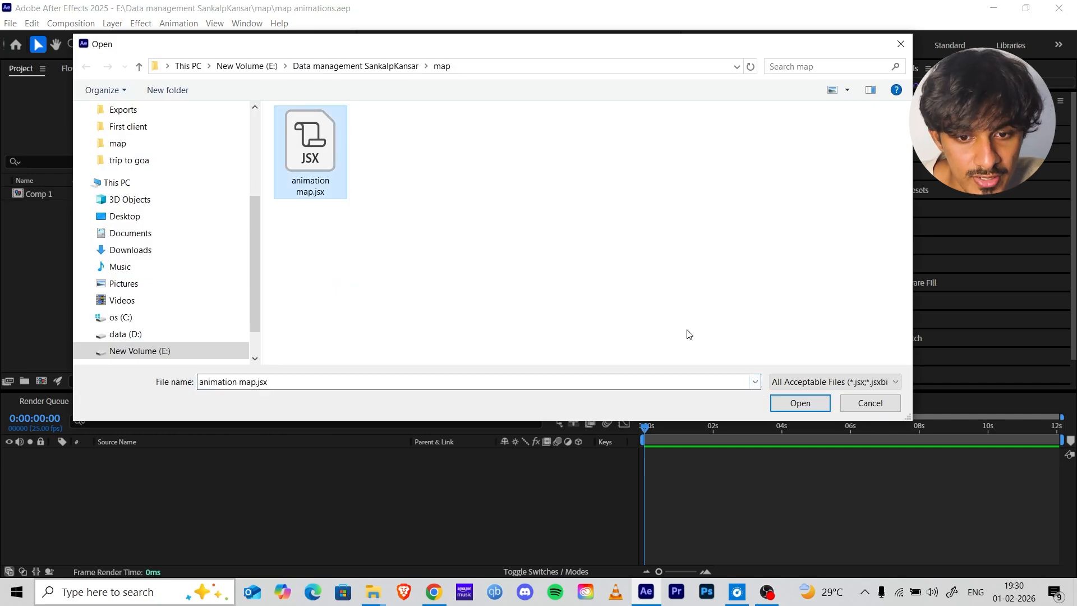
left_click(800, 403)
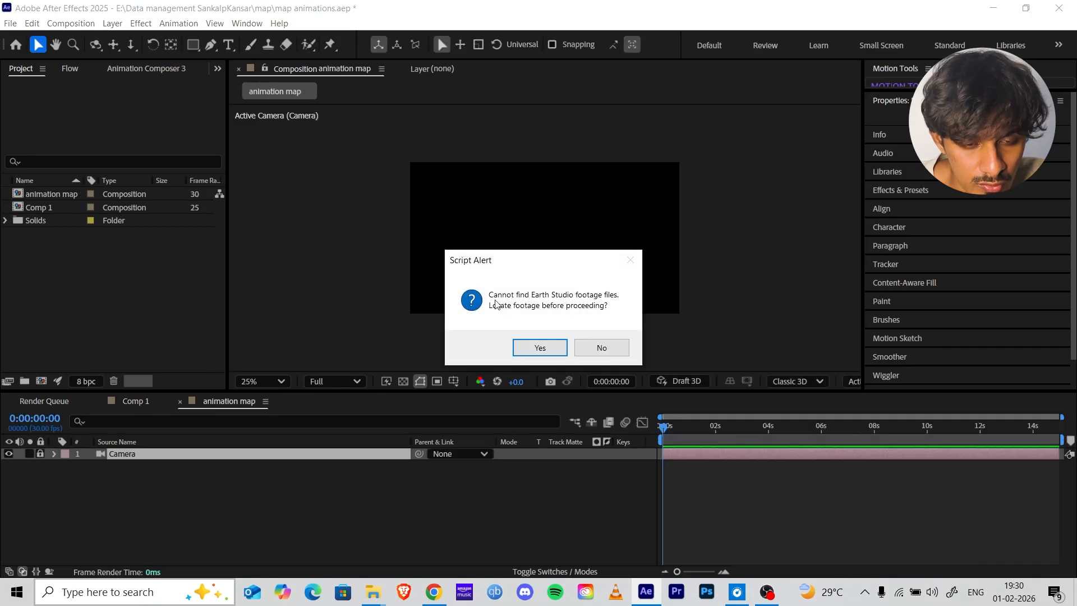
Step: Locate the missing Earth Studio footage and import animation map.mp4 from the map folder
left_click(536, 347)
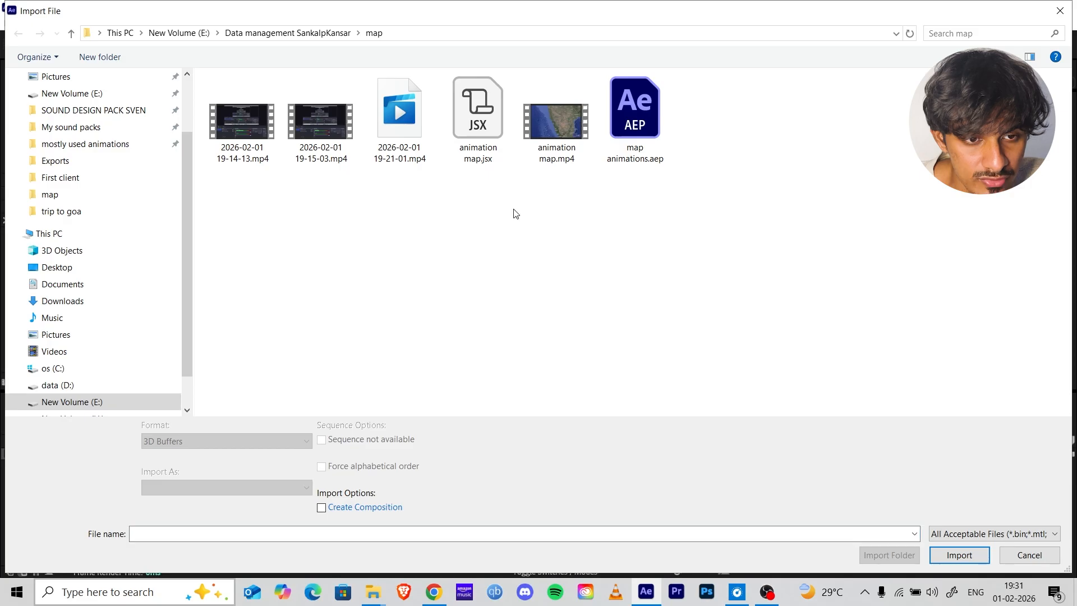
left_click(542, 145)
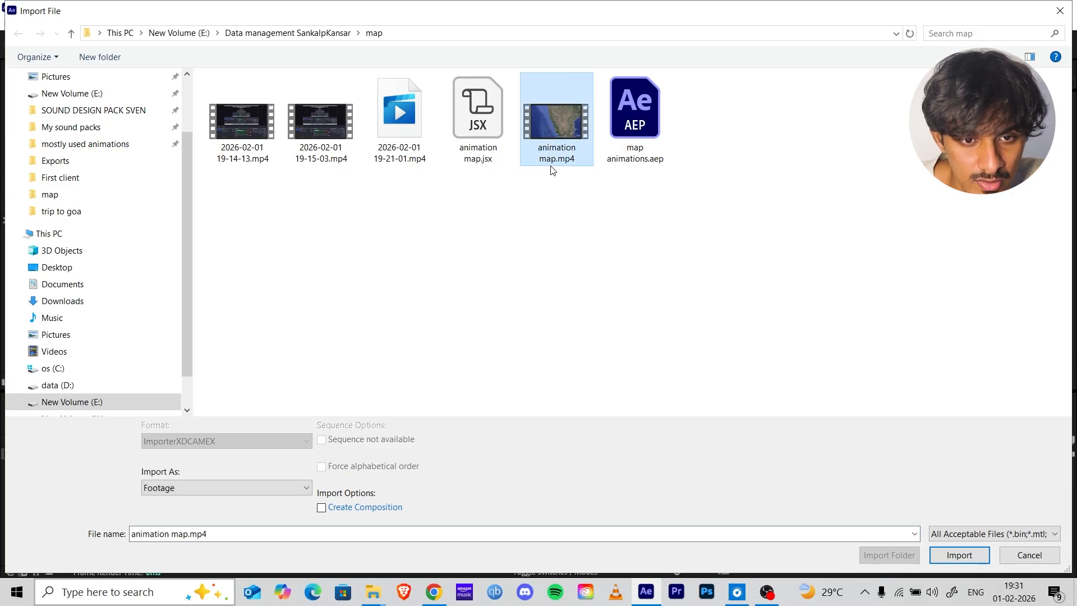
left_click(959, 555)
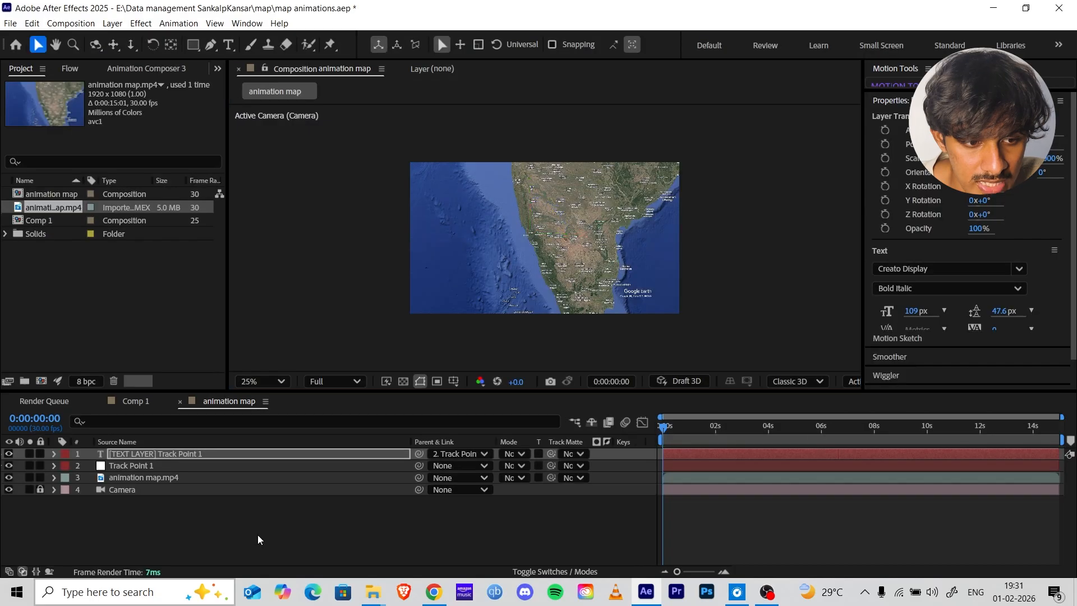
Step: Move the playhead to 0:00:06:28 and examine the imported track point, footage and camera layers
left_click(258, 539)
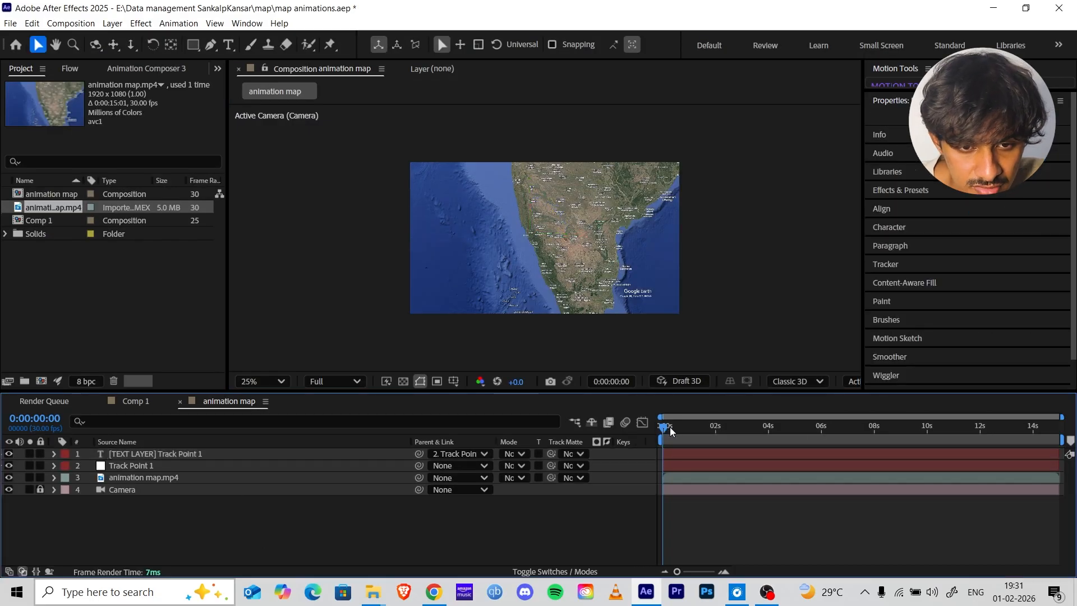
left_click_drag(670, 428, 741, 429)
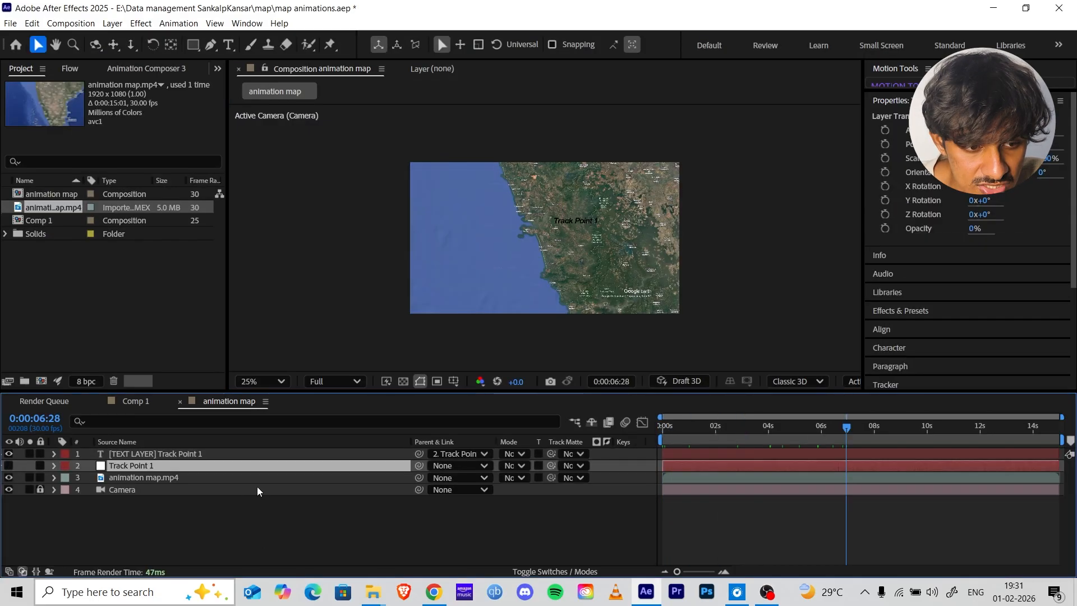
left_click(256, 487)
left_click(247, 477)
left_click(234, 462)
left_click(229, 479)
left_click(137, 466)
Step: Trace Goa's border on the map as a closed Pen tool shape with no fill and a yellow 9 px stroke
key("grave")
scroll(558, 310, "up", 2)
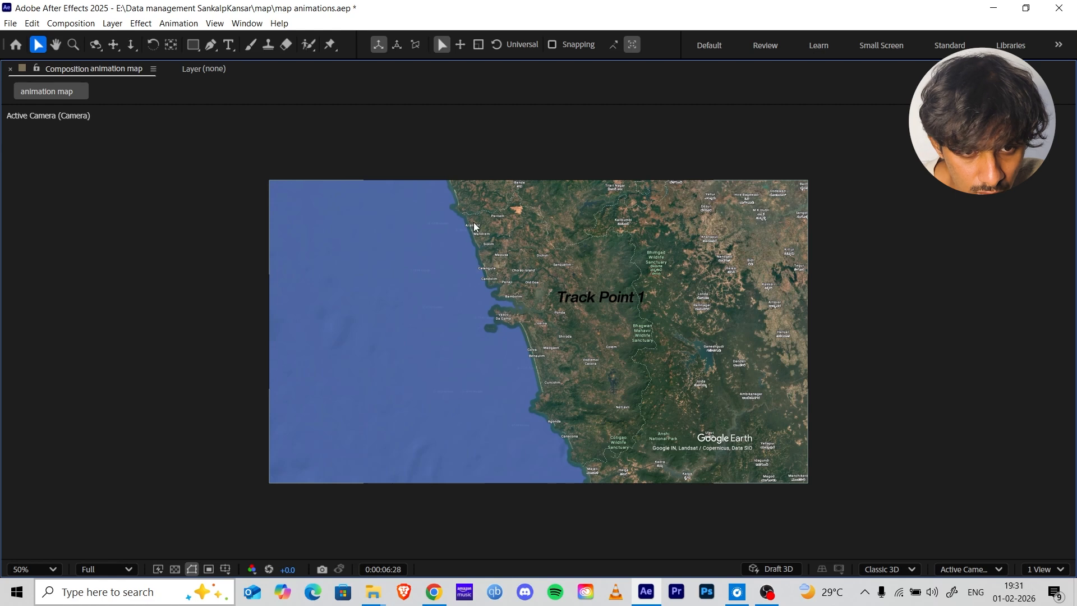
key("grave")
key("g")
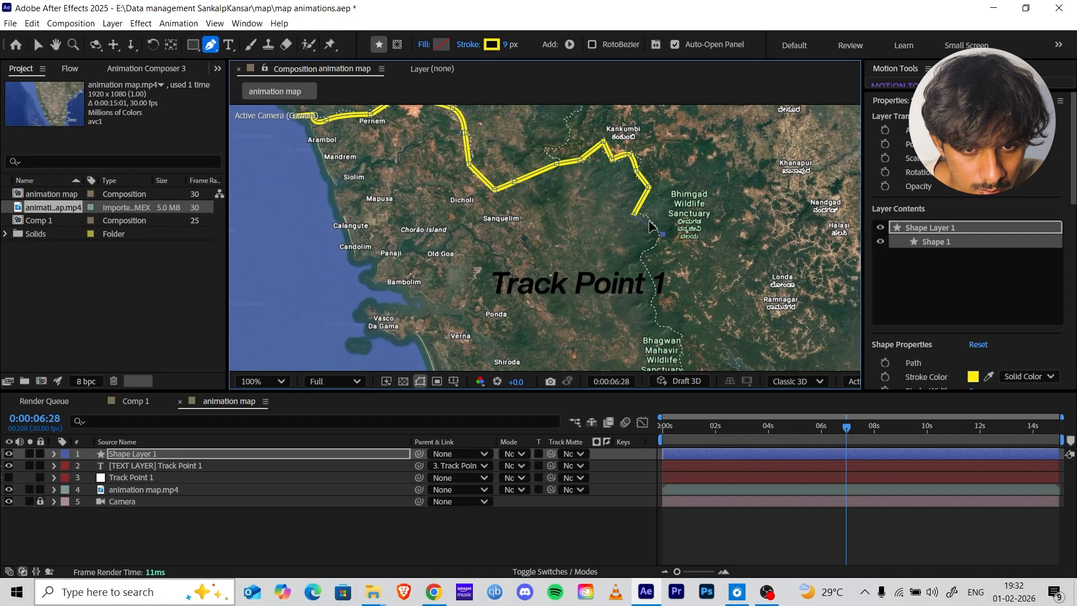
left_click_drag(622, 249, 521, 147)
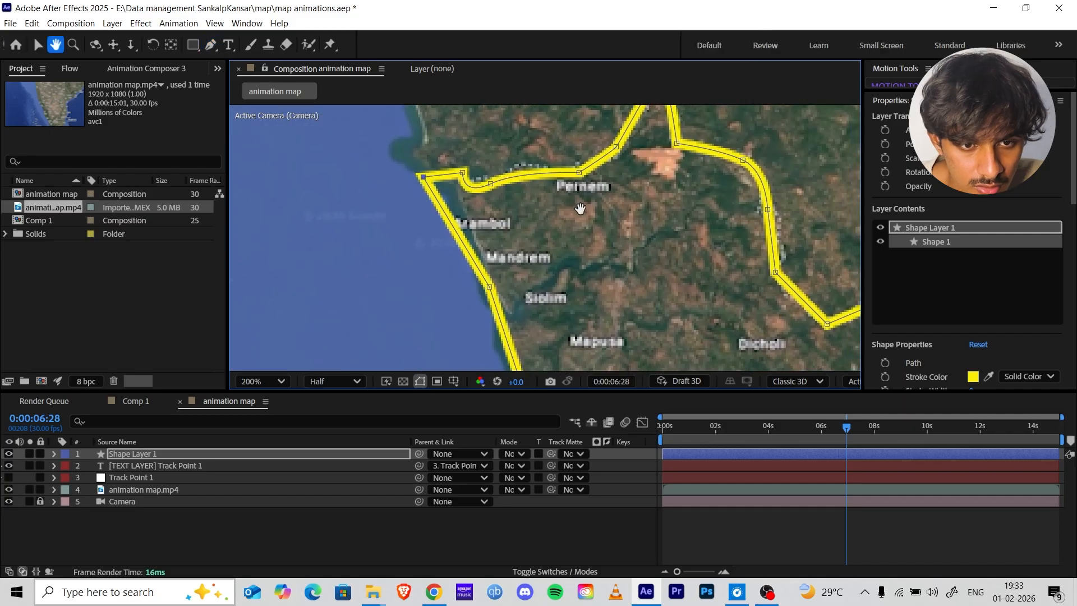
scroll(578, 241, "down", 1)
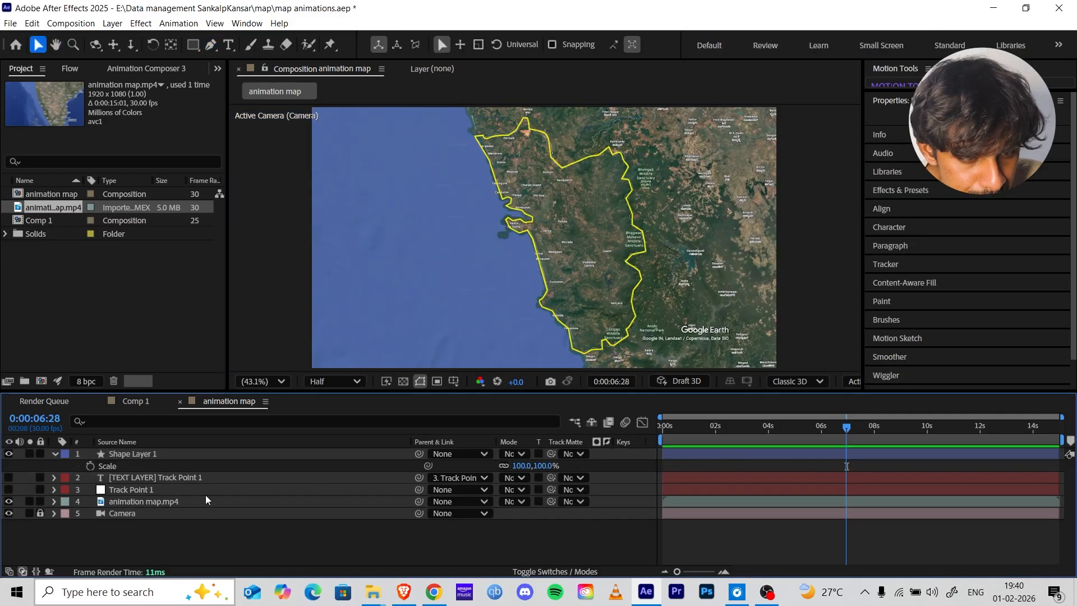
Step: Make Shape Layer 1 a 3D layer and paste the Track Point 1 null's transform properties onto it
left_click(188, 490)
left_click(55, 491)
left_click(138, 514)
scroll(149, 524, "down", 3)
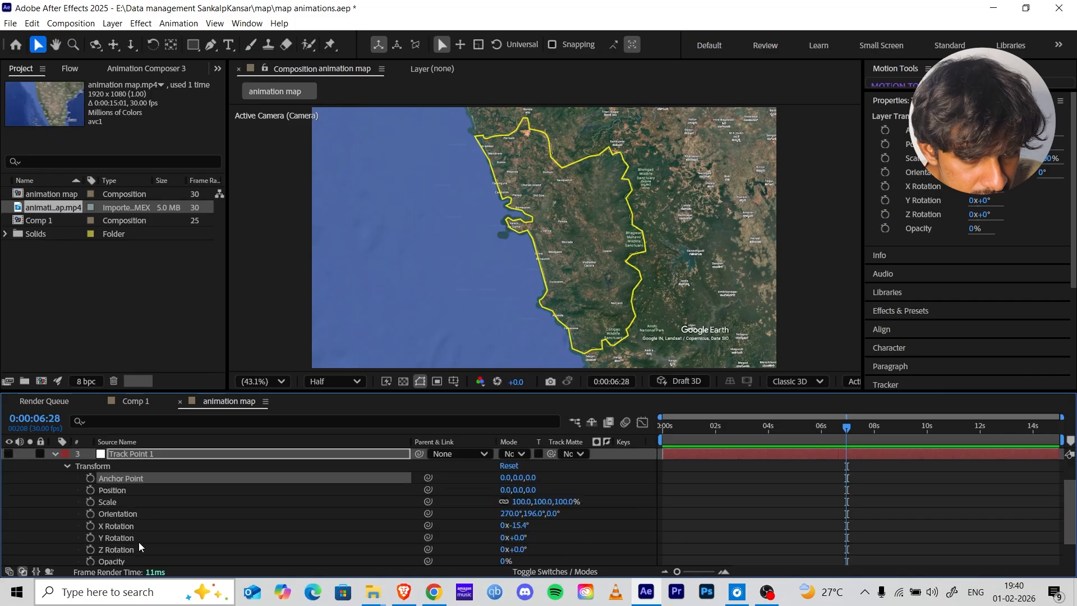
left_click(144, 514, "shift")
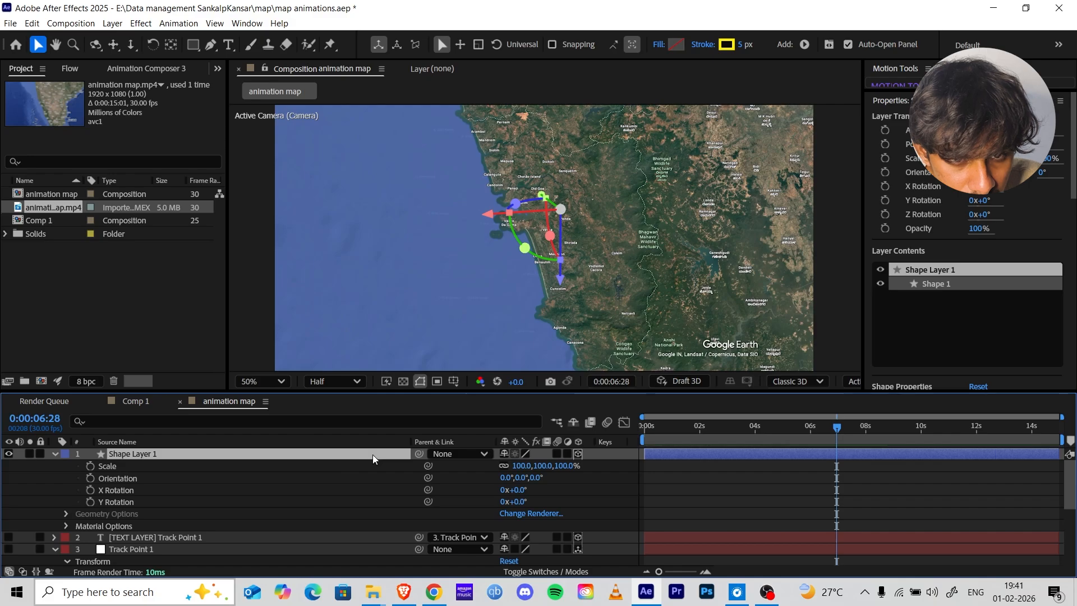
key("ctrl+v")
Step: Scale Shape Layer 1 to 10177.4% to fit Goa's border, and scrub the timeline to 0:00:03:07 to check its tracking
left_click_drag(517, 471, 967, 457)
left_click_drag(525, 466, 748, 485)
left_click_drag(527, 472, 724, 474)
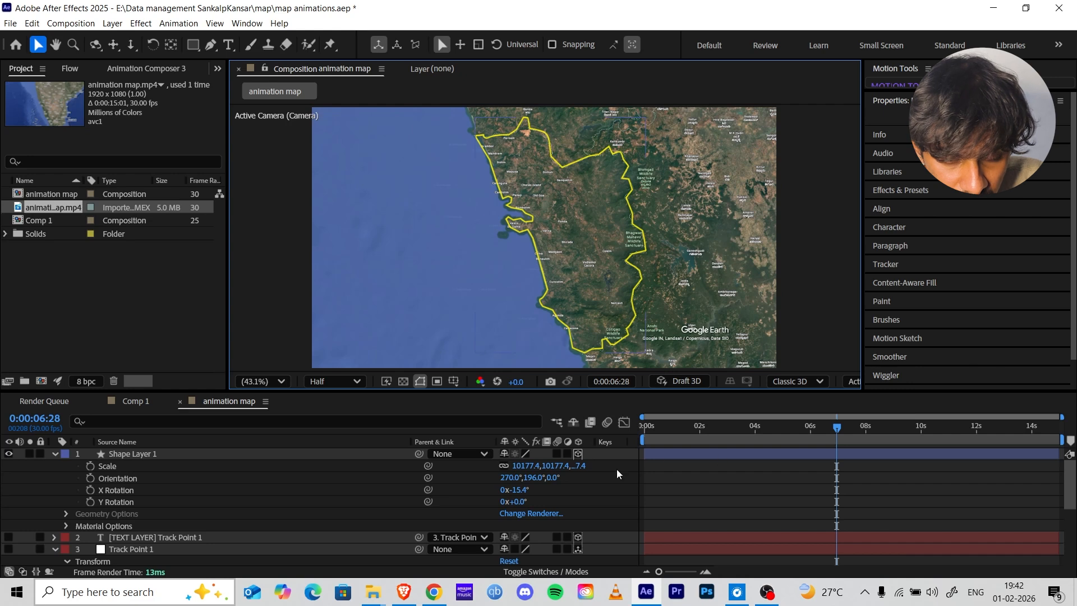
left_click_drag(831, 447, 806, 435)
left_click_drag(704, 430, 735, 429)
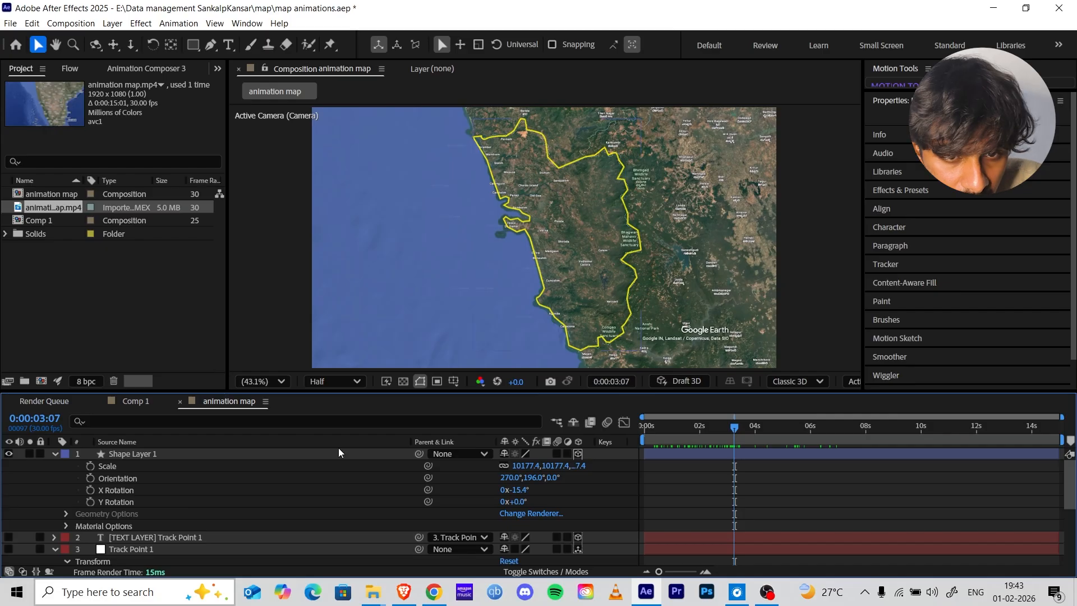
Step: Duplicate the Goa outline on Shape Layer 1 and set the copy's stroke to none
left_click(139, 537)
left_click(157, 457)
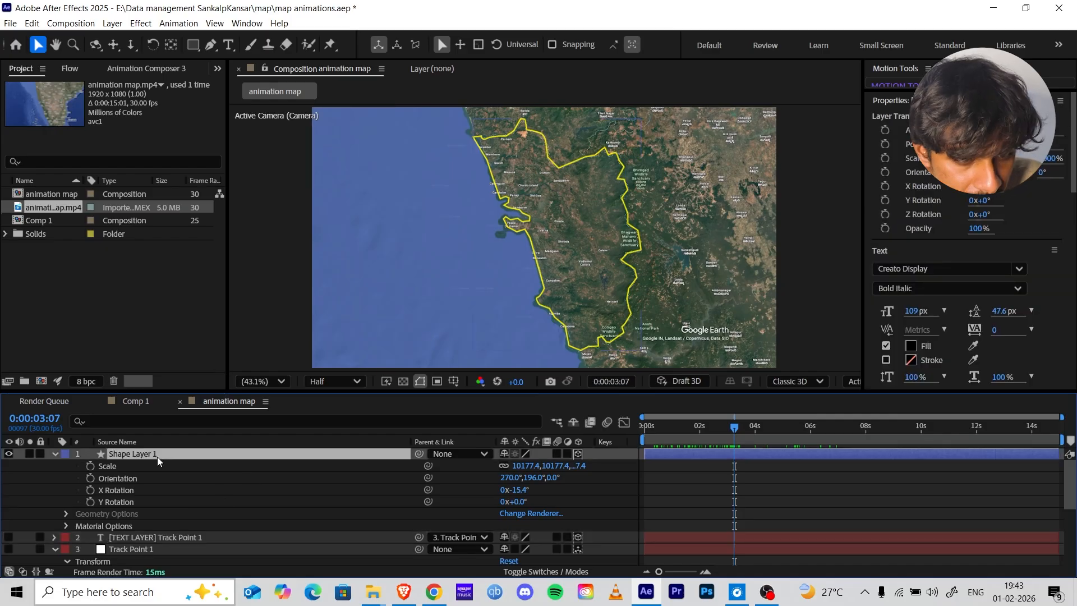
key("ctrl+d")
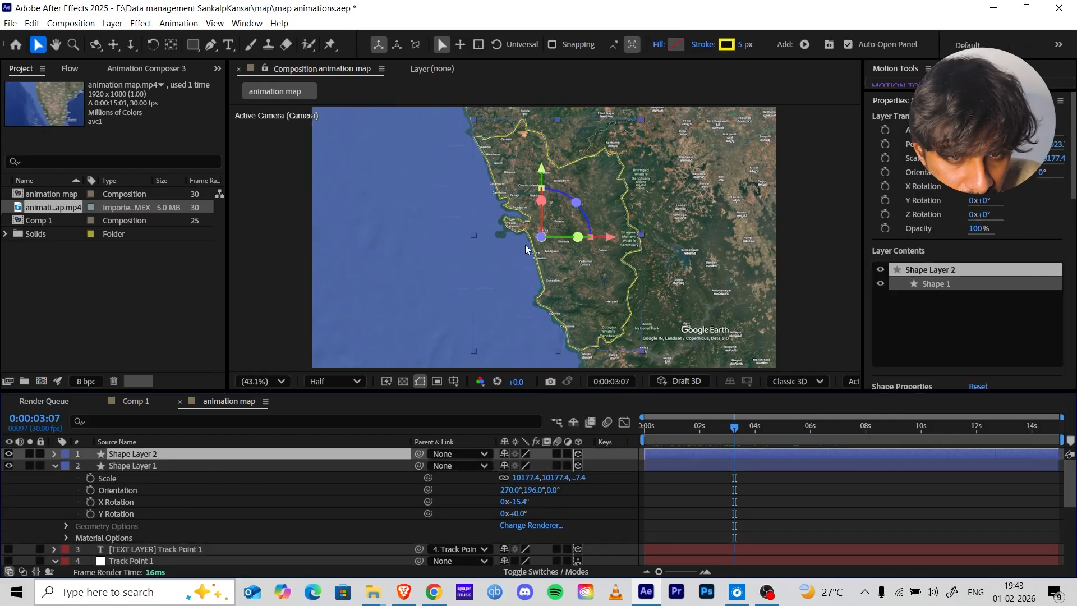
left_click(701, 50)
left_click(464, 259)
left_click(555, 335)
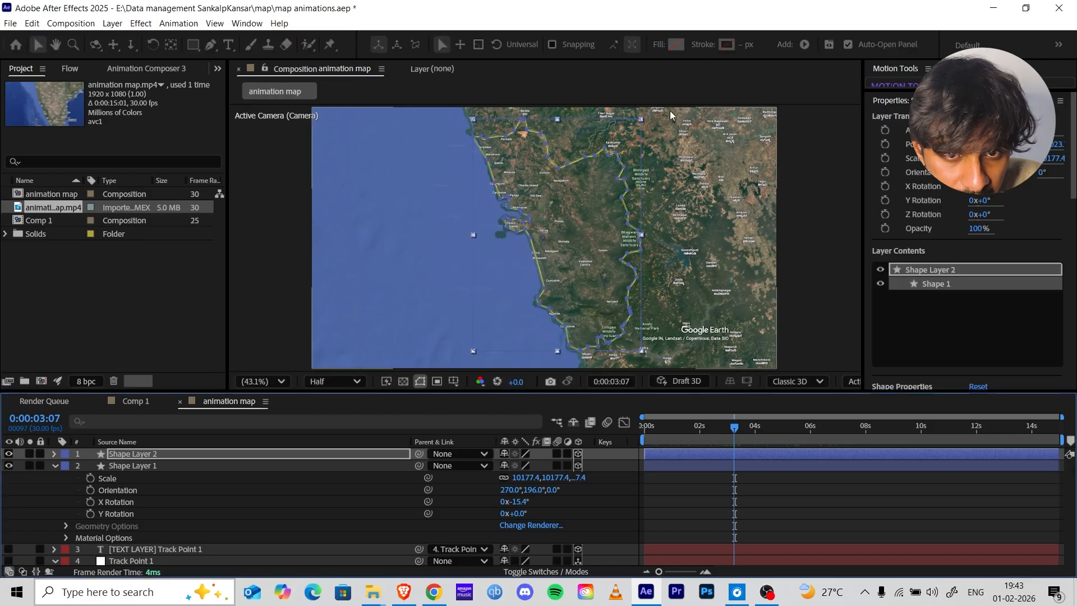
Step: Give Shape Layer 2 a solid vivid blue fill and place it beneath Shape Layer 1
left_click(659, 44)
left_click(491, 259)
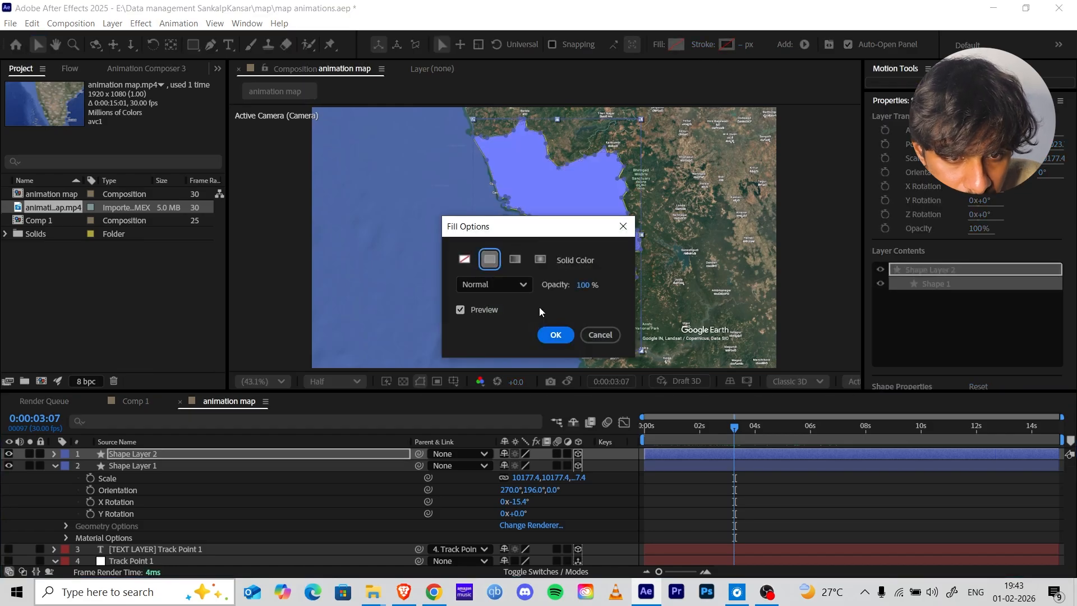
left_click(549, 336)
left_click_drag(162, 455, 164, 472)
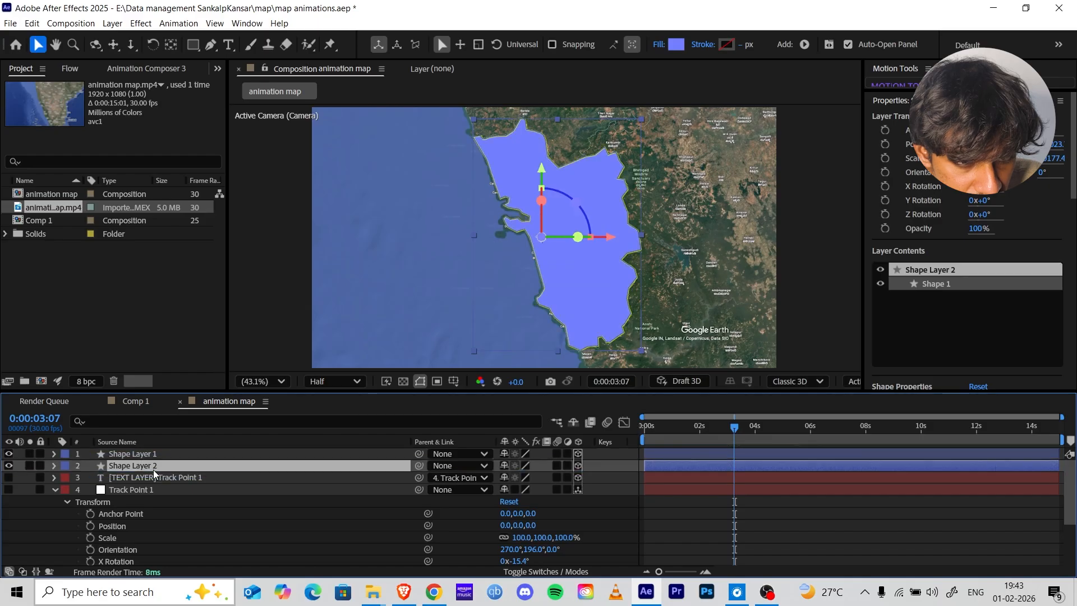
left_click(674, 45)
left_click_drag(573, 320, 577, 269)
left_click_drag(536, 235, 531, 216)
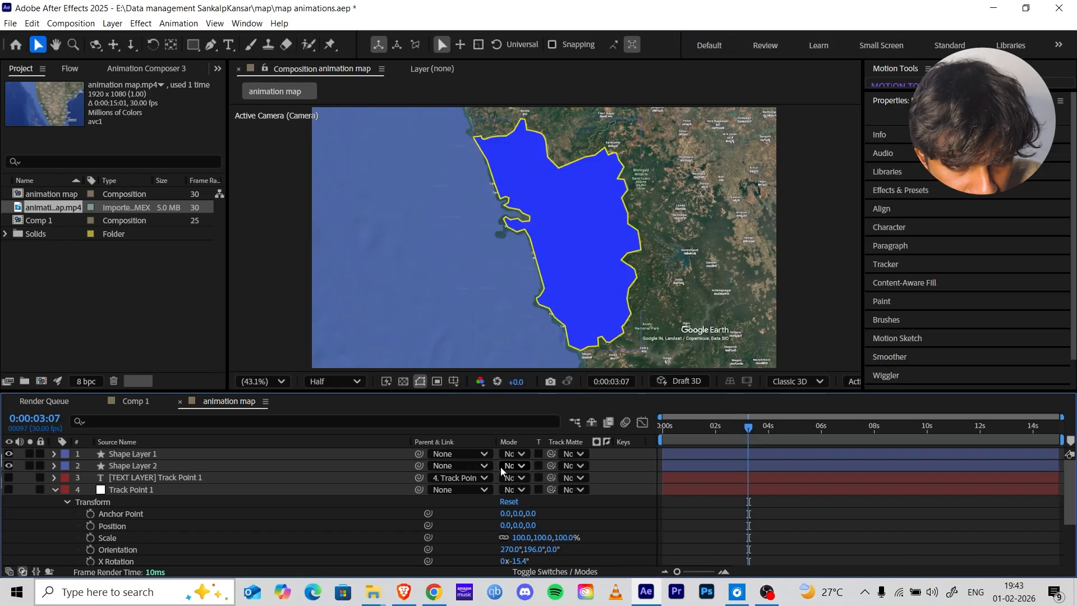
Step: Set the blending mode of the blue fill on Shape Layer 2 to Color
left_click(512, 465)
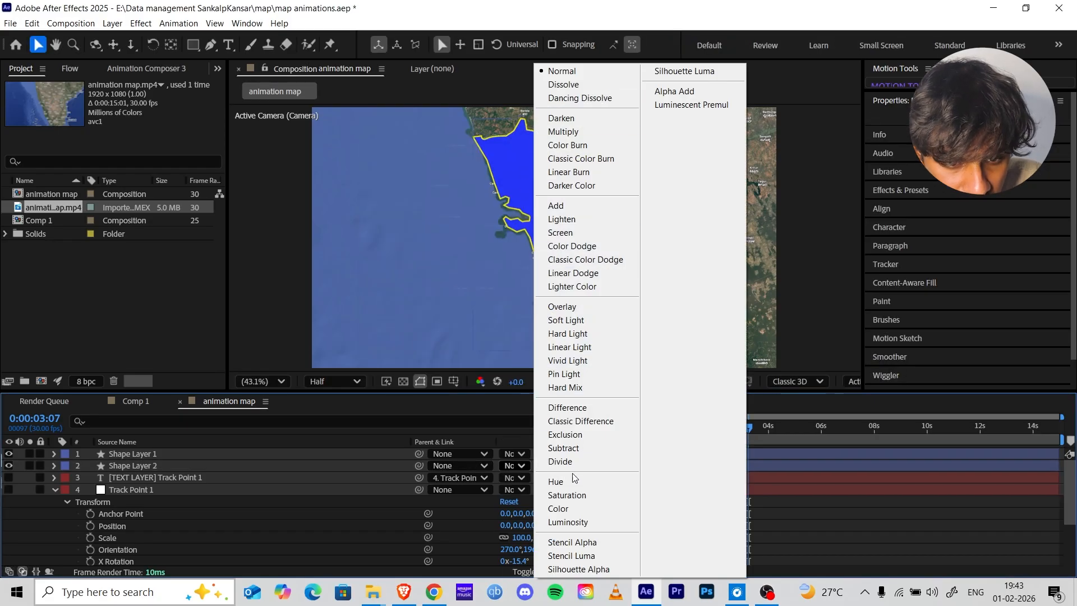
left_click(558, 508)
left_click(677, 466)
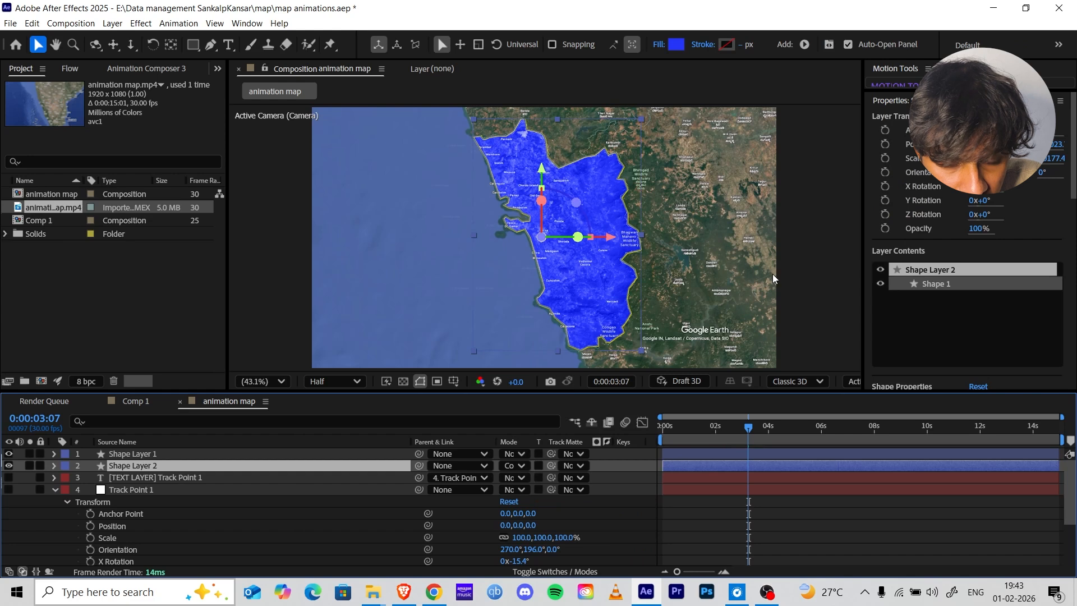
Step: Change the stroke color of the Goa outline on Shape Layer 1 to white
left_click(705, 449)
left_click(726, 45)
left_click(696, 212)
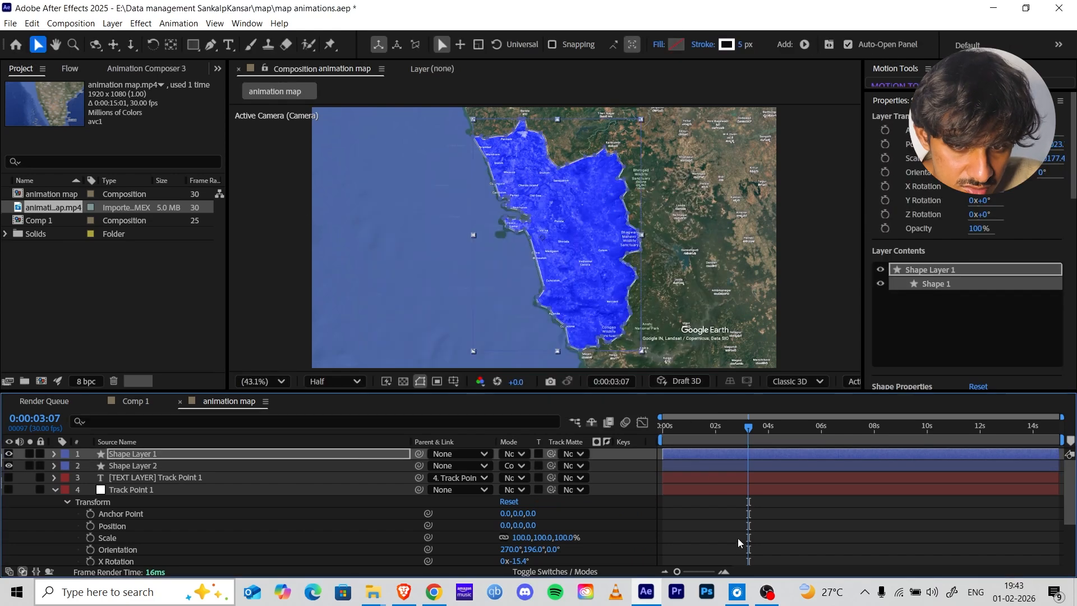
left_click(738, 537)
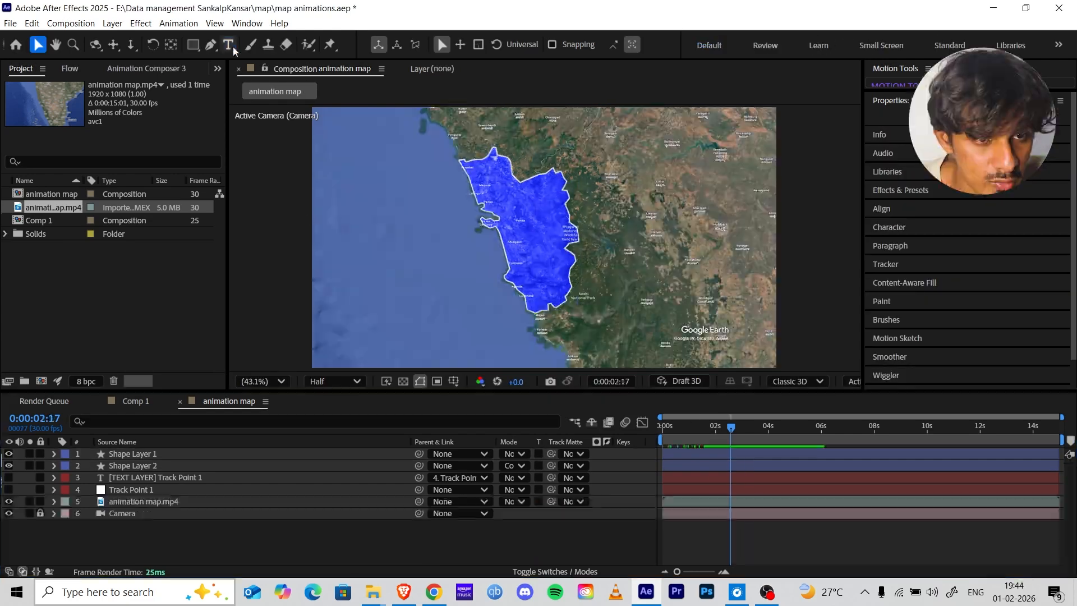
Step: Add a "Goa" text label over the blue state shape and set its font to Hello Kids
key("ctrl+t")
left_click_drag(503, 207, 559, 243)
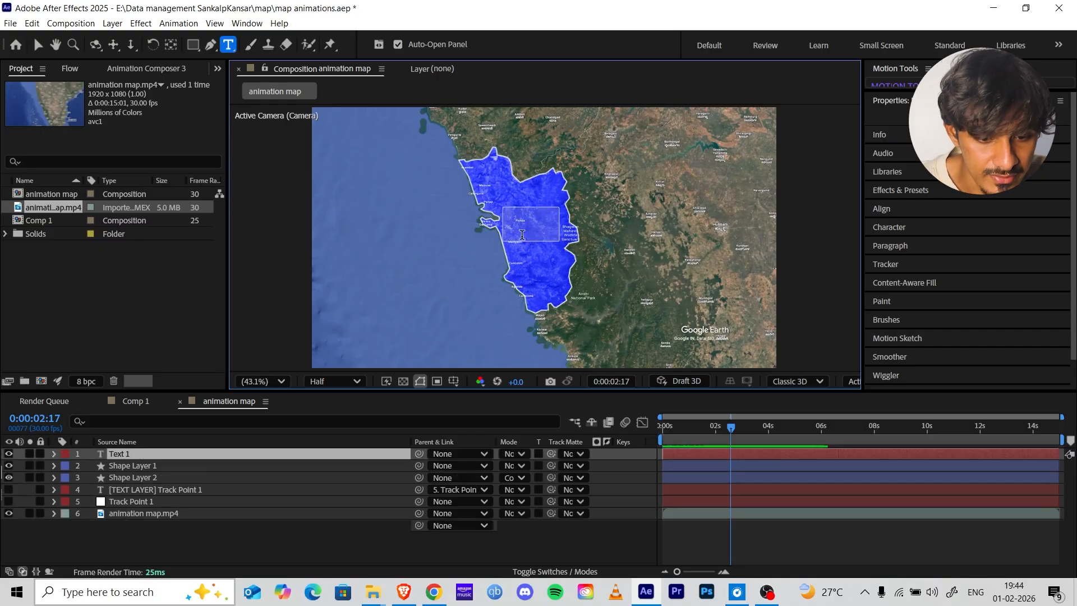
type("Goa")
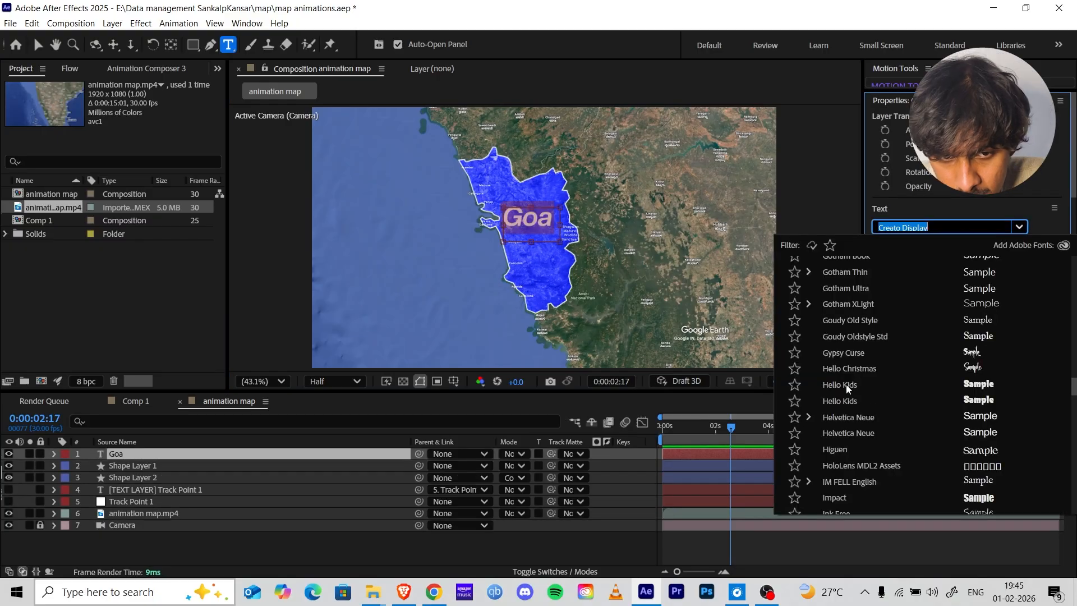
left_click(845, 385)
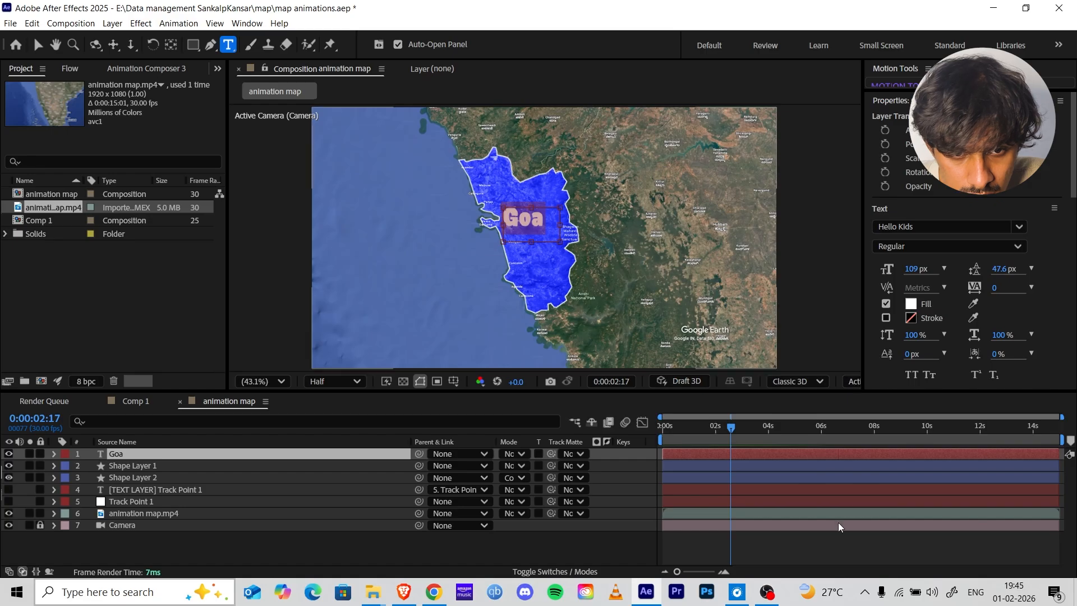
key("ctrl+shift+a")
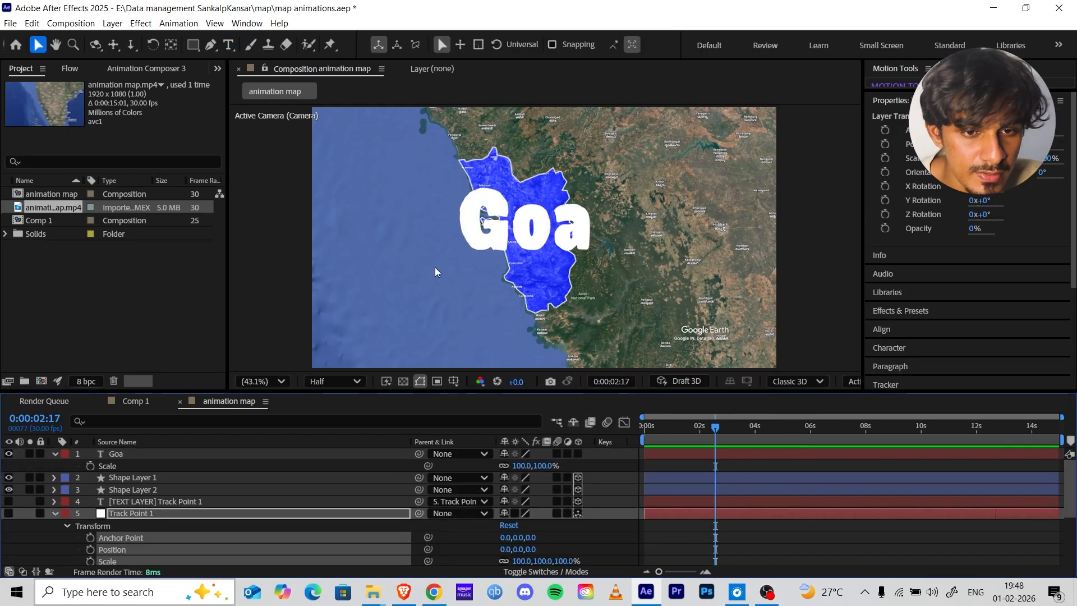
Step: Make the Goa text layer a 3D layer
left_click(532, 242)
left_click(578, 453)
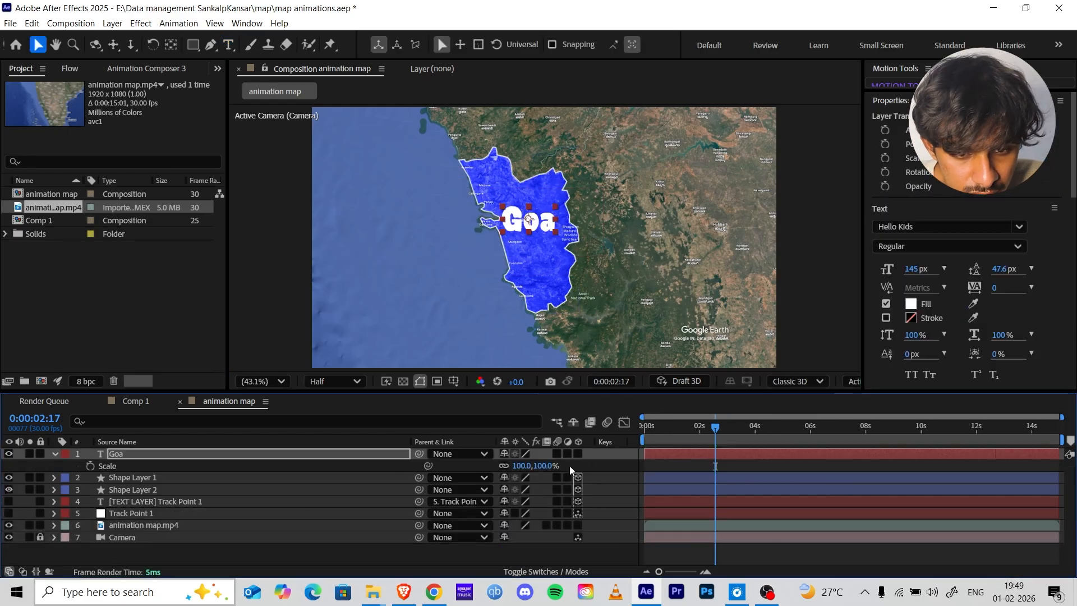
scroll(146, 546, "down", 2)
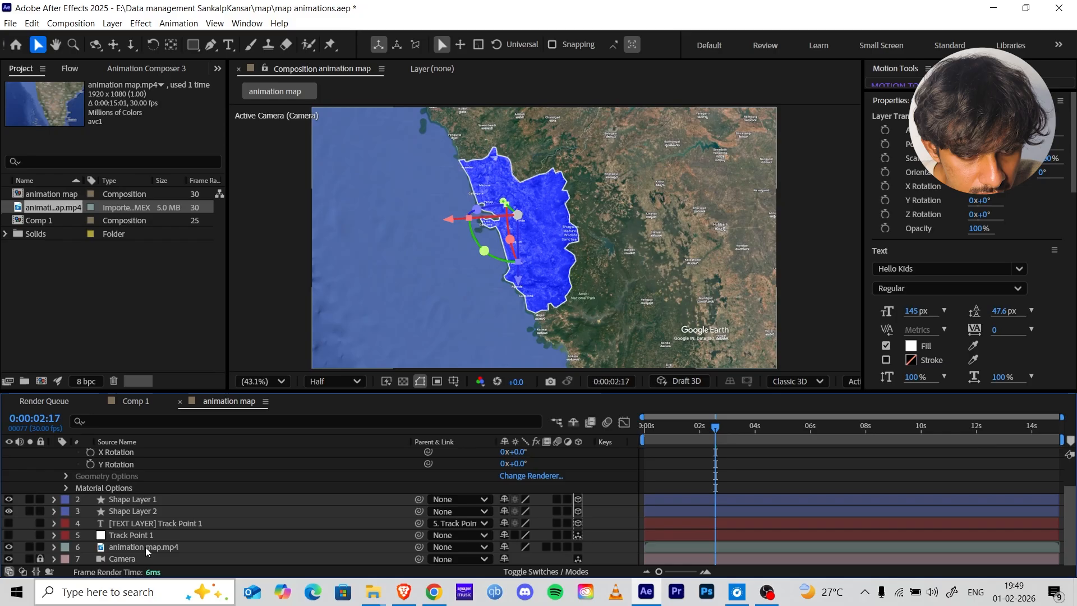
Step: Copy Track Point 1's transform properties from Anchor Point through Z Rotation onto the Goa text layer
left_click(135, 525)
left_click(130, 535)
left_click(54, 535)
left_click(169, 481)
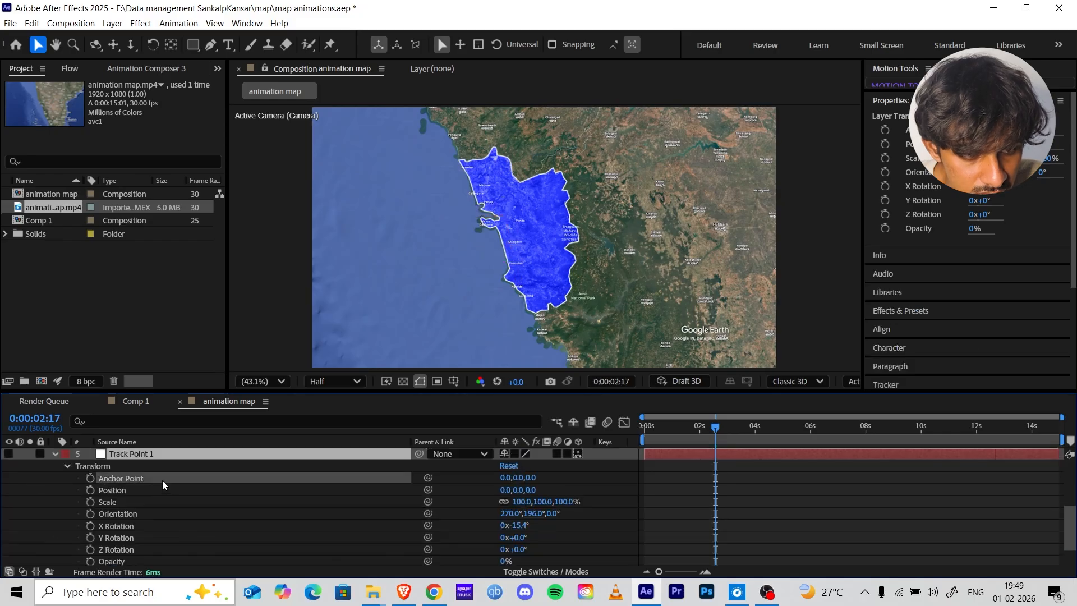
left_click(196, 548, "shift")
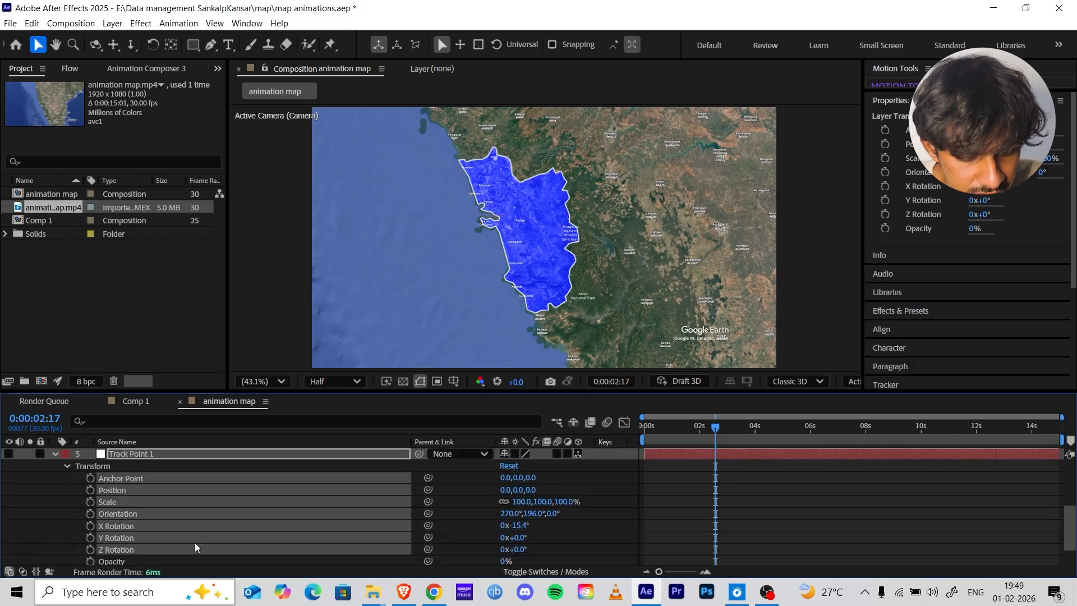
scroll(233, 543, "up", 3)
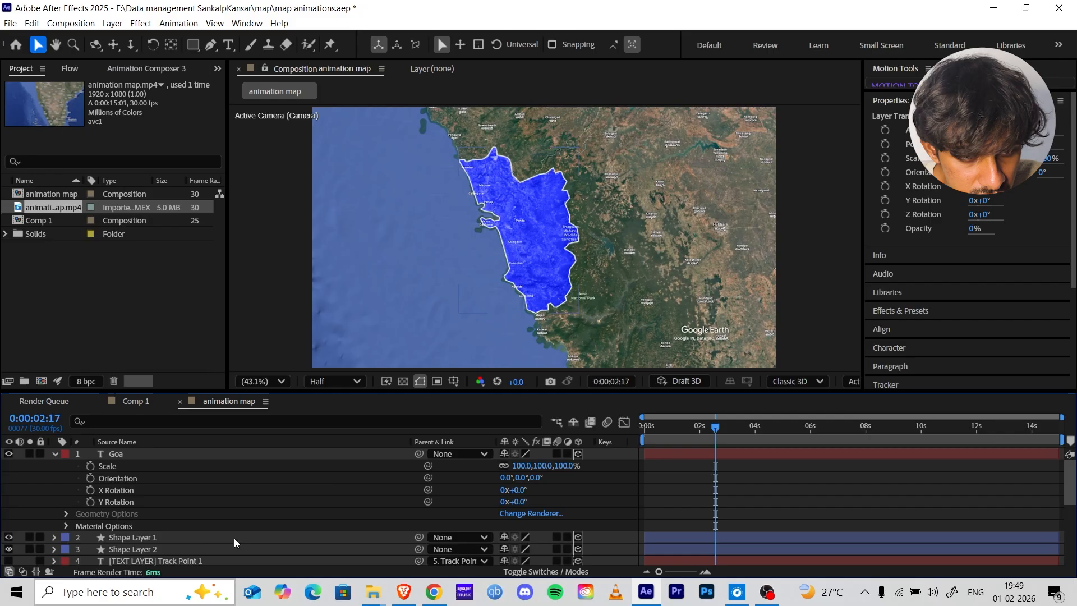
left_click(162, 456)
left_click(60, 454)
left_click(55, 455)
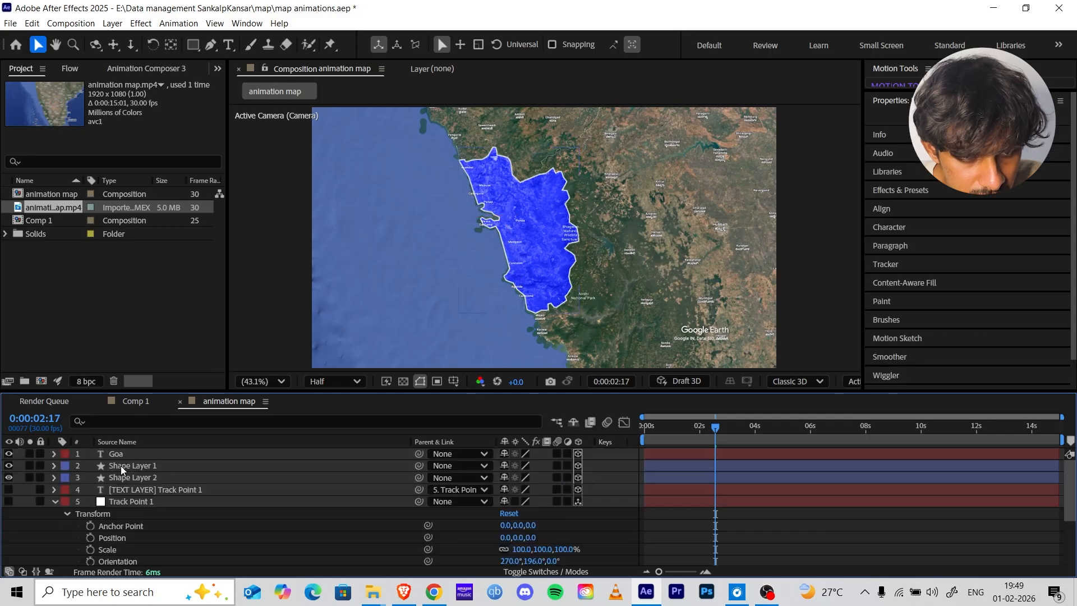
left_click(141, 456)
Step: Scale the Goa text up uniformly until it reads clearly across the state
left_click(547, 233)
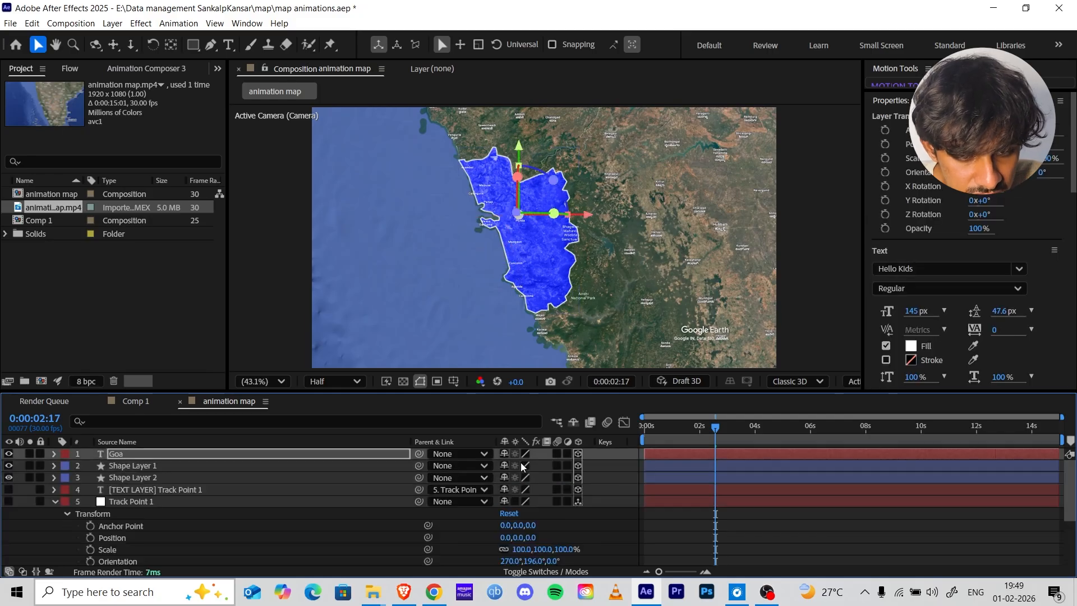
key("s")
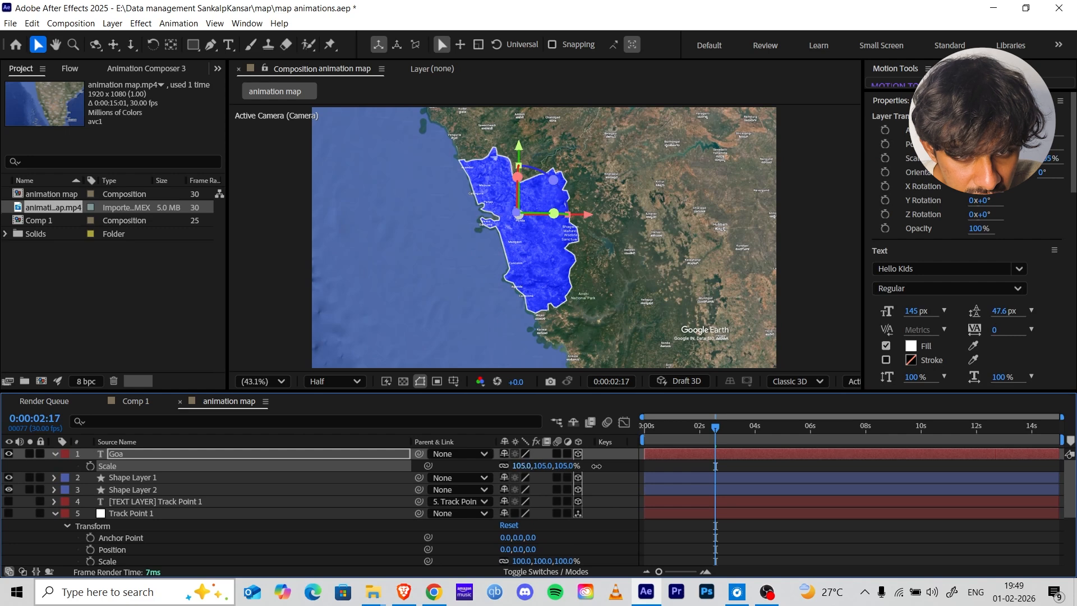
left_click_drag(813, 456, 1066, 432)
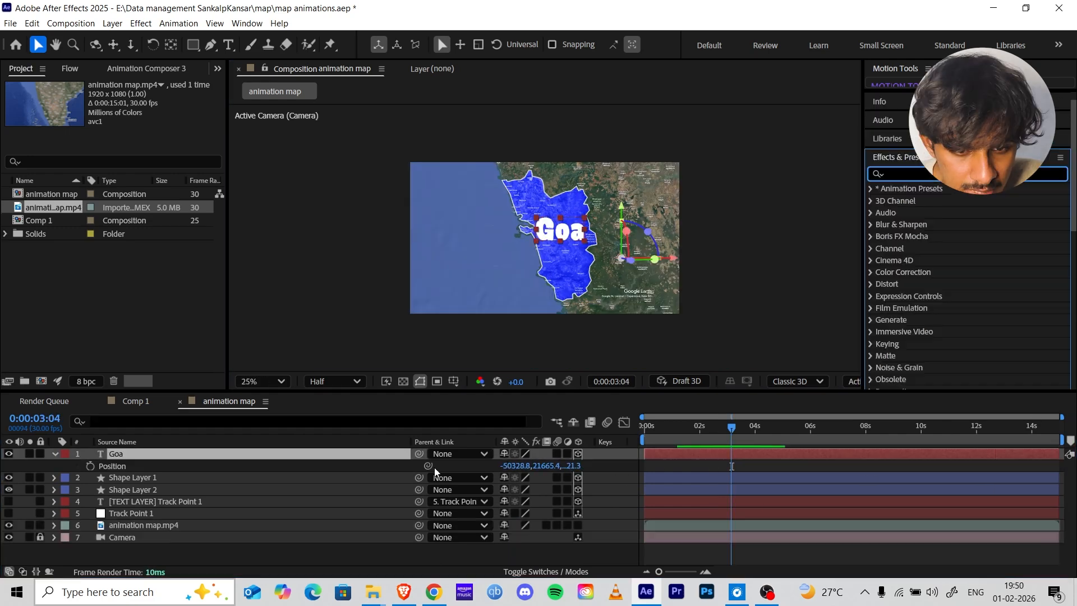
Step: Find the Deep Glow effect and apply it to the white outline on Shape Layer 1
key("ctrl+5")
type("deep")
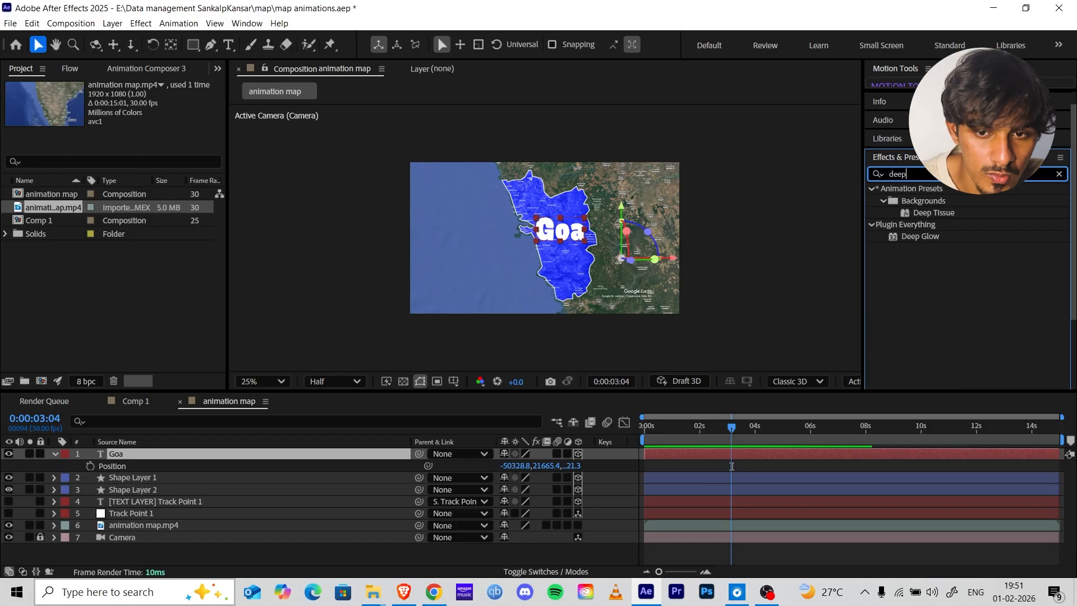
left_click(913, 238)
left_click_drag(808, 280, 252, 477)
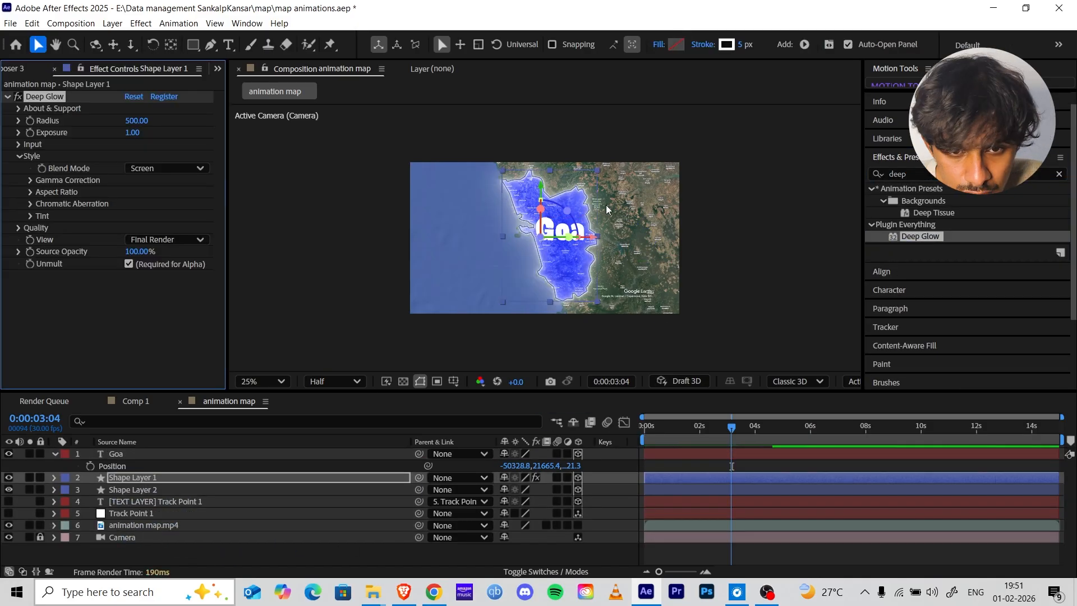
left_click(574, 204)
Step: Apply the Deep Glow effect to the Goa text layer
left_click(167, 480)
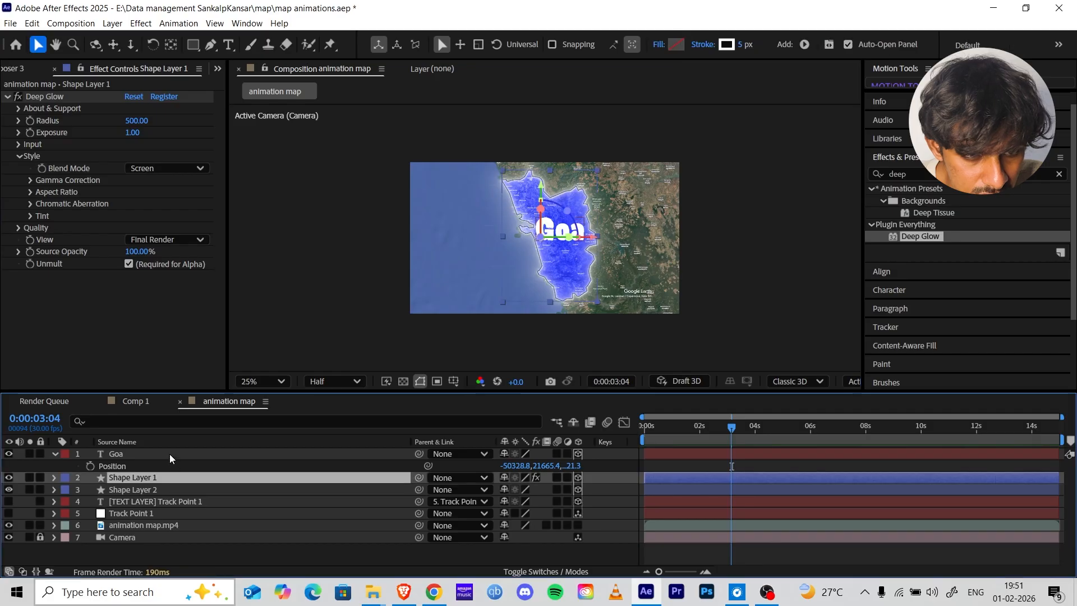
left_click(169, 453)
left_click(176, 479)
left_click(166, 456)
double_click(958, 240)
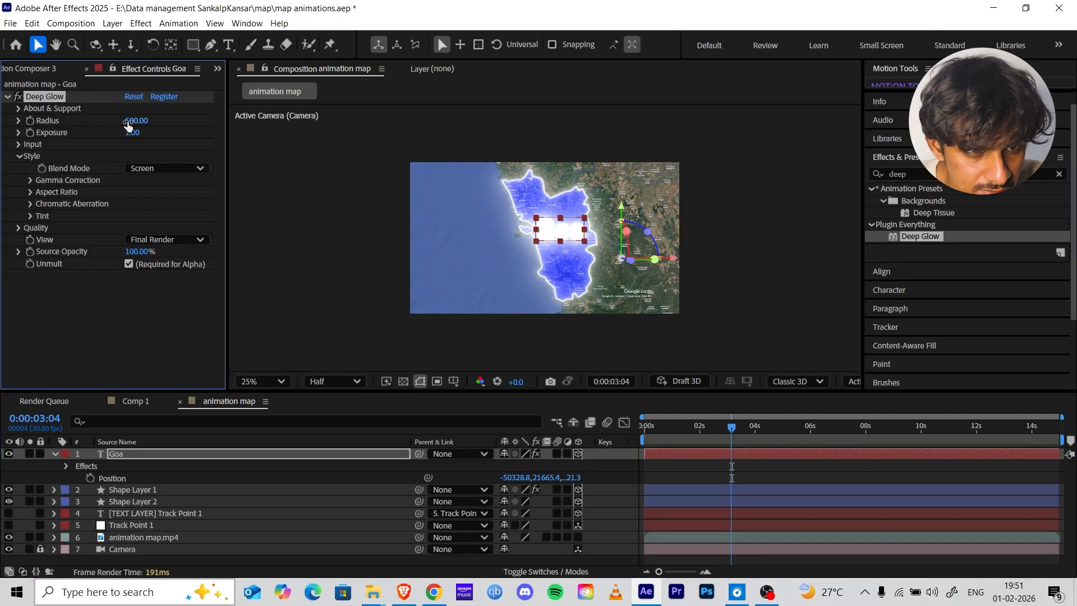
Step: Set Deep Glow to radius 142 with a lower exposure on the Goa text, and to radius 150 with exposure 0.72 on Shape Layer 1
left_click_drag(14, 152, 0, 151)
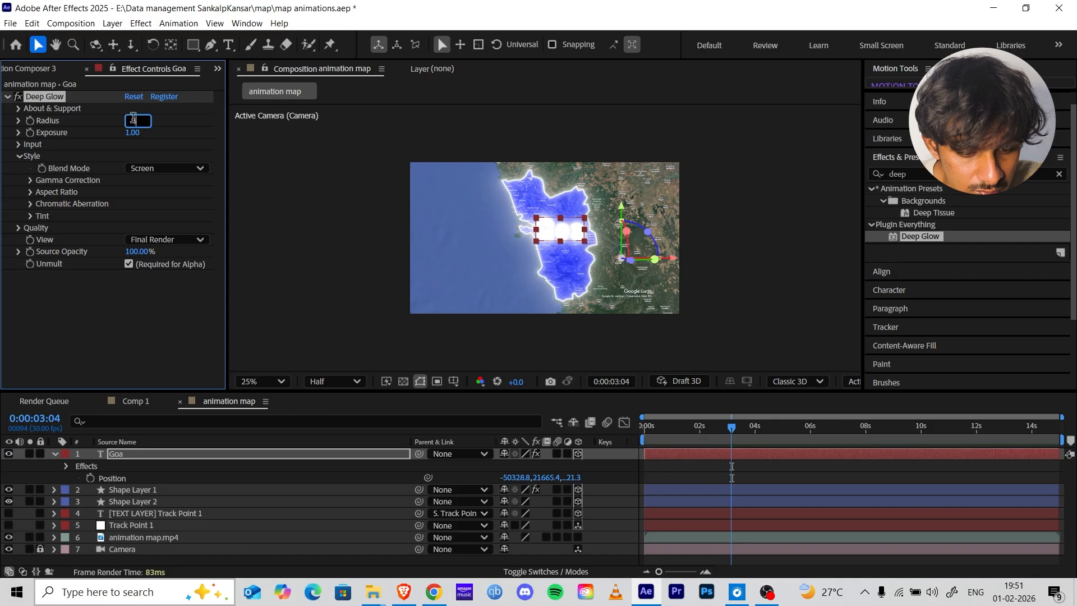
key("Return")
left_click_drag(140, 123, 136, 123)
left_click_drag(134, 133, 33, 144)
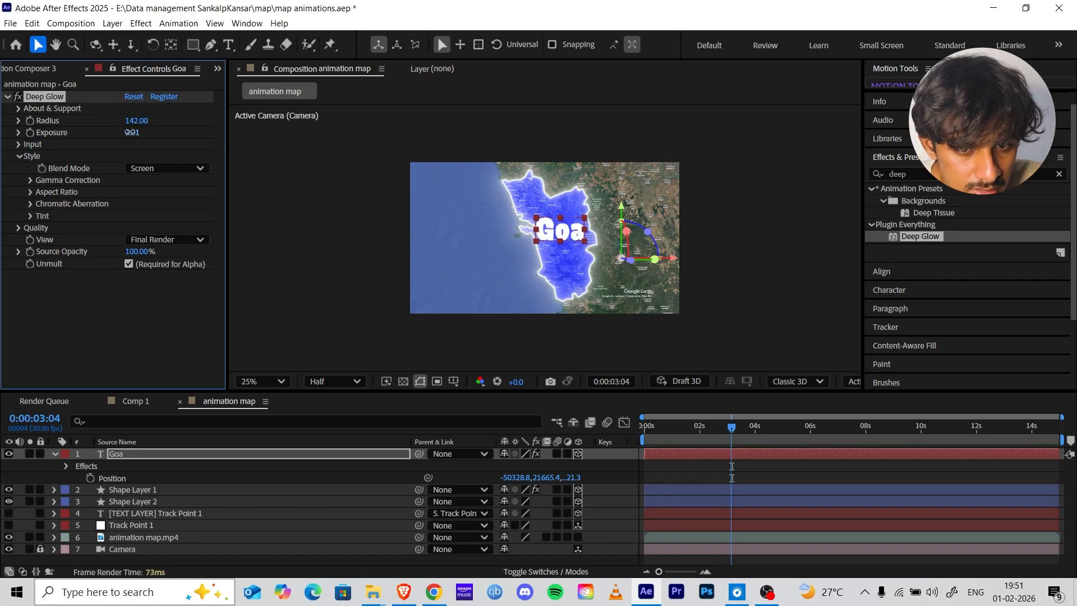
left_click(732, 440)
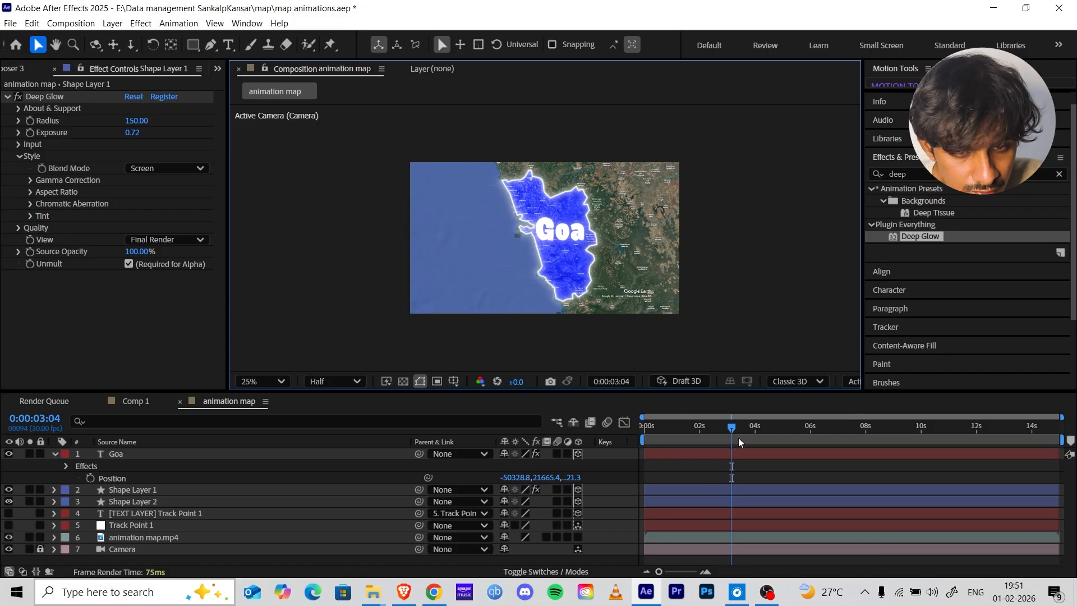
Step: Expand Shape Layer 2's properties and play the opening seconds to check how the glowing outline, fill and label follow the map
left_click(110, 497)
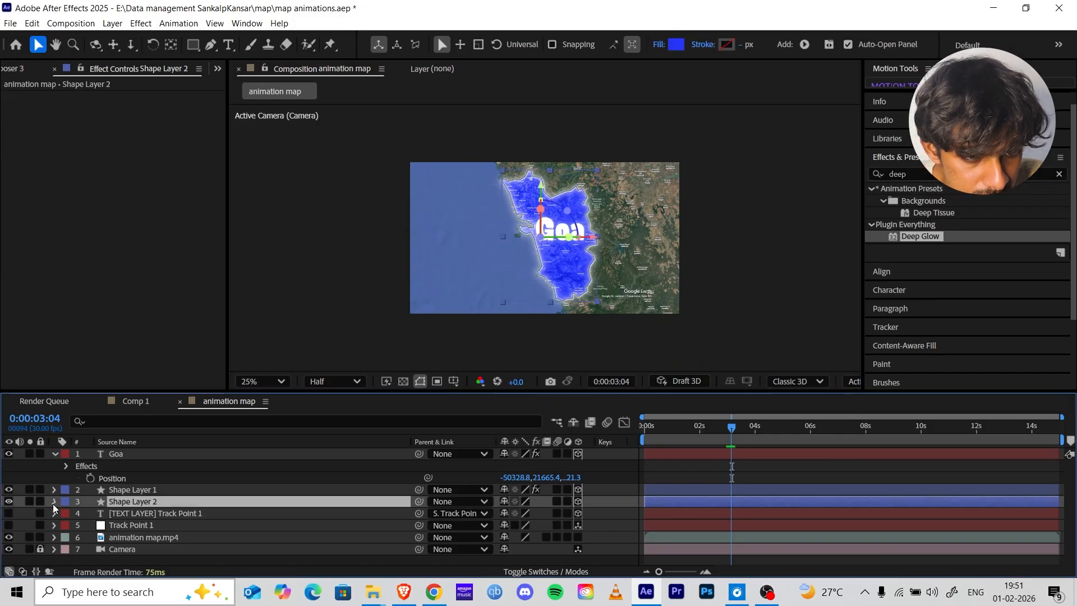
left_click(53, 501)
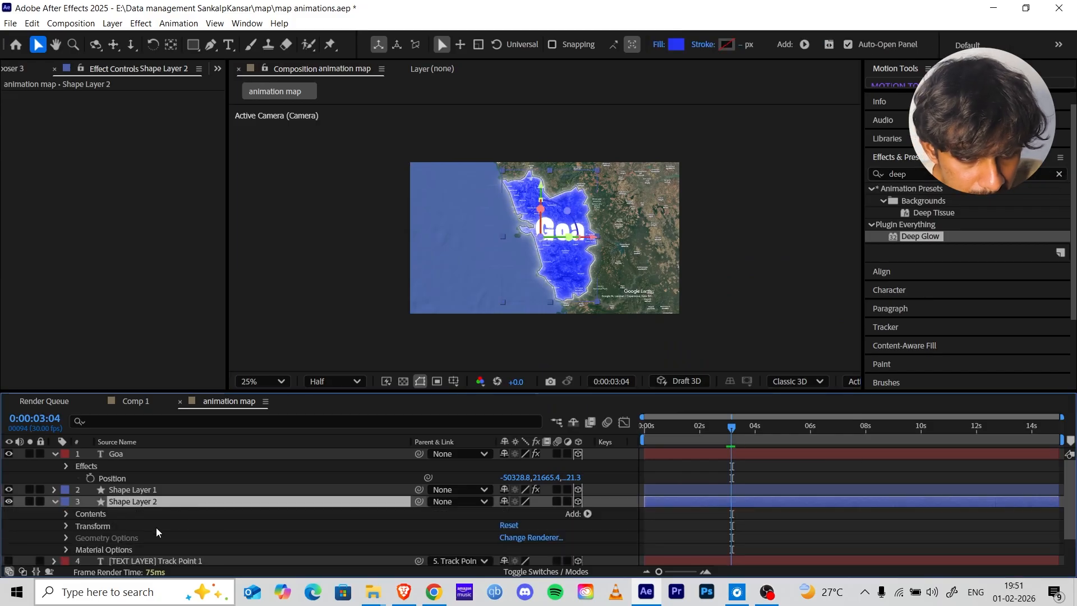
left_click(648, 443)
key("space")
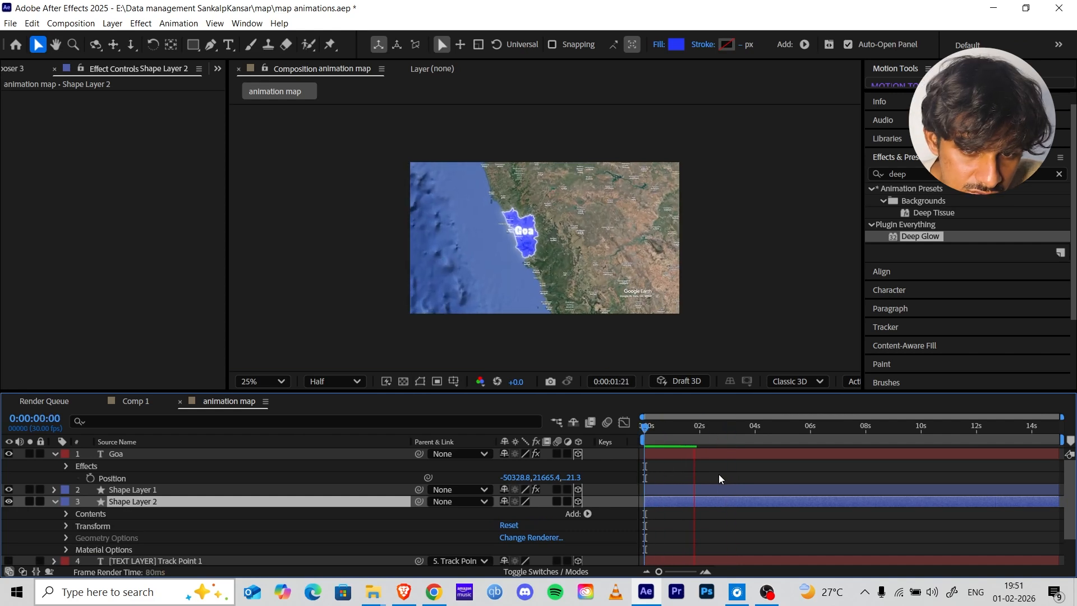
left_click(658, 447)
key("space")
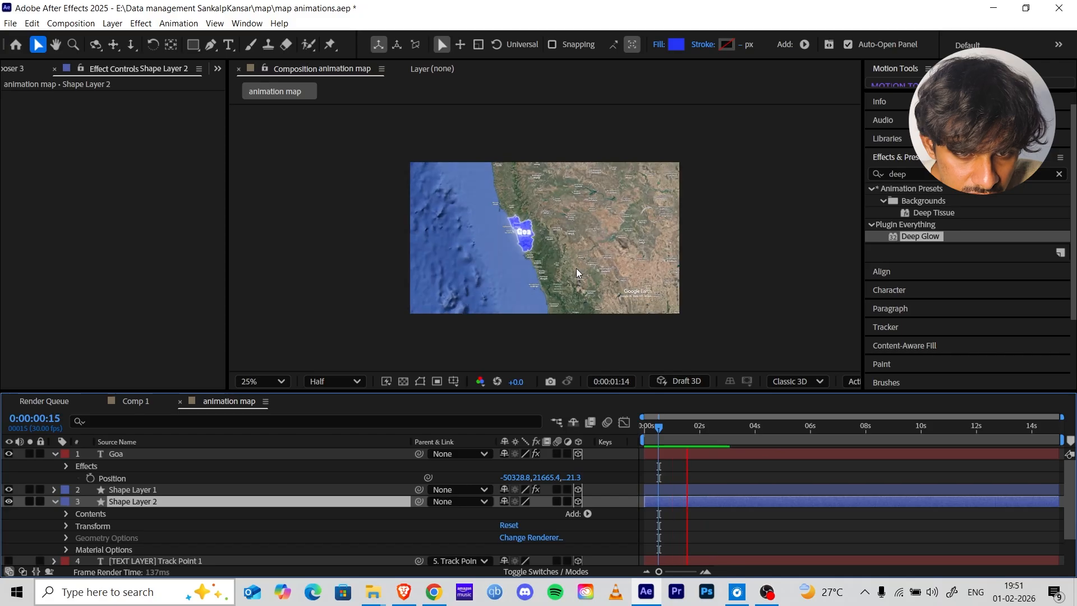
key("space")
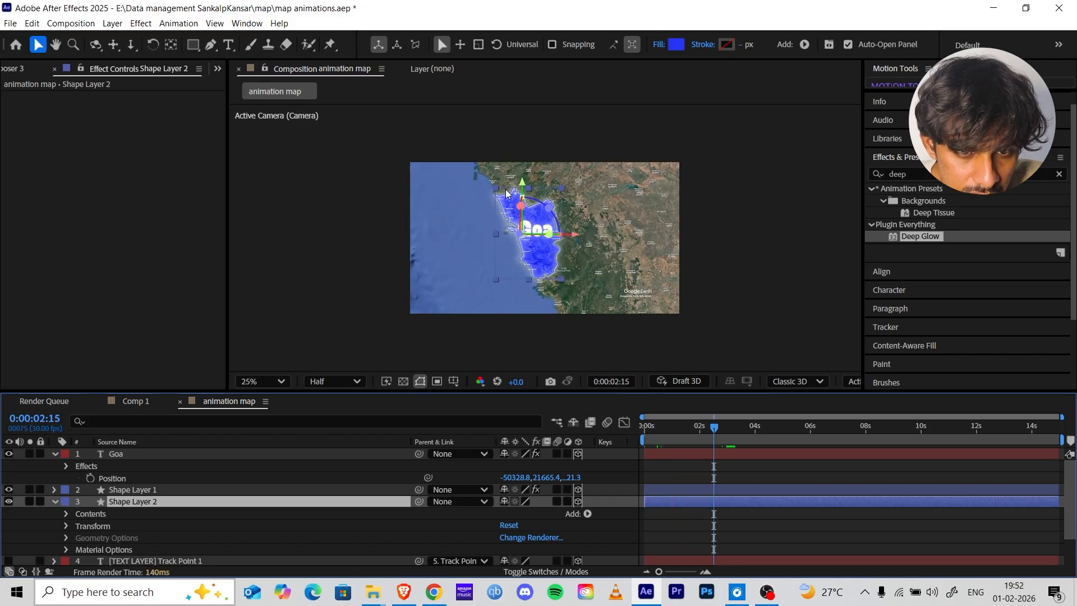
Step: Add Trim Paths to the outline on Shape Layer 1 and expand its properties
left_click(507, 194)
left_click(587, 466)
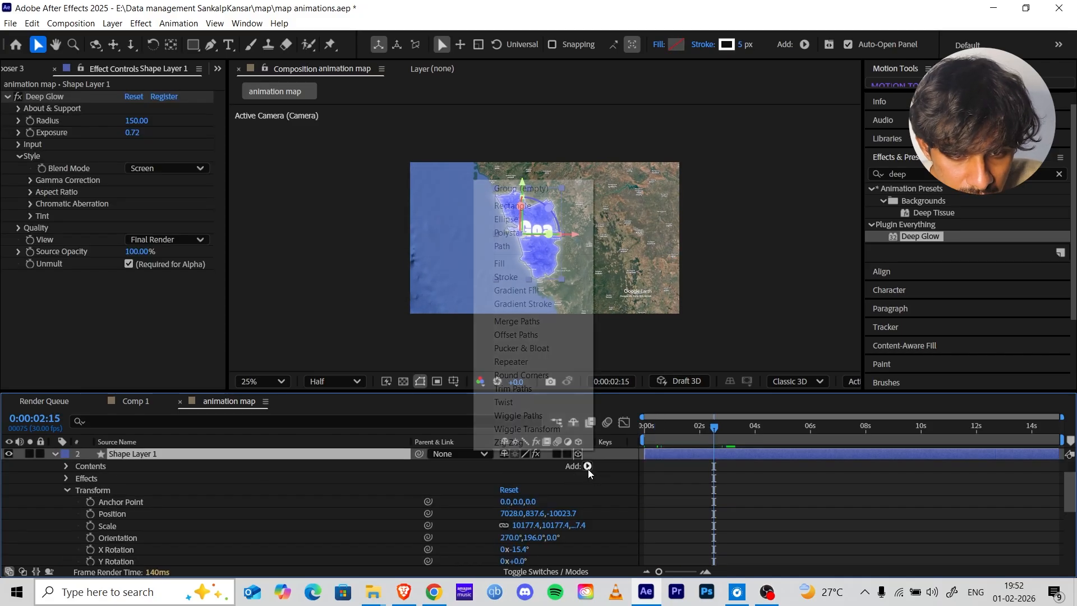
left_click(523, 388)
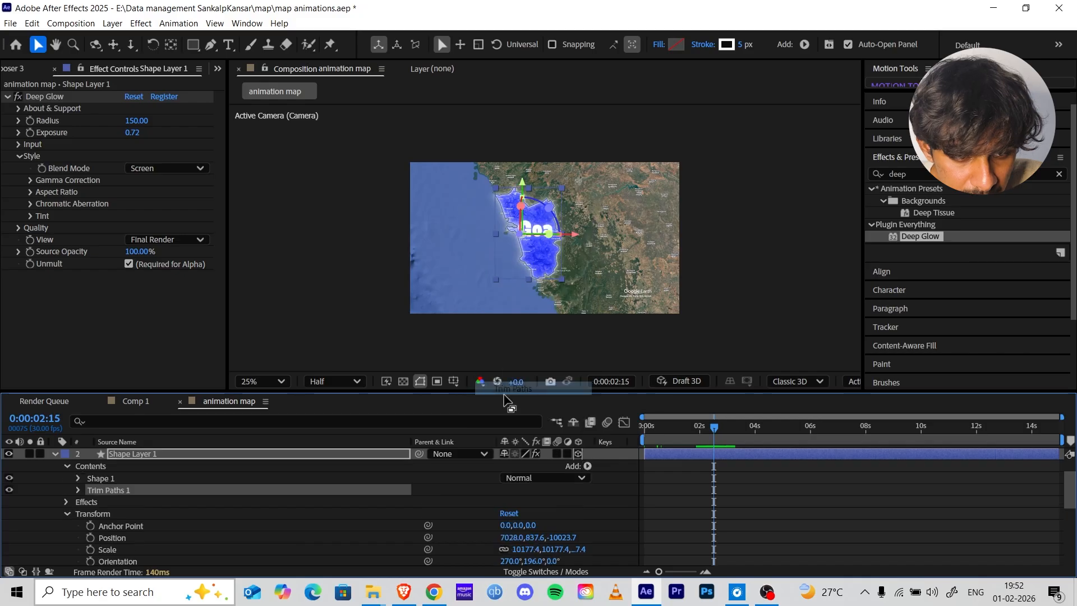
left_click(79, 490)
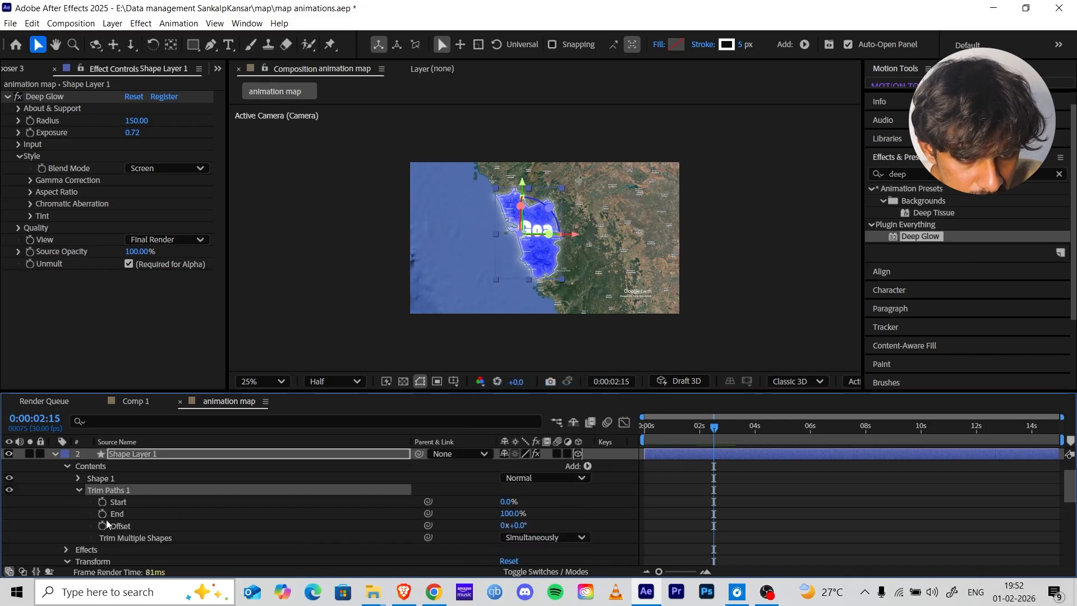
Step: Keyframe the Trim Paths End from 0% at 0:00:02:15 to 100% at about 5.5 seconds
left_click(102, 514)
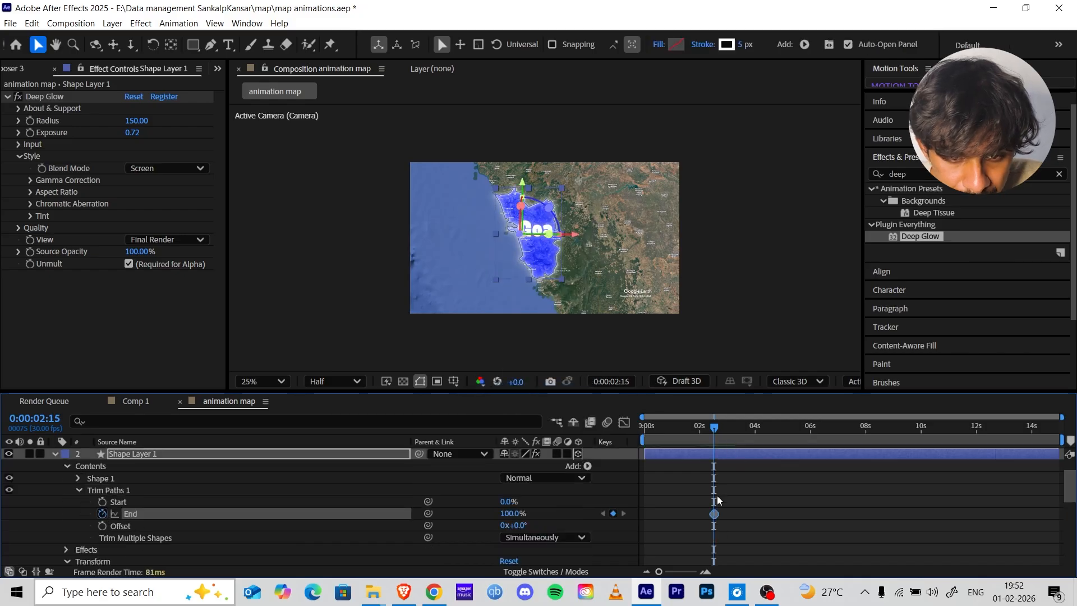
left_click_drag(712, 514, 765, 514)
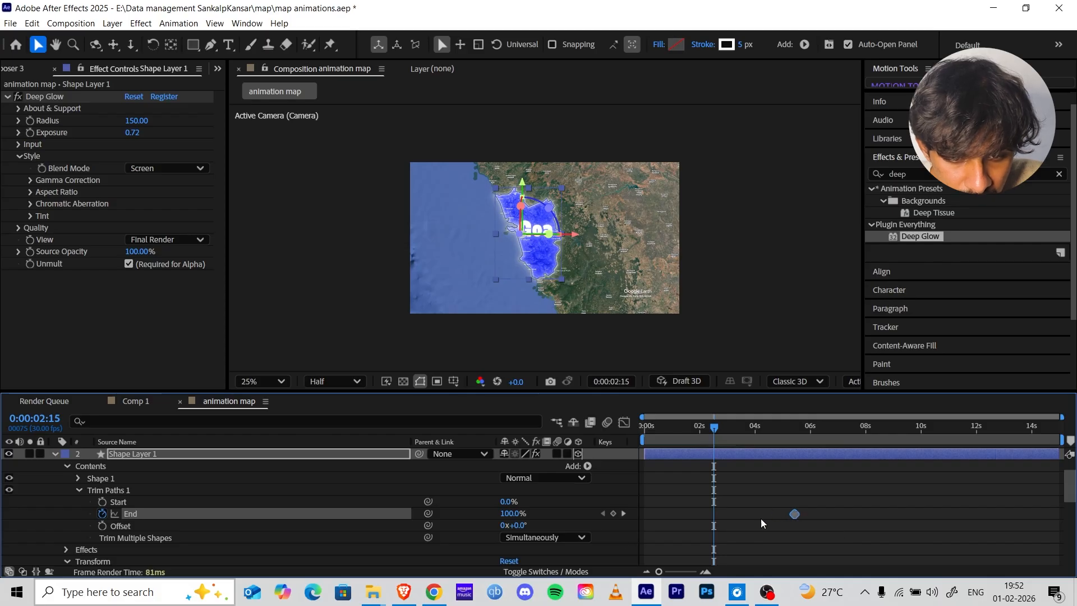
left_click_drag(482, 526, 432, 526)
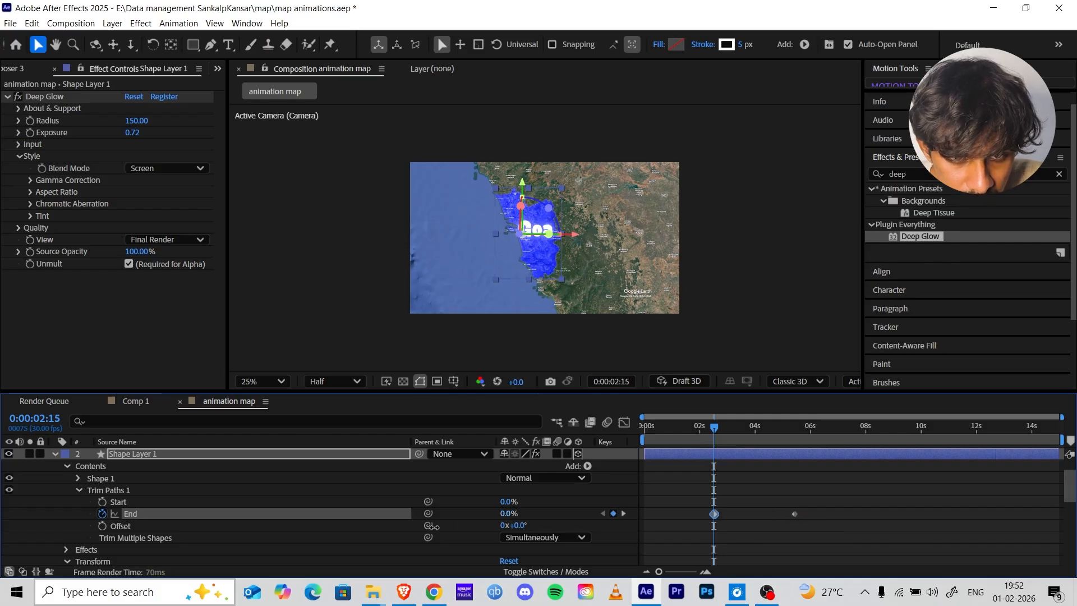
Step: Apply Easy Ease to both Trim Paths End keyframes and preview the outline drawing on
left_click_drag(841, 539, 704, 504)
key("F9")
left_click(752, 532)
key("space")
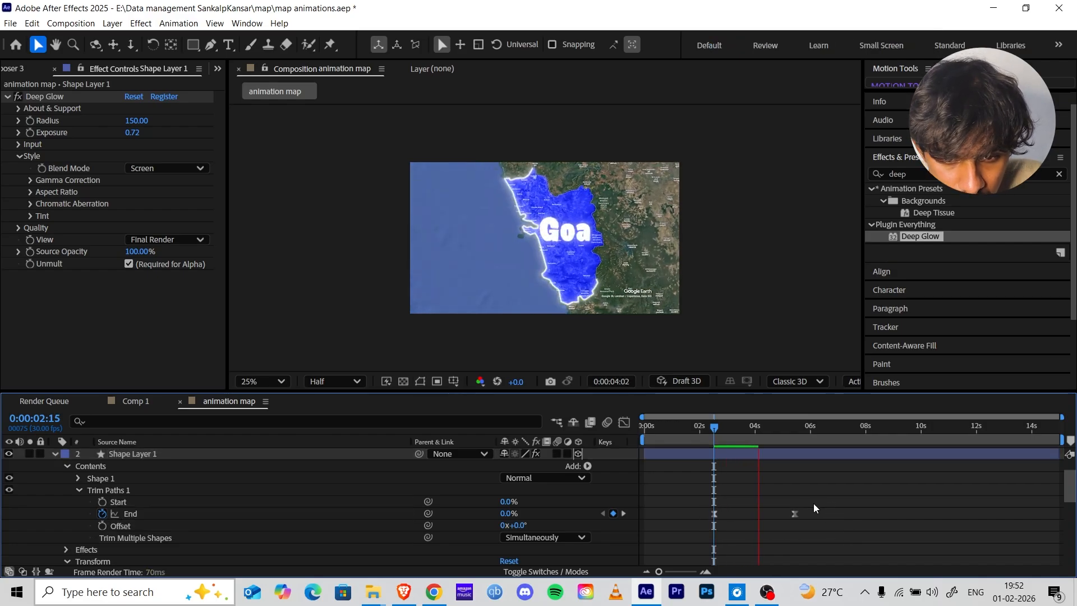
Step: Retime the End keyframes so the outline draws from about 1.4 to 3.6 seconds, and preview the result
left_click_drag(794, 514, 744, 514)
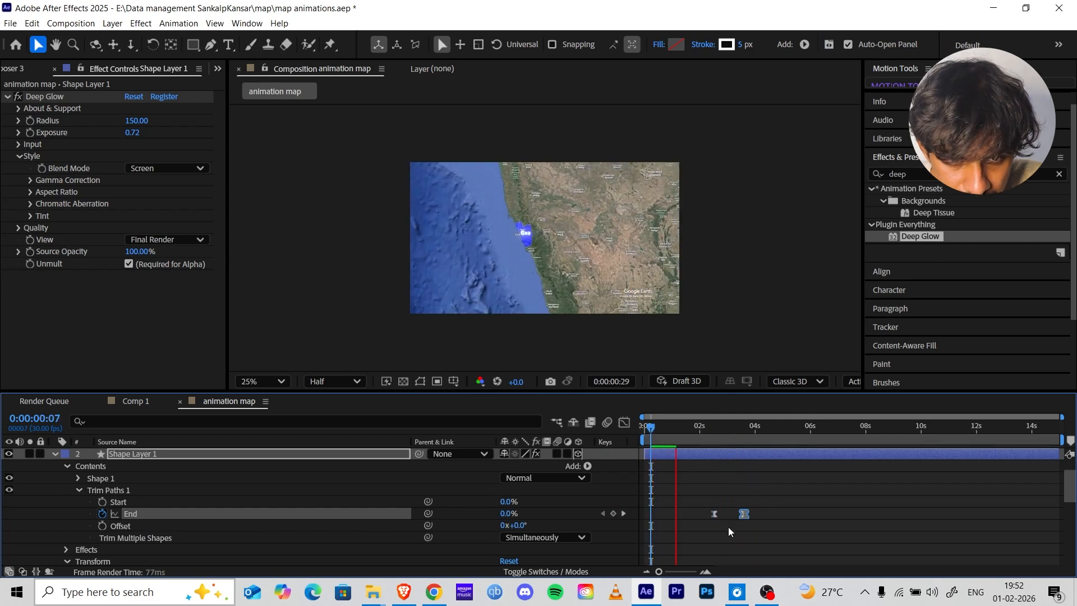
left_click_drag(714, 513, 683, 513)
left_click(671, 447)
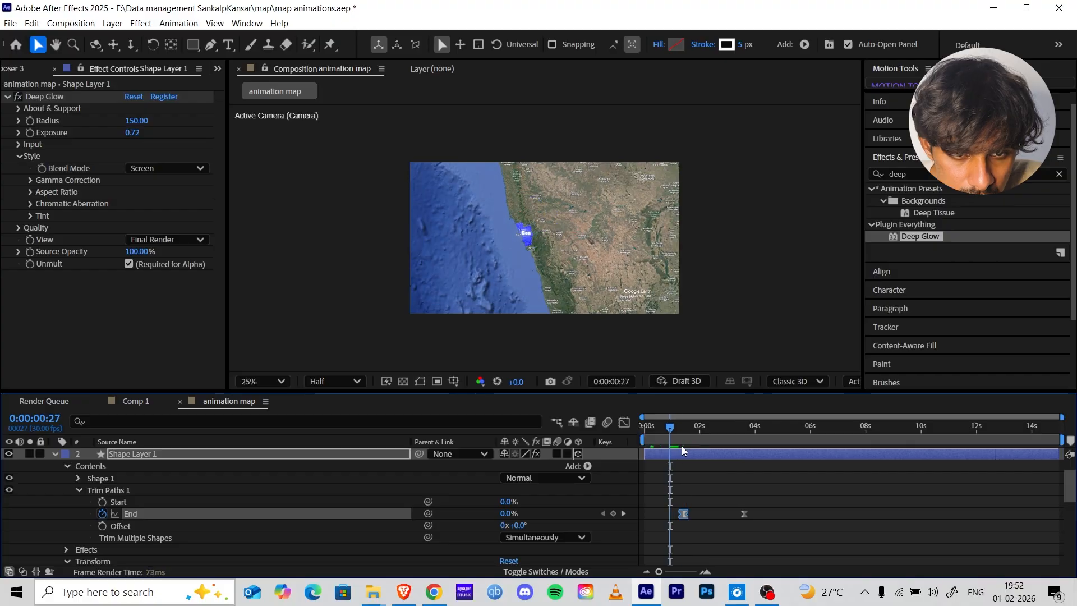
key("space")
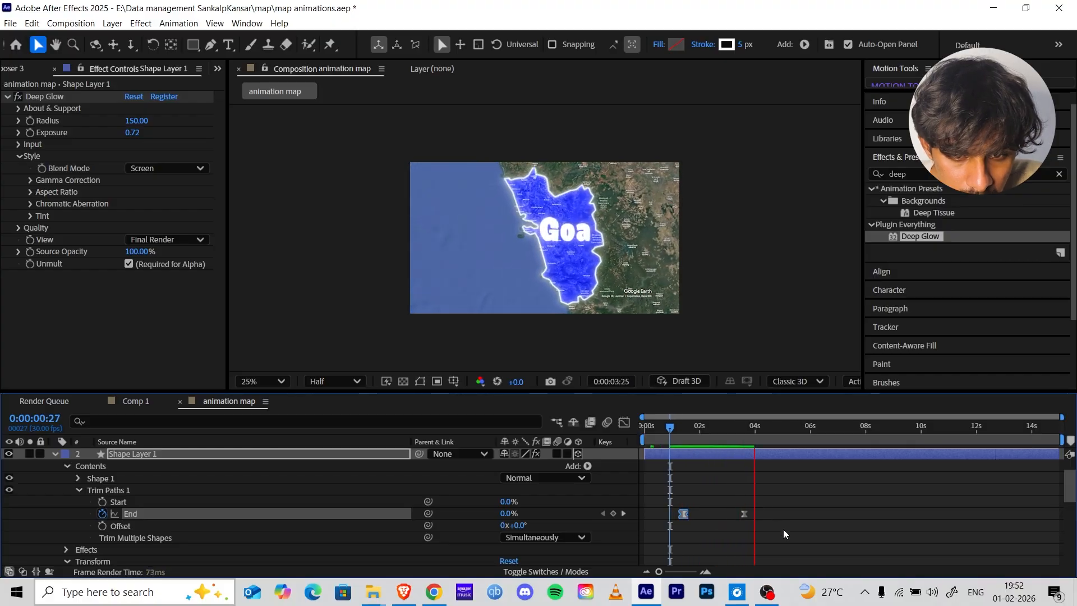
Step: Stop the preview, collapse the shape layers and start keyframing Opacity on Shape Layer 2 at 0:00:01:09
key("space")
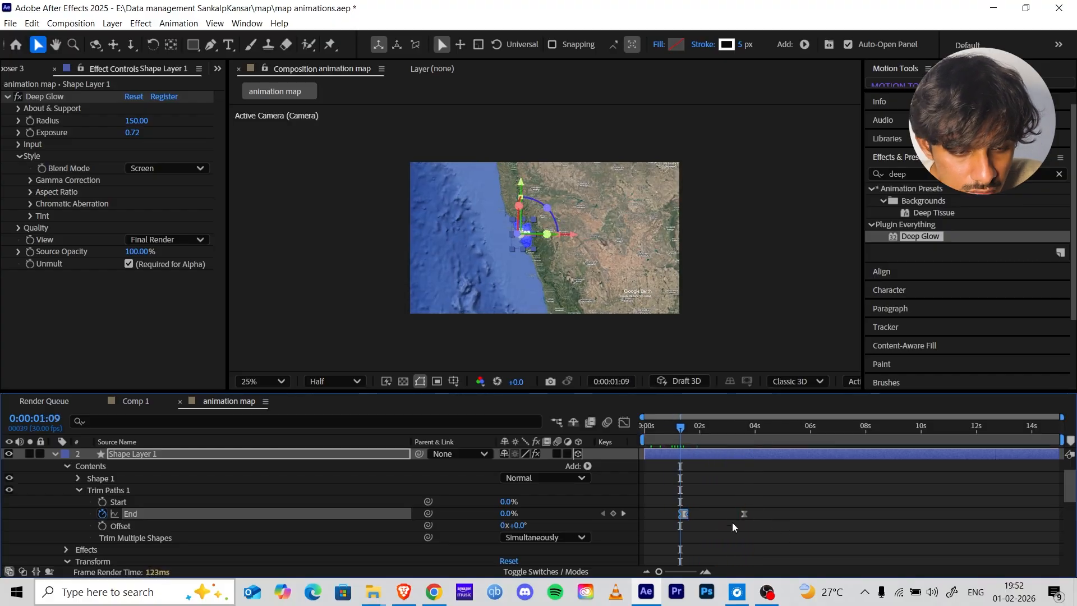
left_click(61, 457)
left_click(55, 454)
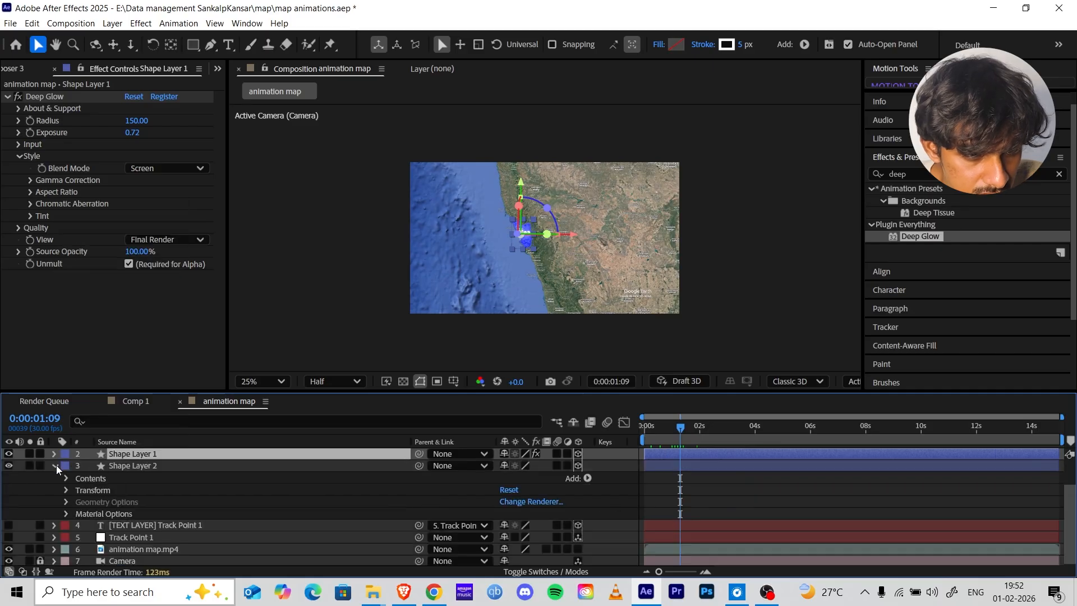
left_click(55, 466)
left_click(147, 501)
scroll(562, 240, "up", 2)
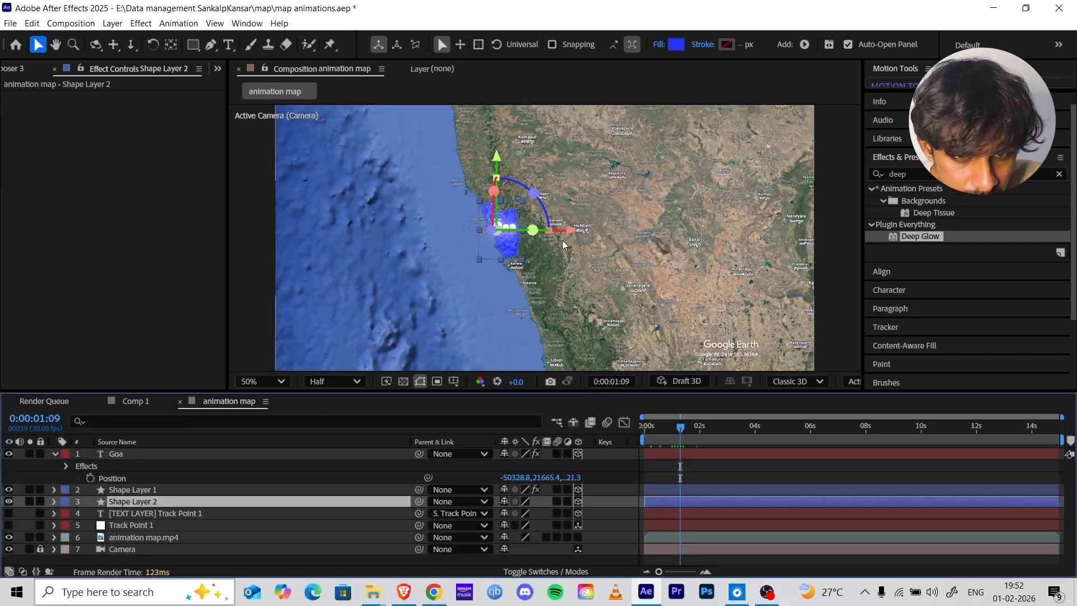
scroll(549, 238, "up", 2)
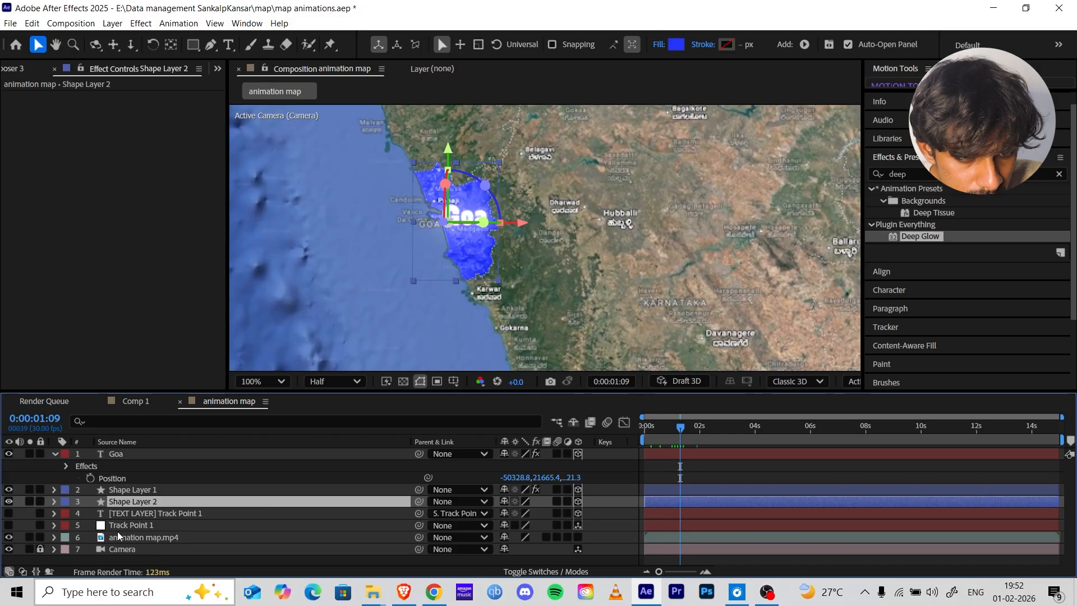
key("t")
left_click(90, 514)
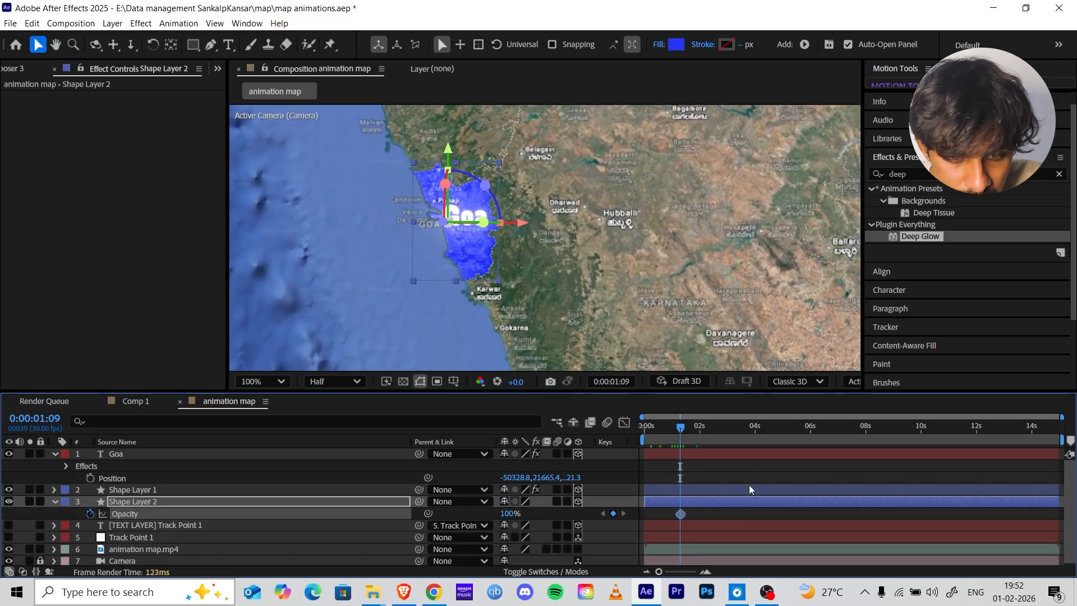
Step: Keyframe Shape Layer 2's Opacity from 0% at 0:00:01:09 to 100% at about 2.5 seconds and apply Easy Ease to both keyframes
left_click(698, 494)
key("u")
left_click(692, 514)
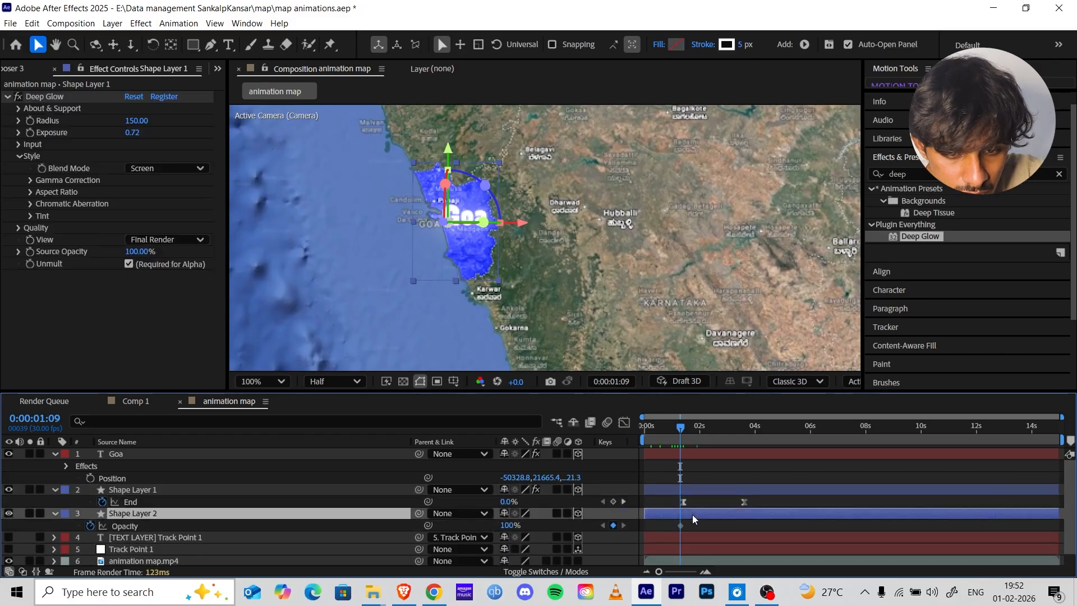
left_click(682, 526)
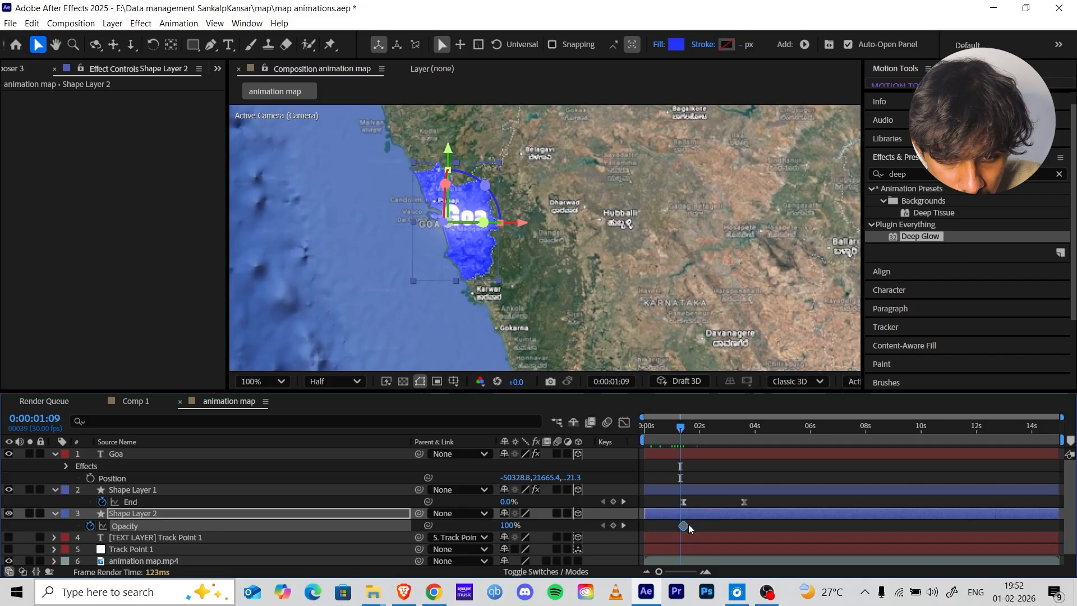
left_click_drag(709, 528, 652, 528)
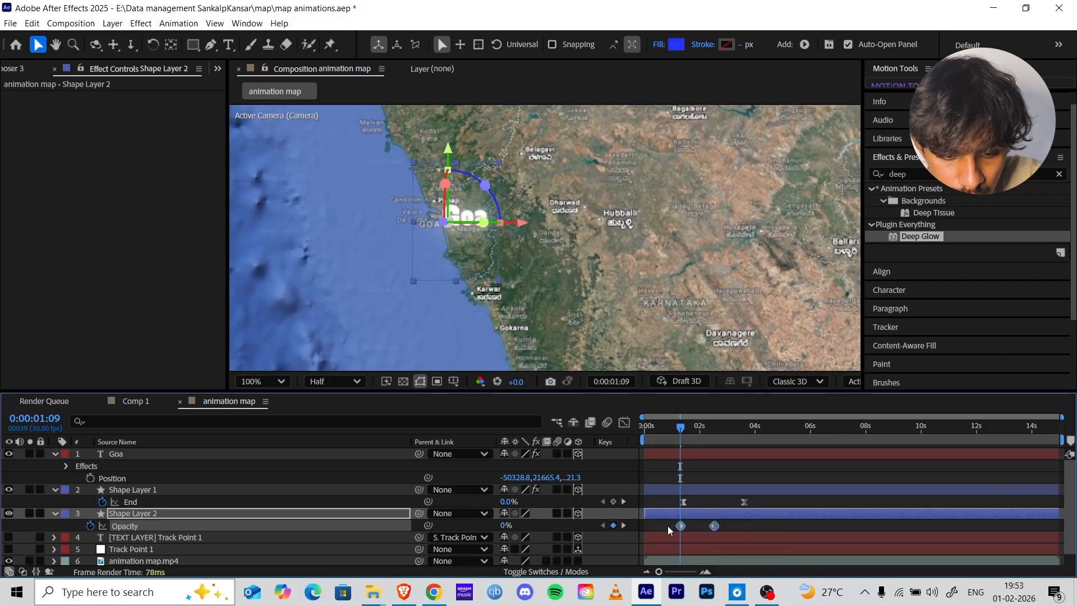
key("F9")
Step: Fit the composition in the viewer and preview the blue fill fading in with the outline
left_click(725, 528)
key("space")
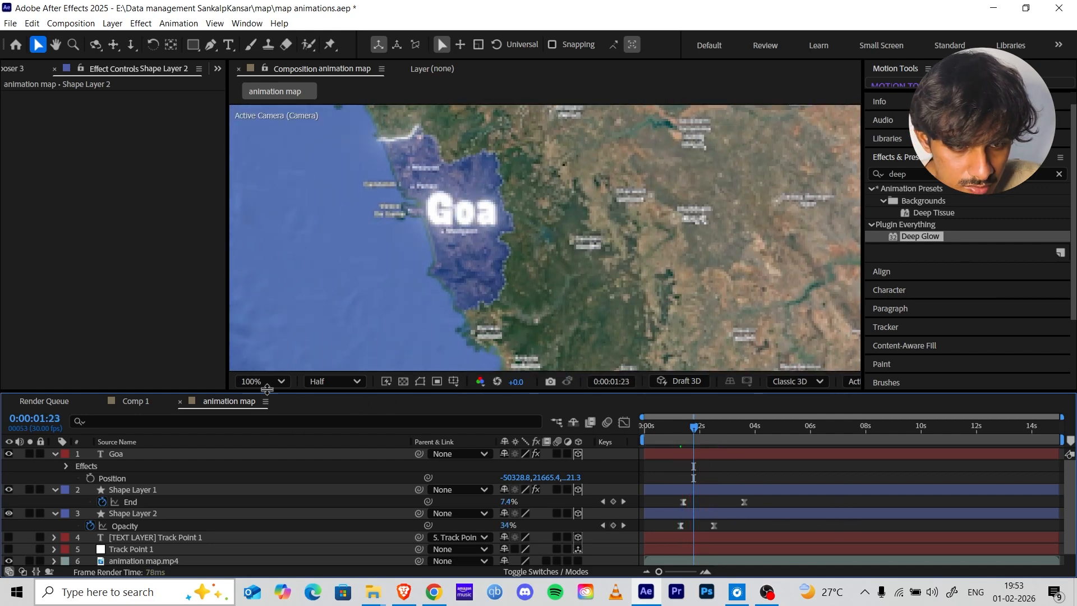
left_click(263, 382)
left_click(269, 103)
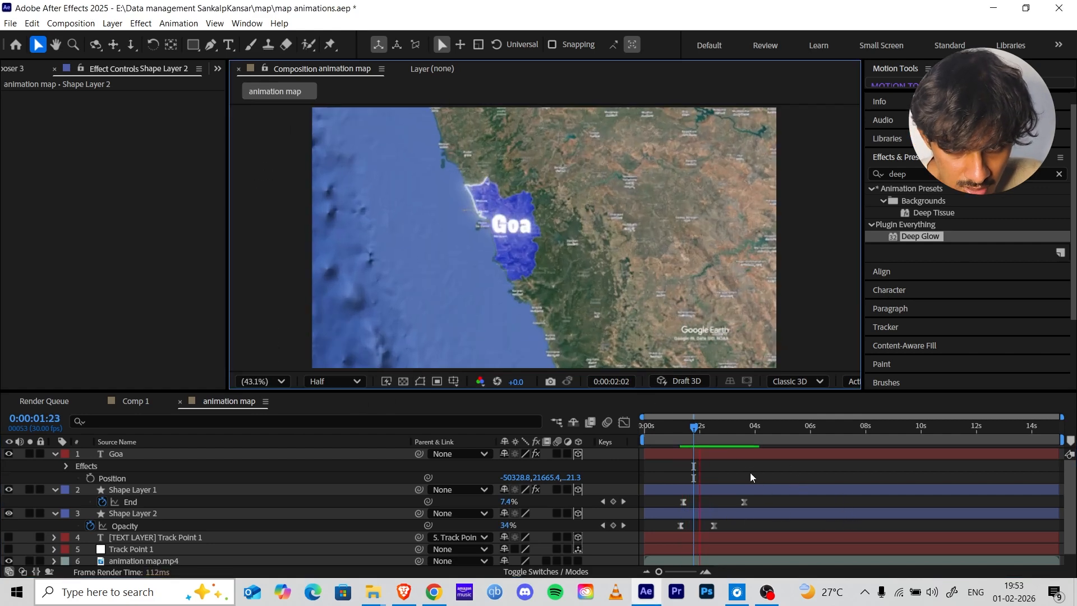
left_click_drag(694, 427, 577, 454)
key("space")
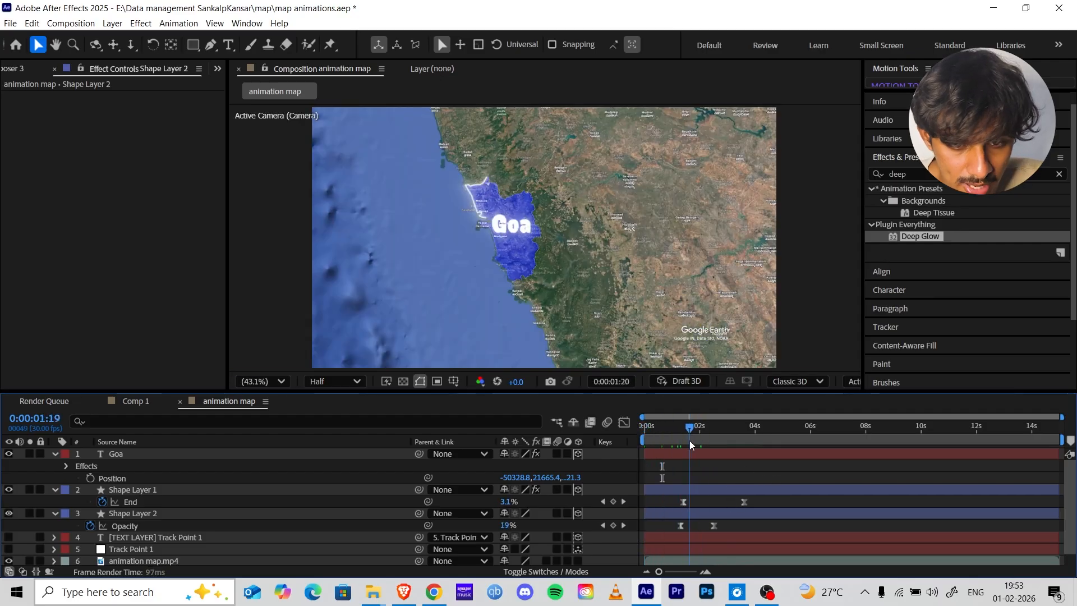
Step: Apply the Nicks_LineSlideIn text preset to the Goa layer at 0:00:01:13, clear the preset search and preview the animation
left_click(693, 456)
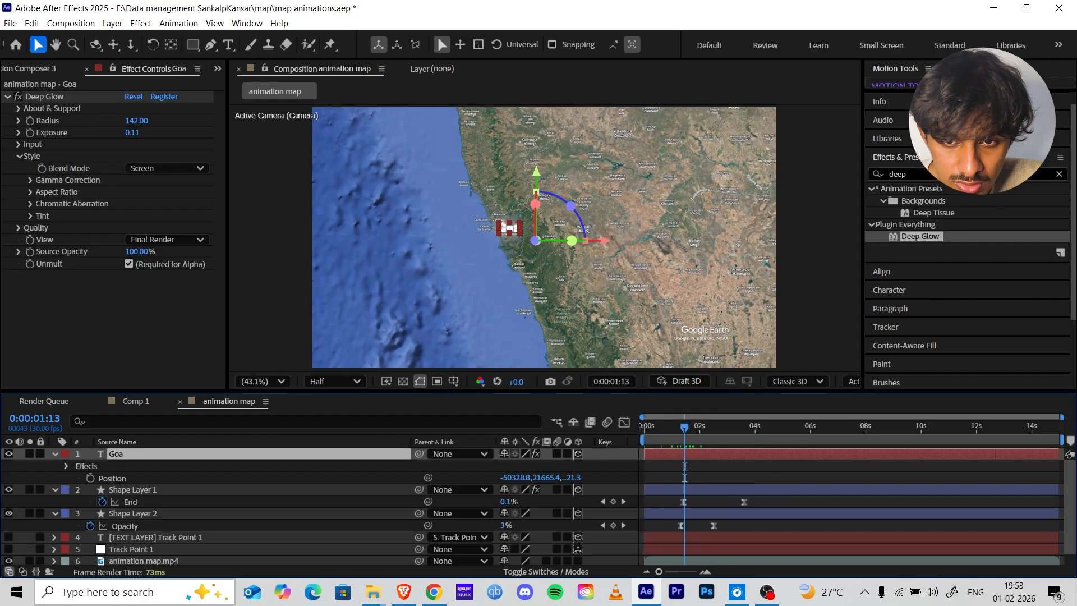
type("nick")
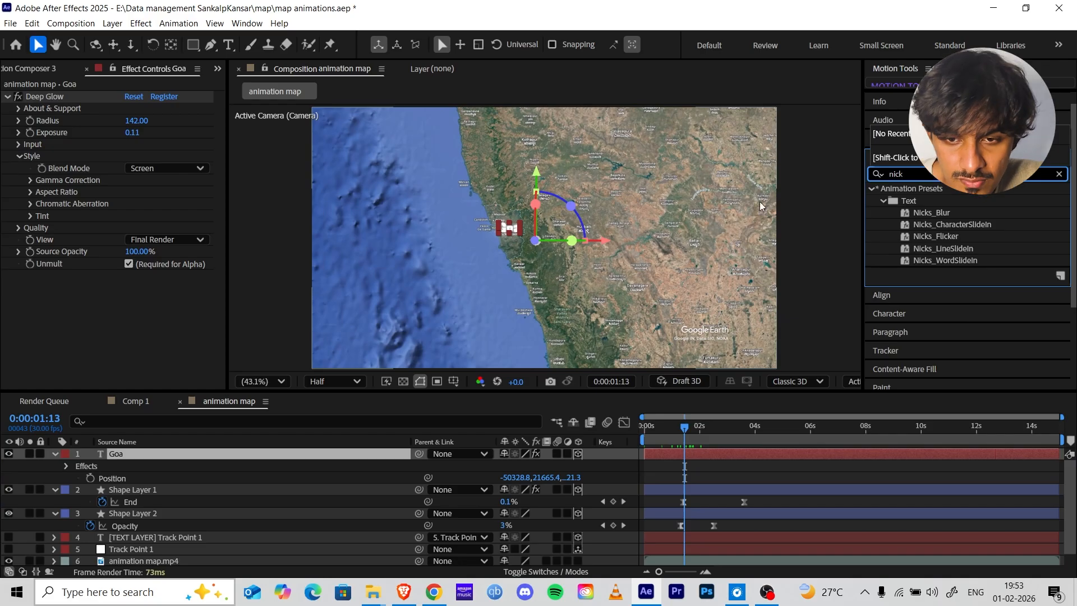
left_click(923, 248)
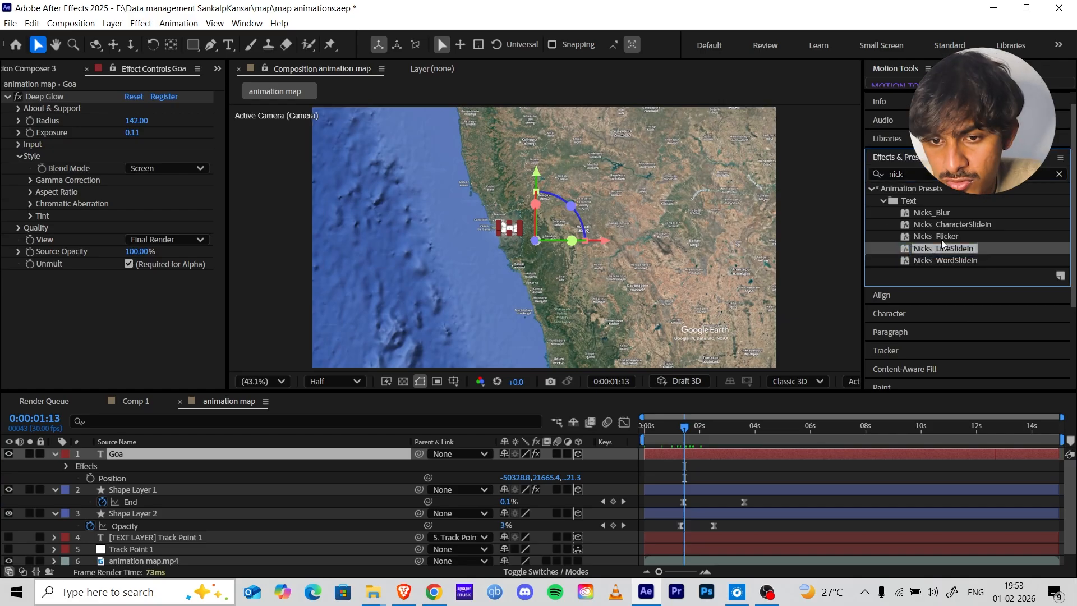
left_click_drag(933, 252, 828, 454)
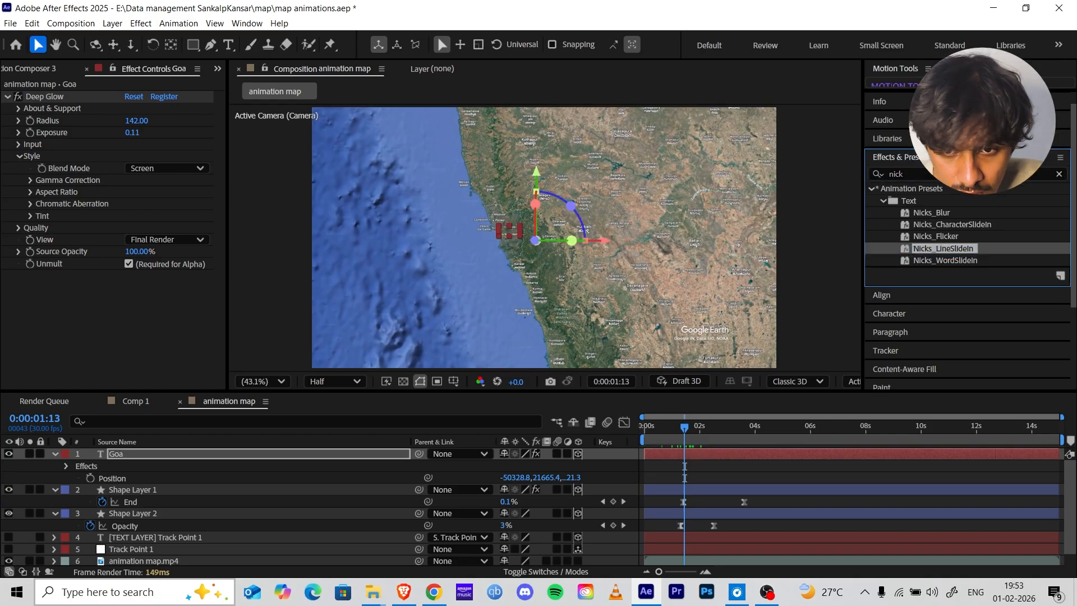
left_click(1059, 175)
left_click(871, 190)
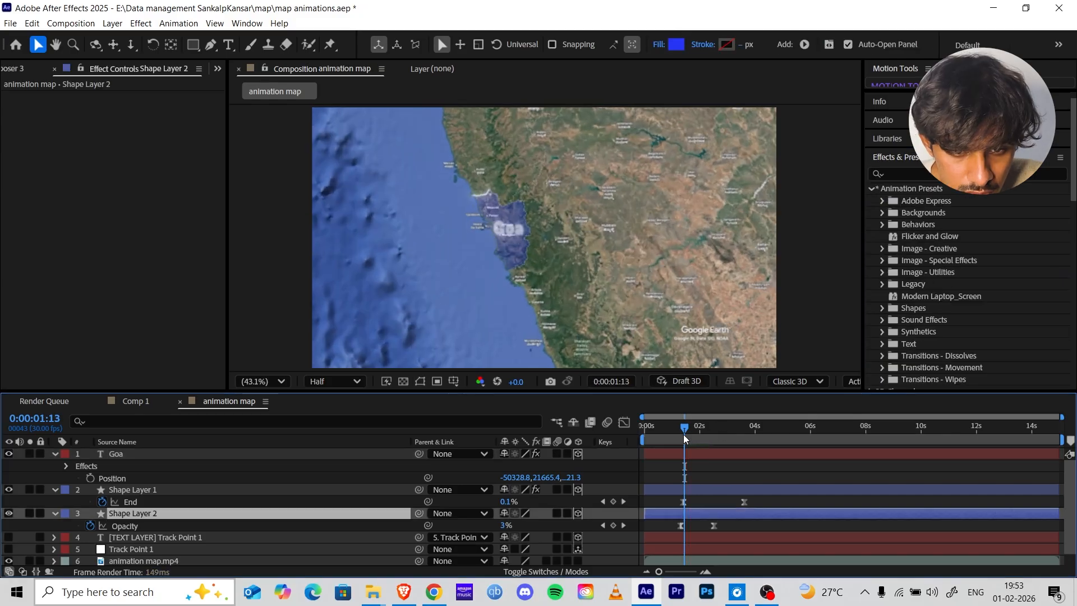
left_click_drag(683, 434, 610, 442)
key("space")
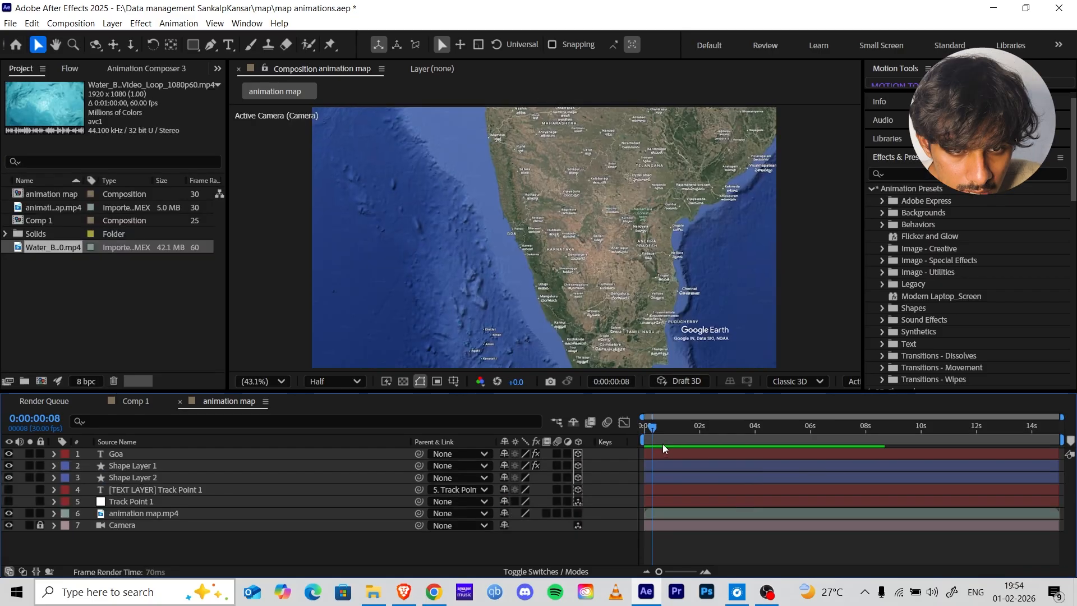
Step: Pre-compose all layers of the animation map composition into Pre-comp 1, moving all attributes into it
left_click_drag(662, 444, 709, 446)
left_click(135, 513)
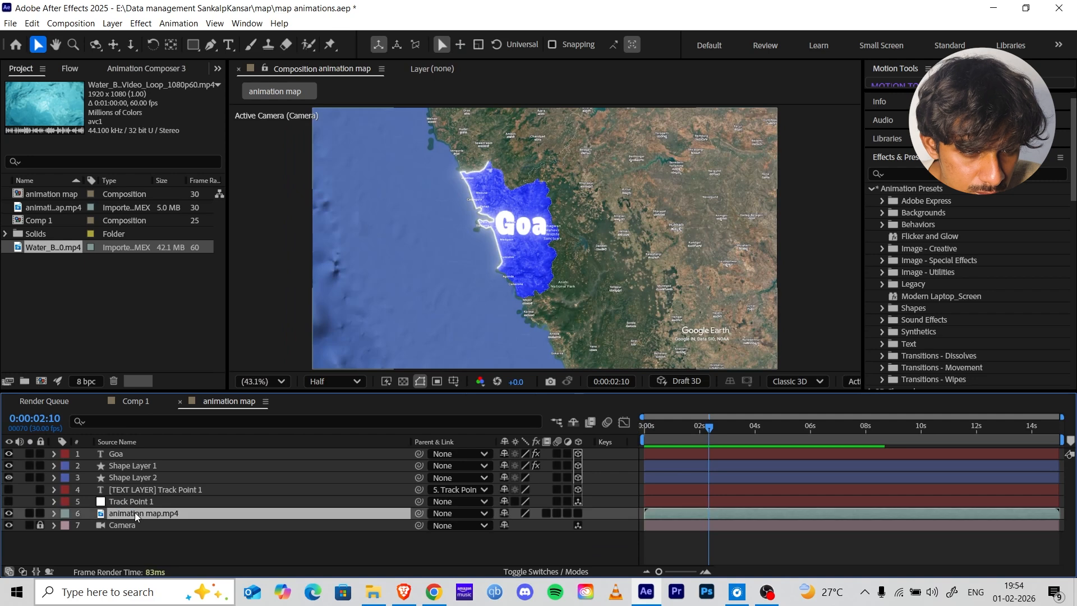
key("ctrl+a")
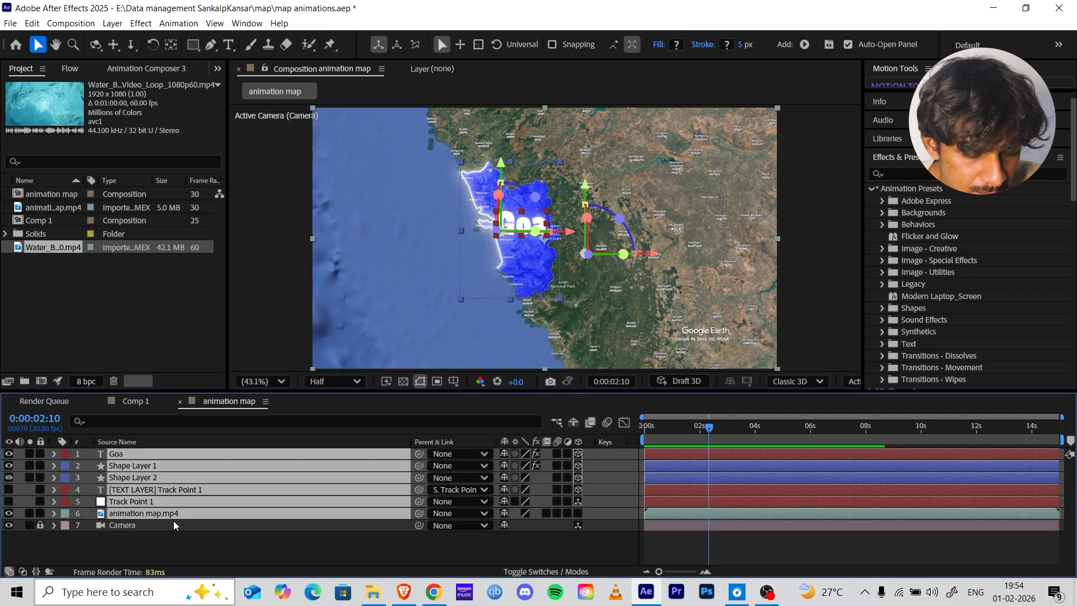
key("ctrl+shift+c")
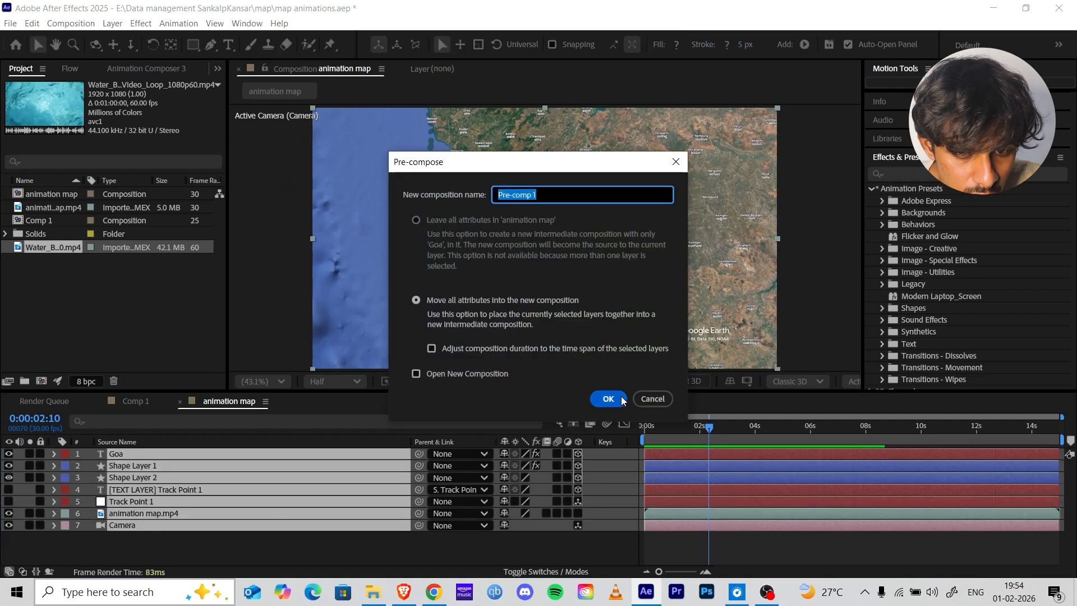
left_click(622, 401)
left_click(344, 530)
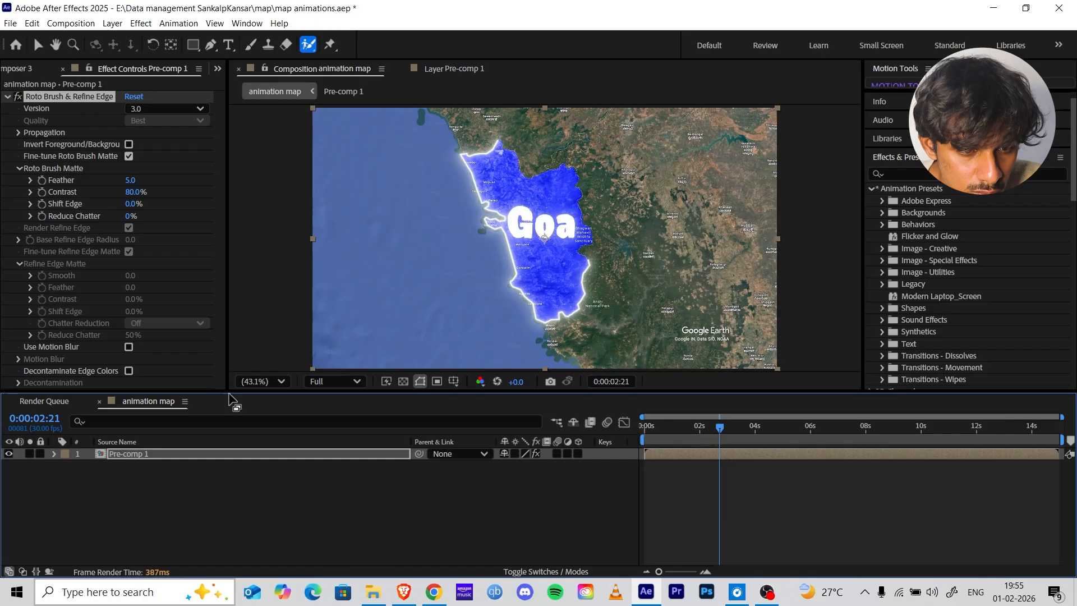
Step: Separate the land from the sea in Pre-comp 1 with the Roto Brush and check the cutout in the composition
double_click(215, 455)
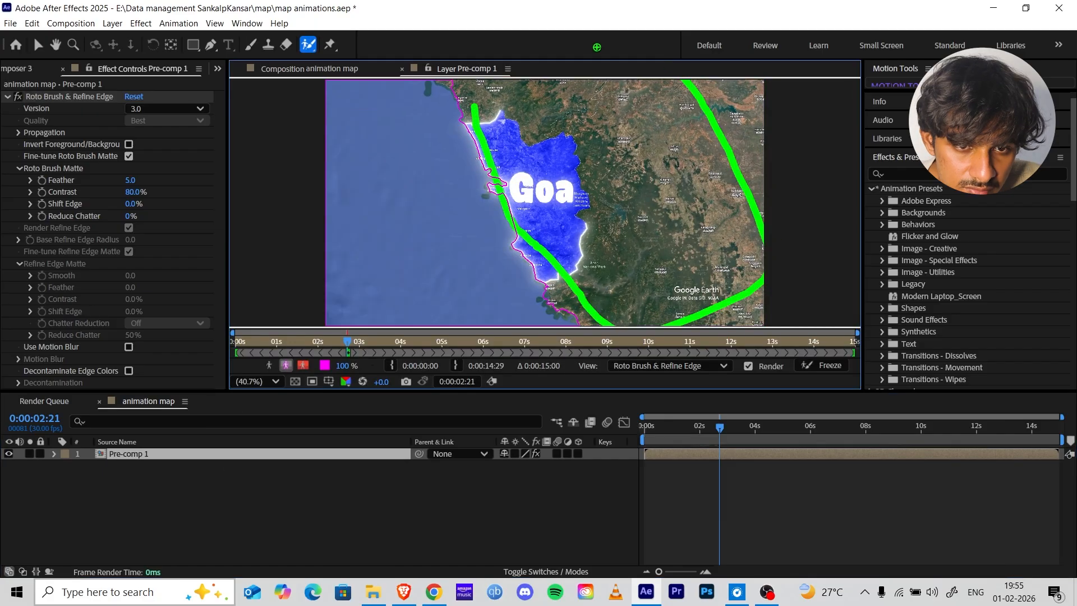
mouse_move(509, 72)
left_mouse_down()
mouse_move(494, 109)
mouse_move(568, 252)
mouse_move(673, 370)
left_mouse_up()
mouse_move(477, 81)
left_mouse_down()
mouse_move(601, 326)
mouse_move(732, 197)
mouse_move(730, 84)
left_mouse_up()
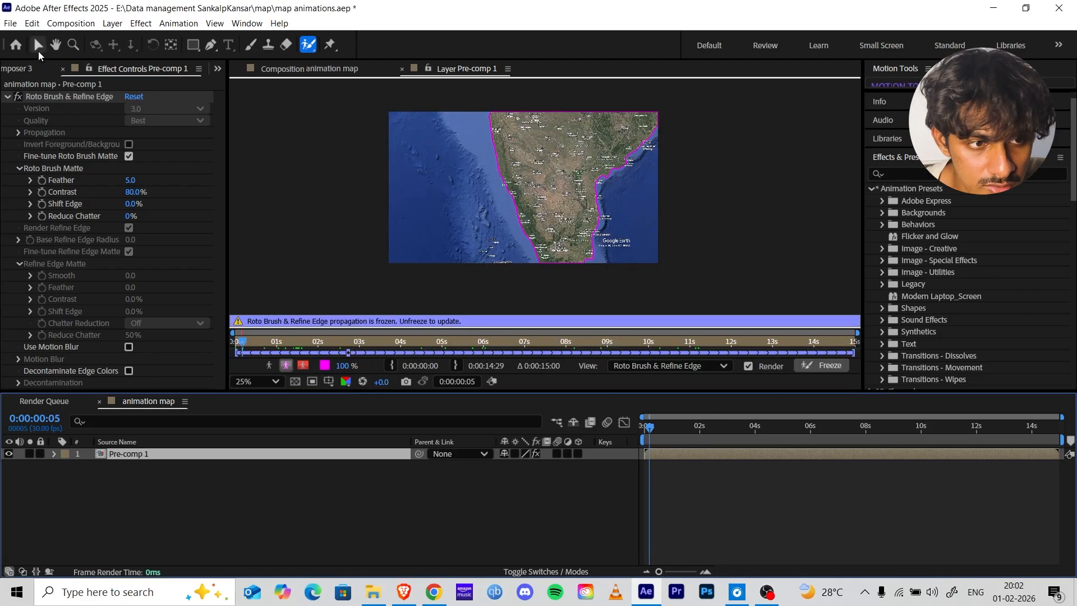
left_click(38, 45)
left_click(364, 70)
left_click_drag(661, 439, 711, 441)
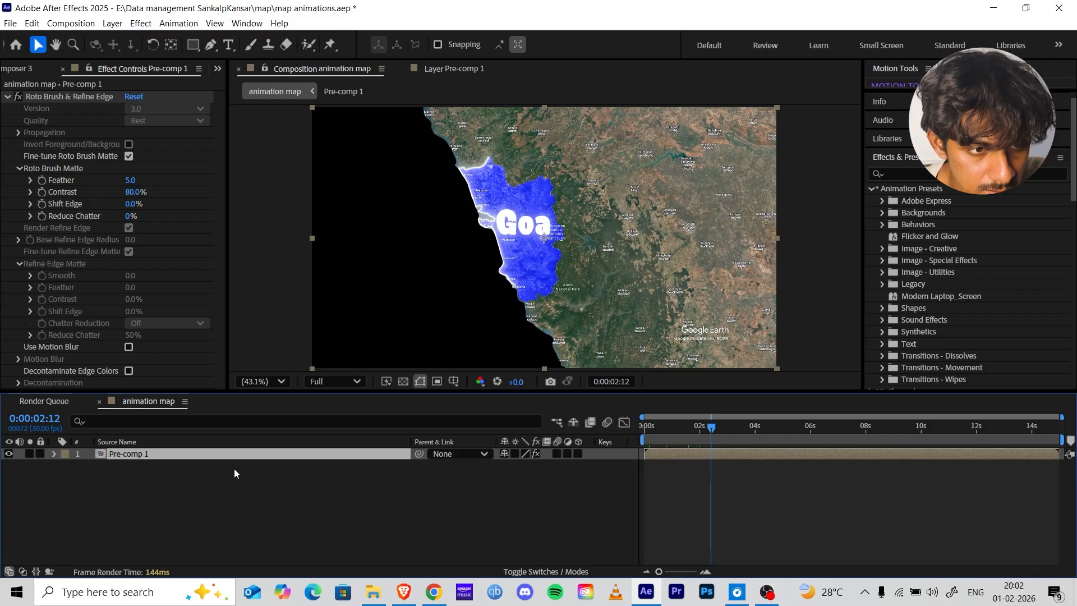
Step: Duplicate Pre-comp 1 and remove the Roto Brush & Refine Edge effect from the lower copy
key("ctrl+d")
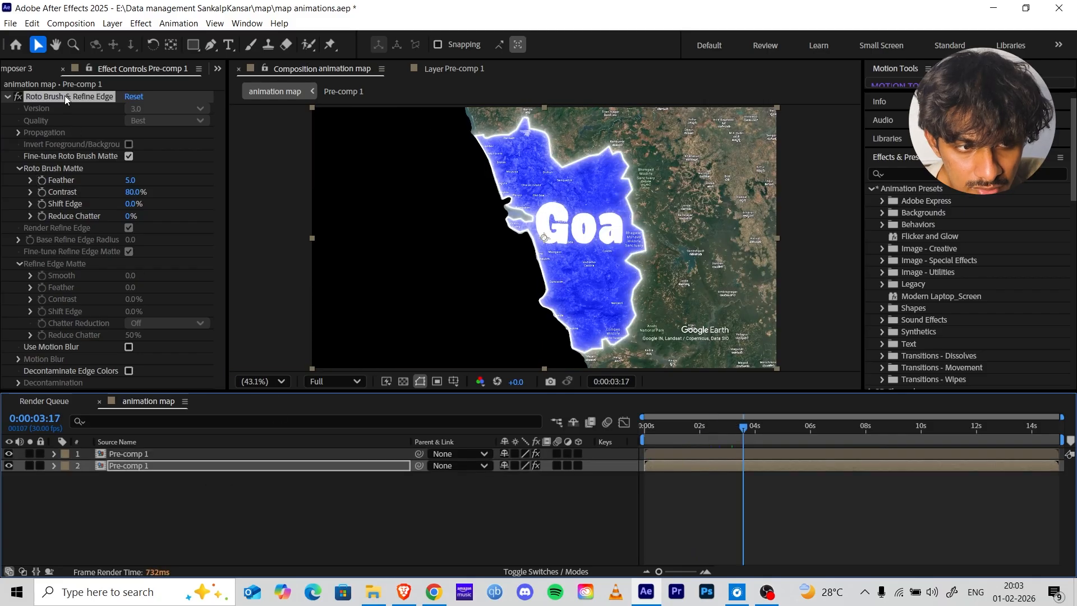
left_click(65, 97)
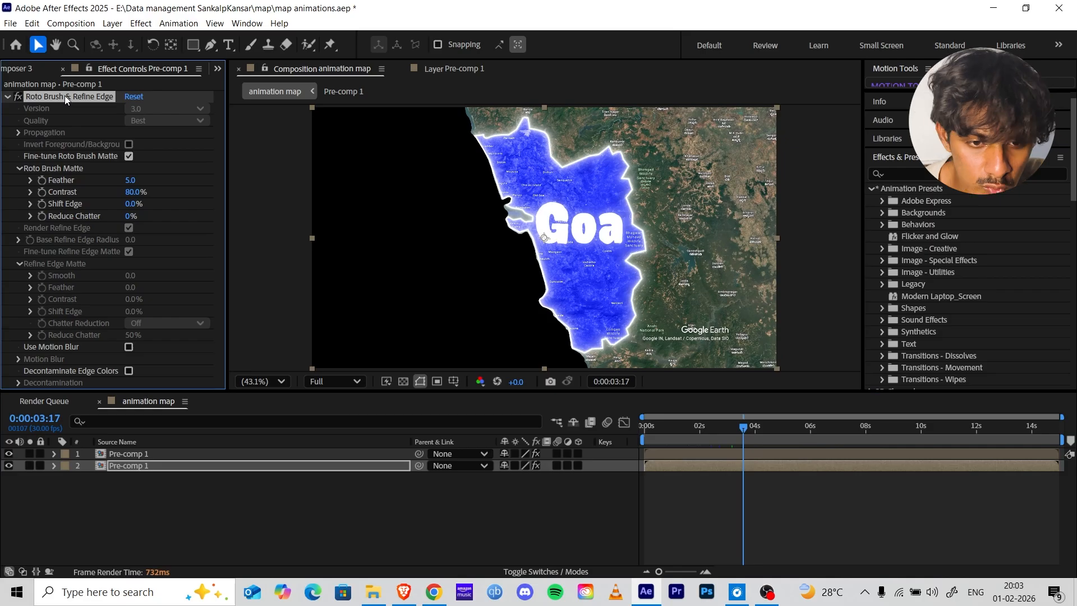
key("Delete")
Step: Trim the upper Pre-comp 1's start to 0:00:04:13, preview it, and extend the start back to about 0:00:03:20
left_click_drag(762, 428, 767, 448)
left_click(768, 453)
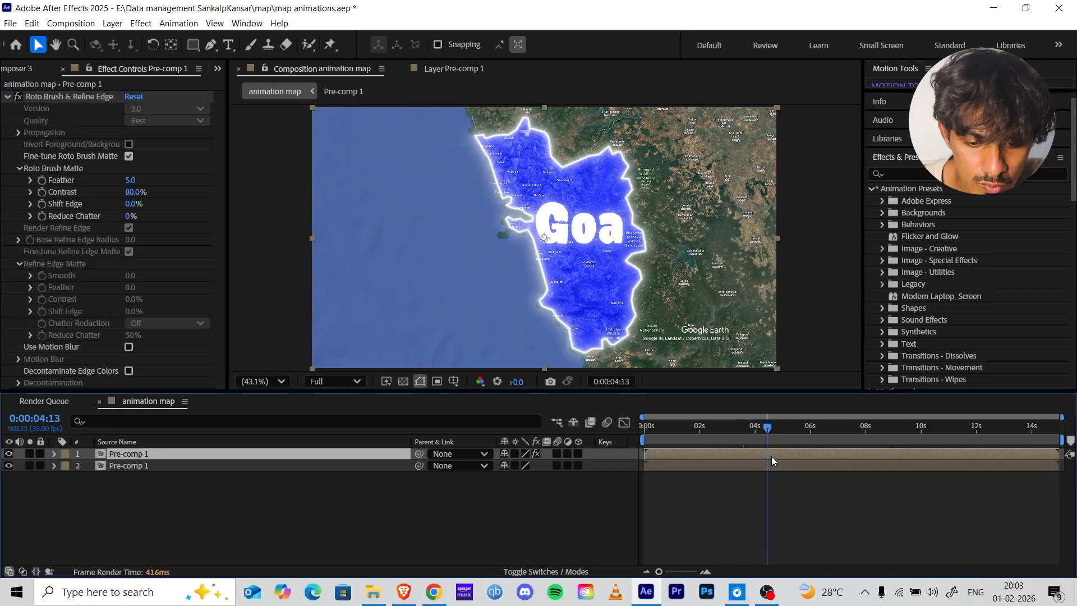
key("alt+bracketleft")
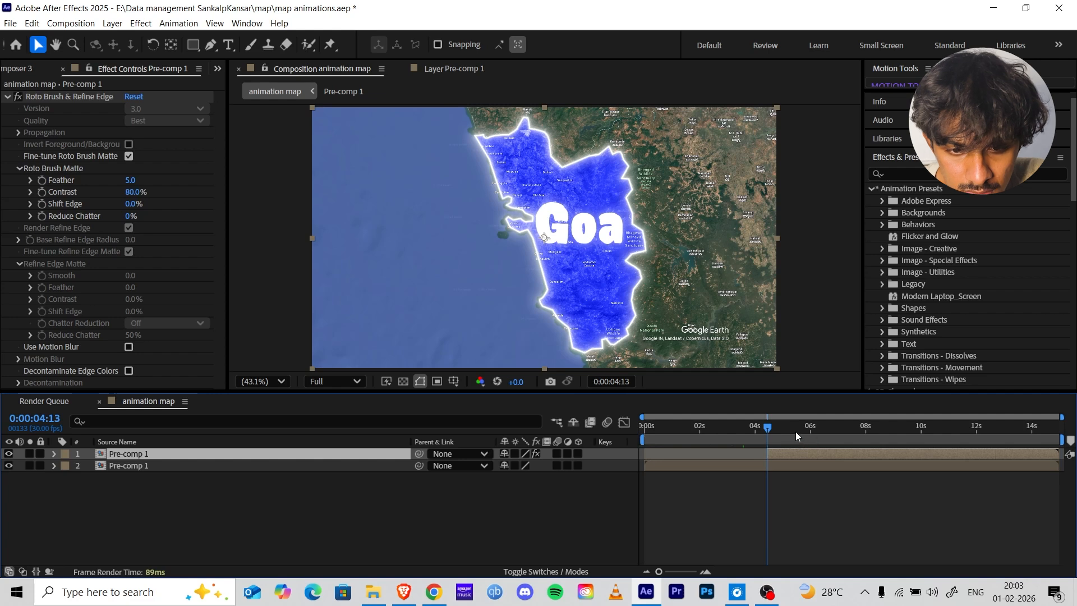
key("Home")
key("space")
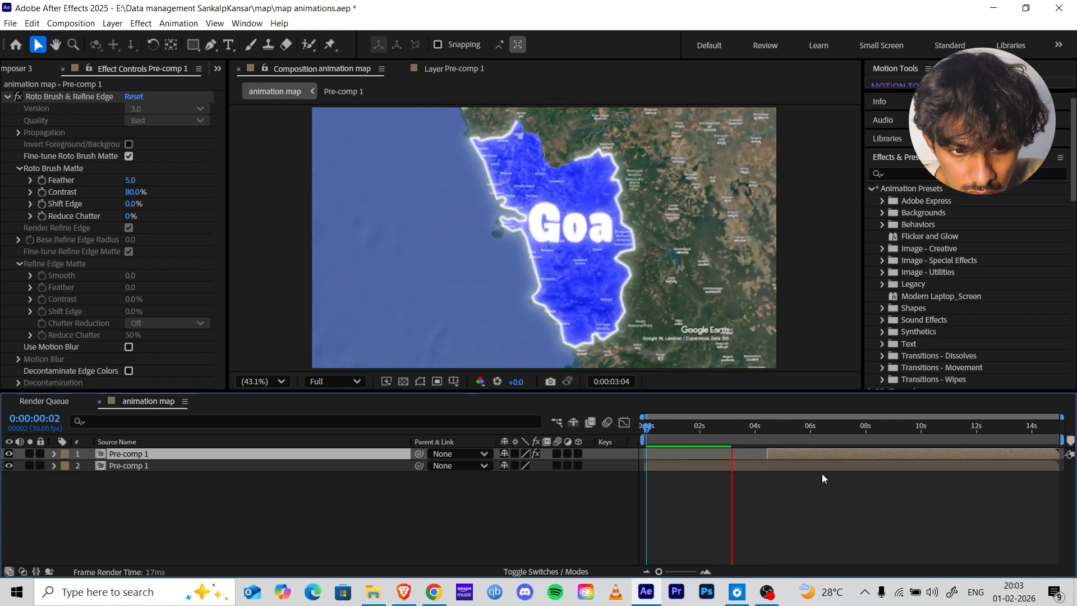
key("space")
left_click_drag(769, 456, 747, 441)
Step: Keyframe the lower Pre-comp 1's Opacity from 100% at about 3.8 seconds to 0% at 0:00:05:01
left_click(759, 466)
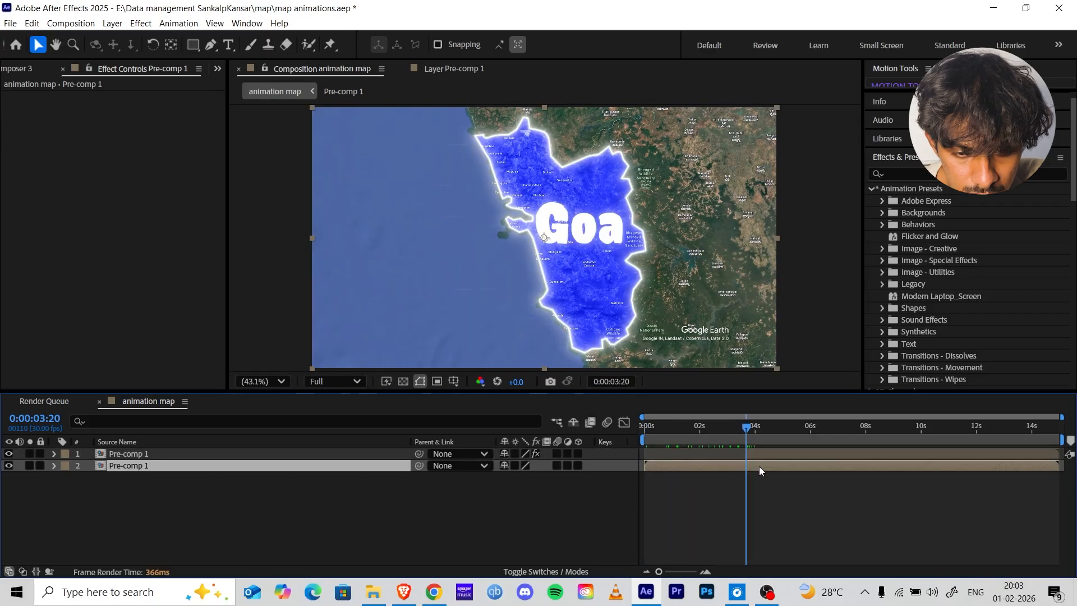
key("t")
left_click(734, 478)
left_click_drag(768, 436, 784, 437)
left_click_drag(734, 478, 751, 480)
left_click_drag(507, 478, 229, 492)
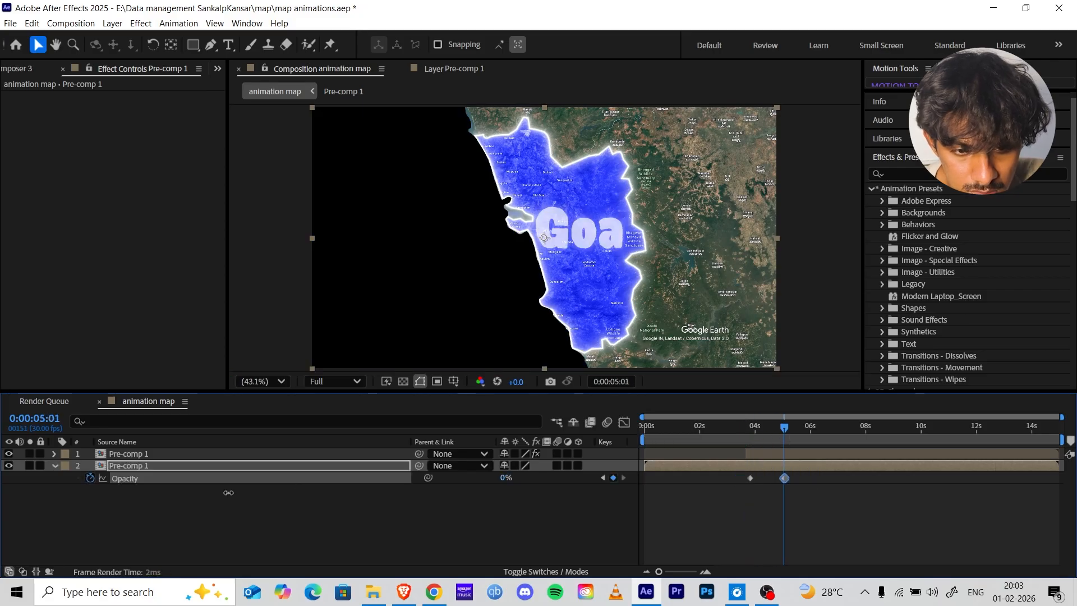
Step: Preview the fade-out, move its first Opacity keyframe to about 2.7 seconds and select both keyframes
left_click(705, 427)
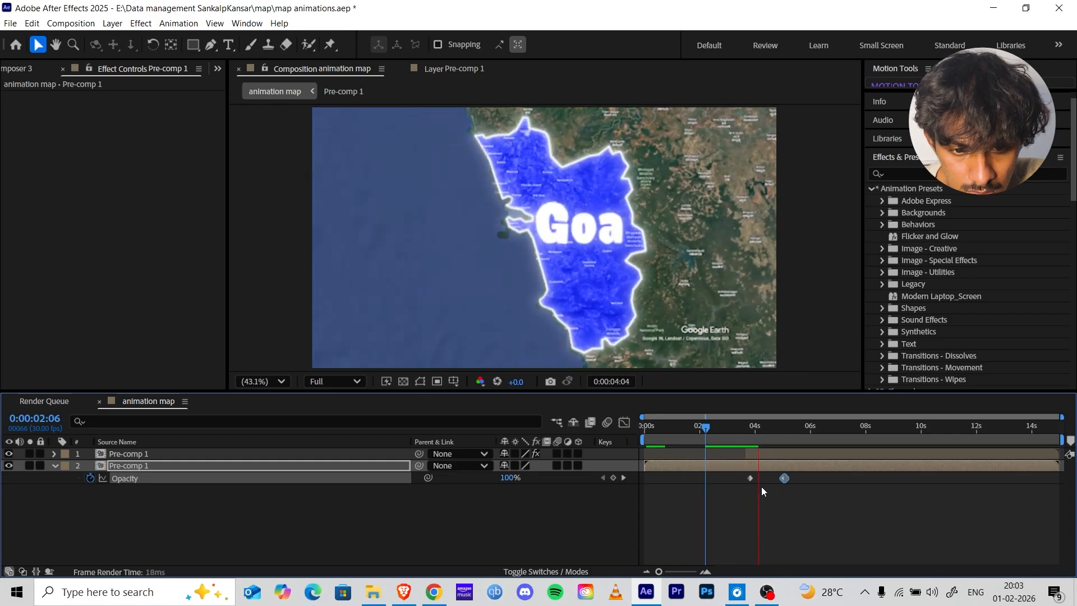
key("space")
key("space")
left_click_drag(750, 478, 718, 487)
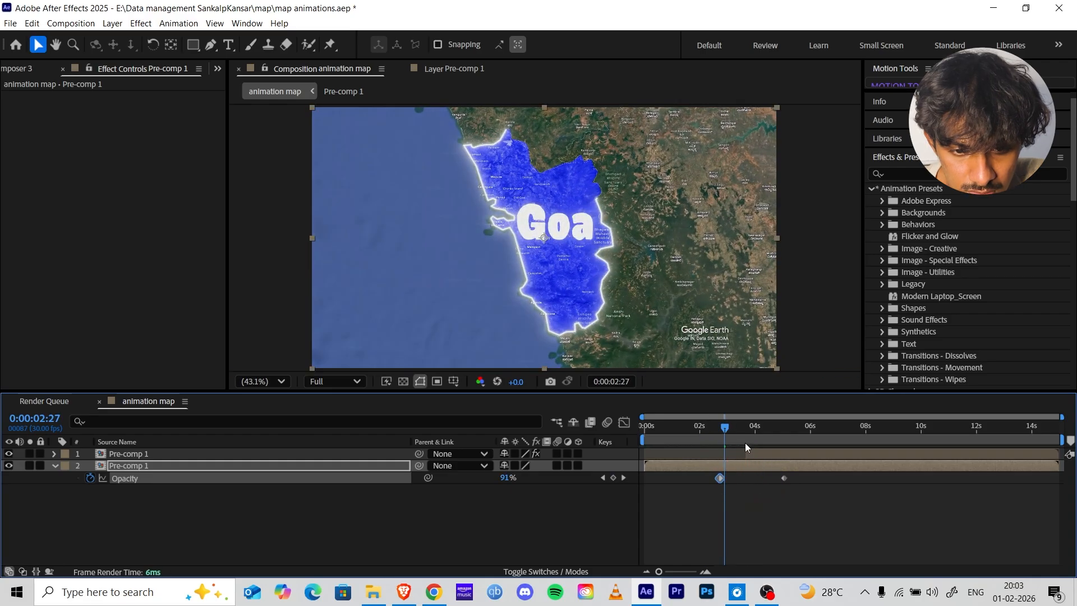
left_click_drag(830, 506, 717, 477)
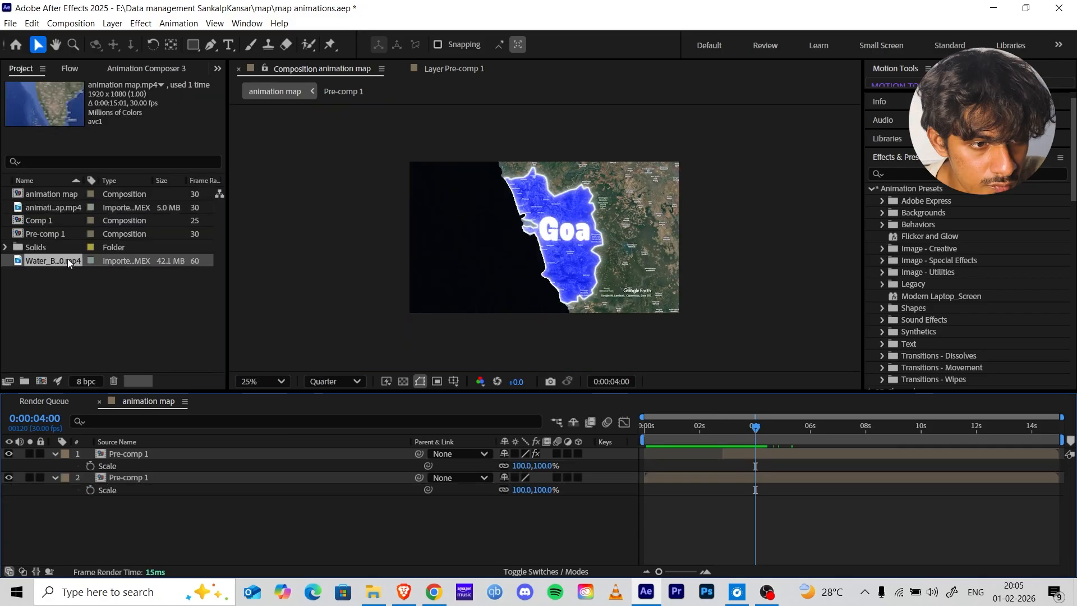
Step: Place the water loop video from the project between the two Pre-comp 1 layers
left_click(67, 262)
left_click_drag(53, 264, 288, 477)
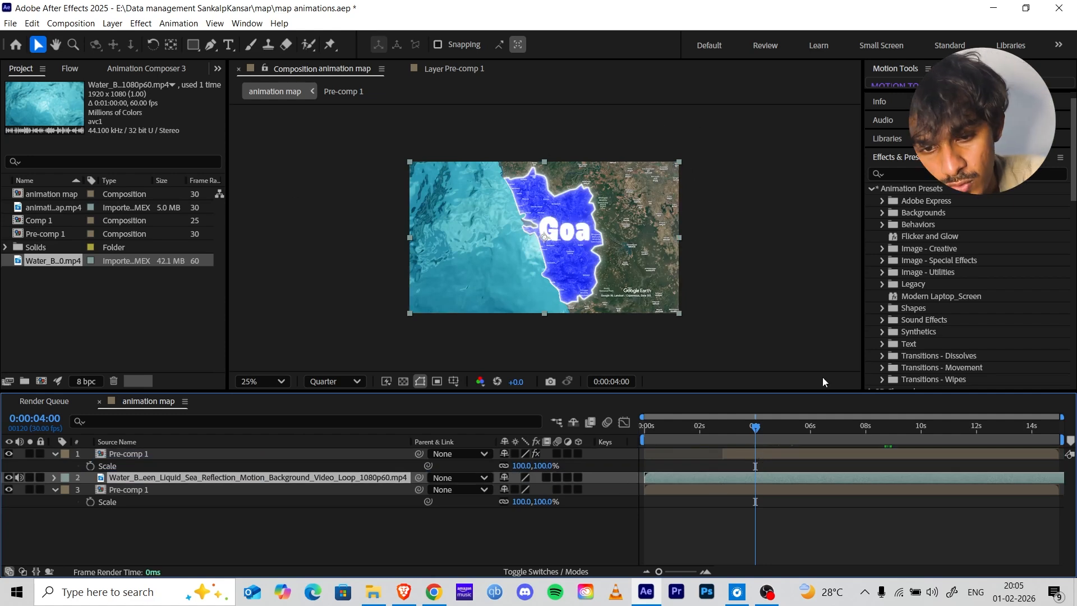
Step: Keyframe the water video's Opacity from 100% at about 2.7 seconds to 0% at 0:00:04:07
left_click_drag(765, 429, 726, 438)
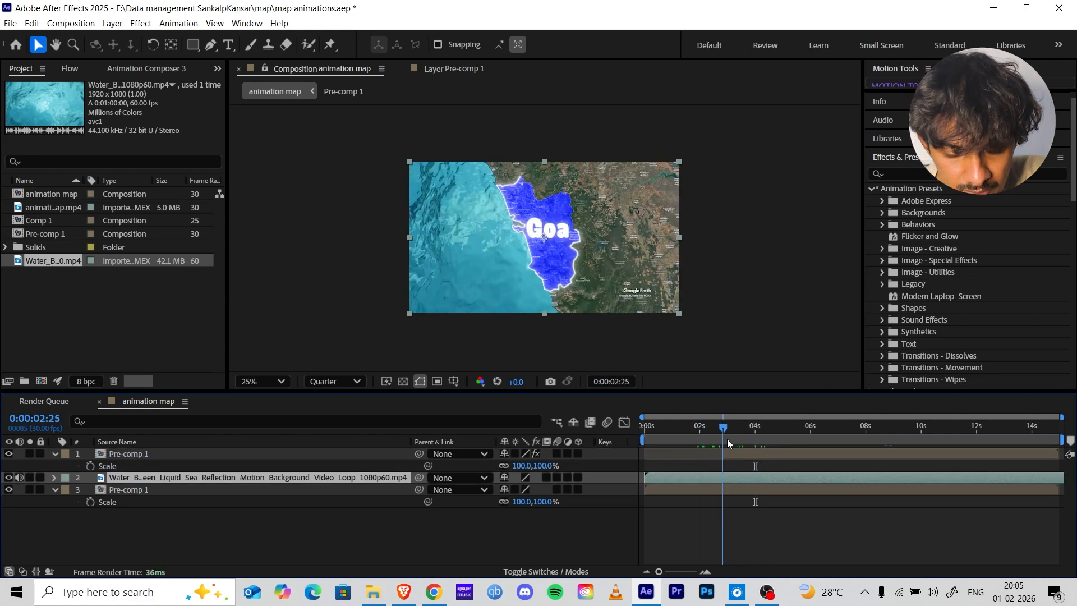
key("t")
left_click(768, 501)
key("t")
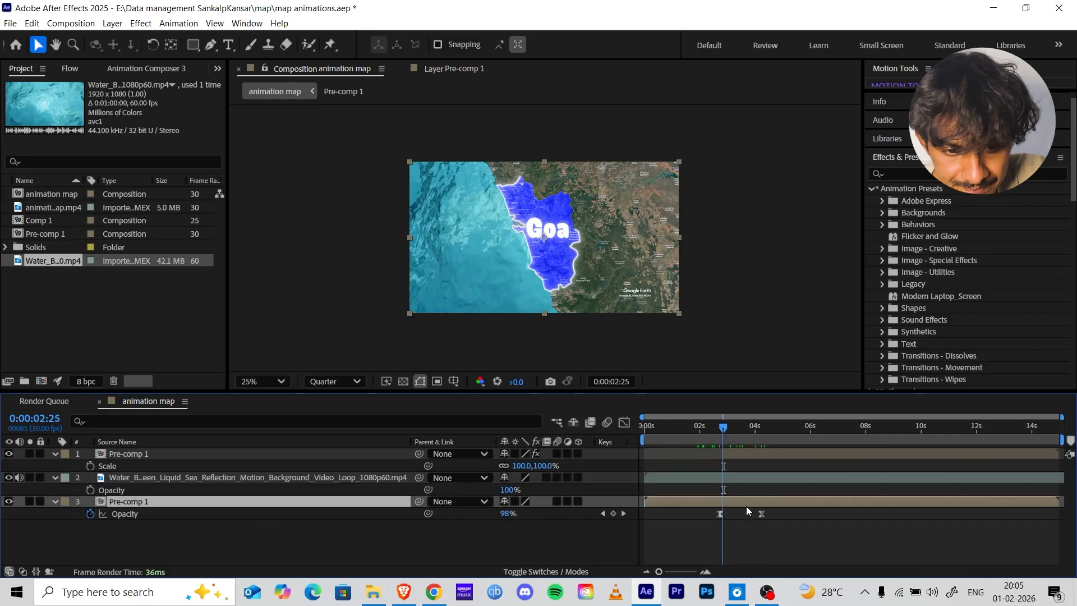
left_click(99, 492)
key("alt+shift+t")
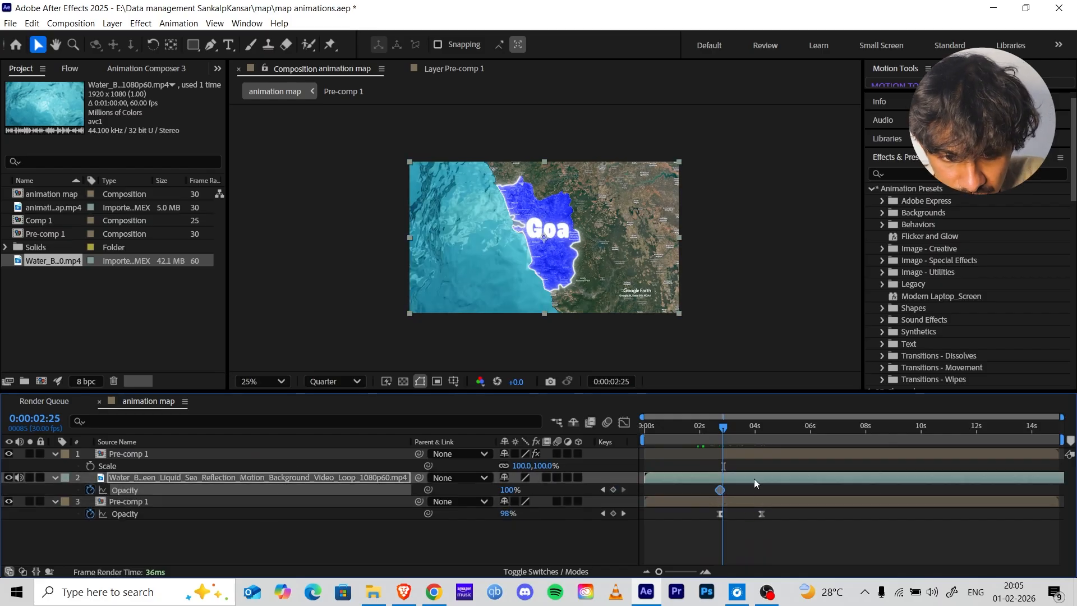
left_click_drag(722, 428, 762, 430)
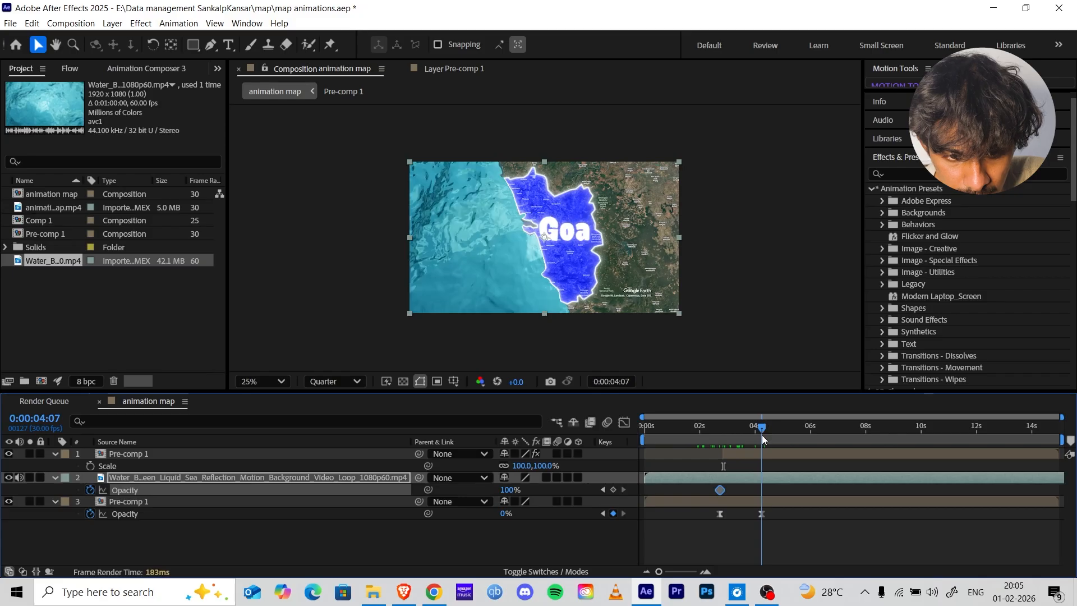
left_click(508, 489)
type("0")
key("Return")
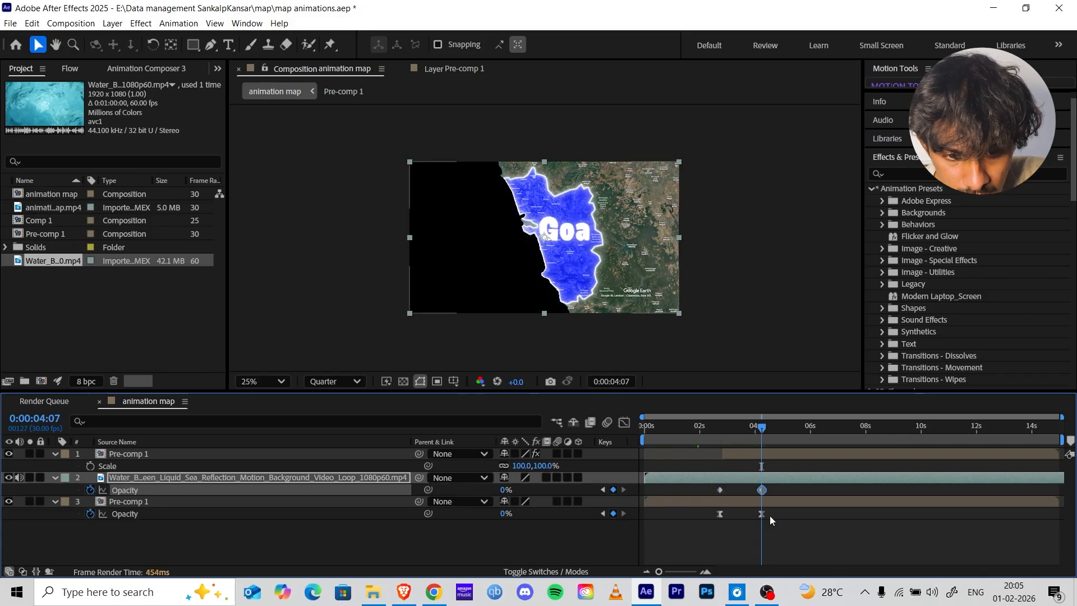
mouse_move(762, 491)
left_mouse_down()
mouse_move(728, 496)
mouse_move(764, 490)
left_mouse_up()
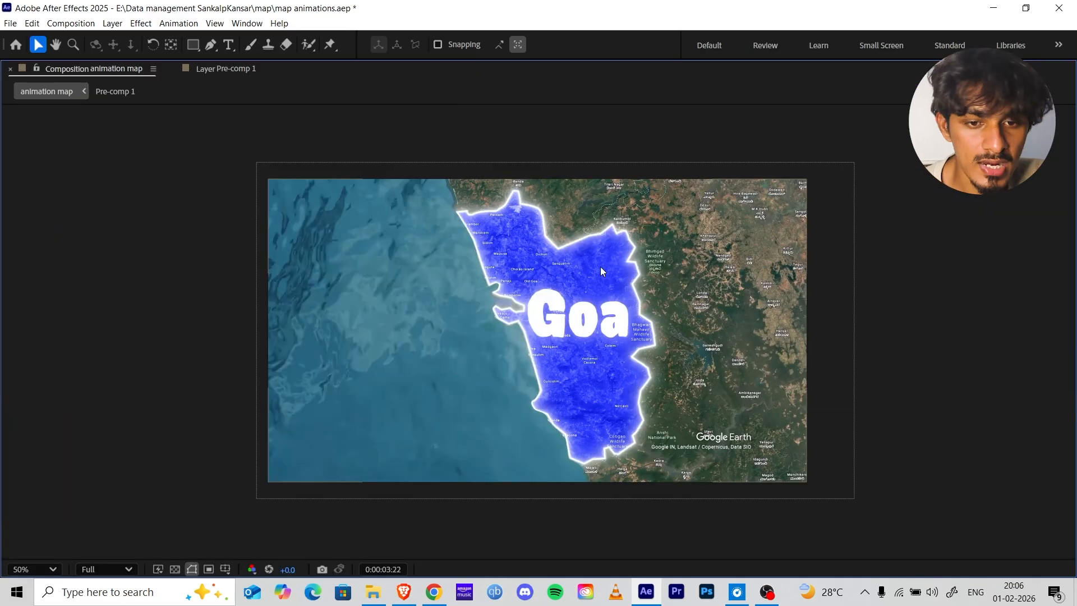
Step: Check the water fade in the enlarged composition view and place a cloud PNG from the project above all layers
key("grave")
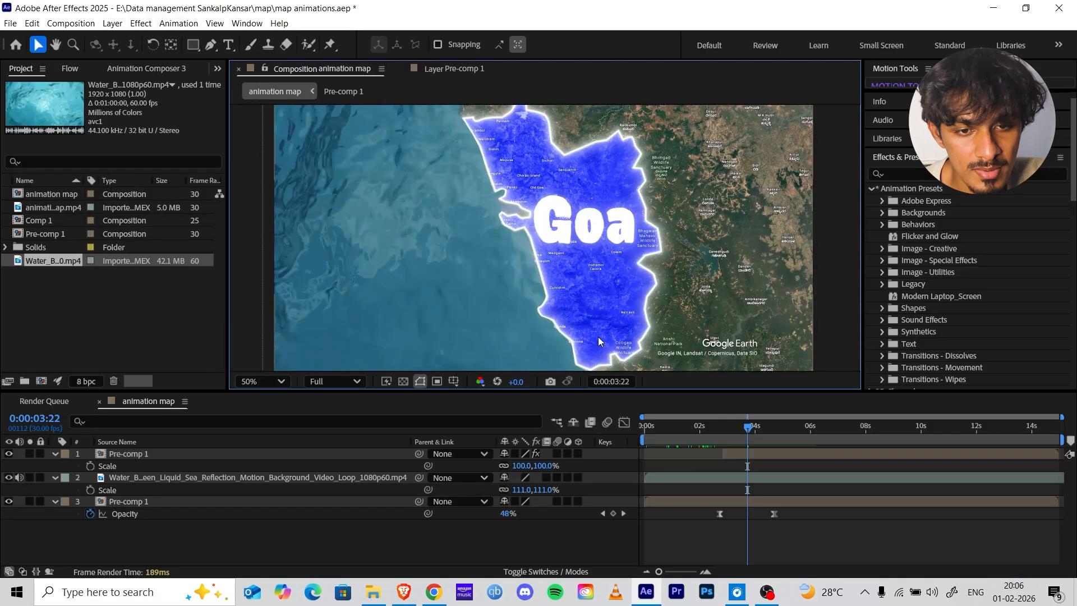
key("grave")
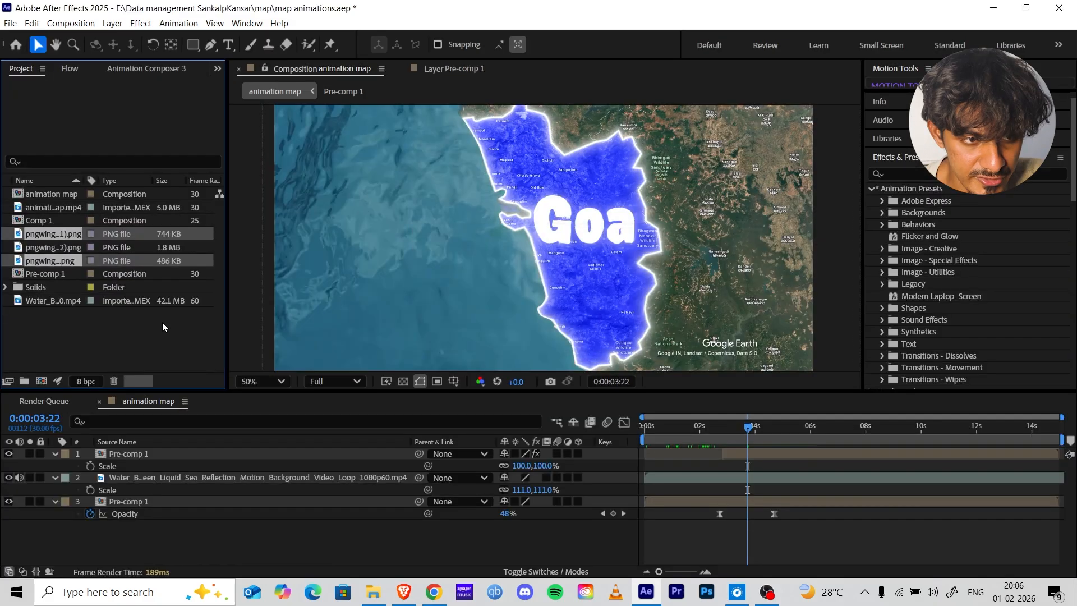
left_click(70, 261)
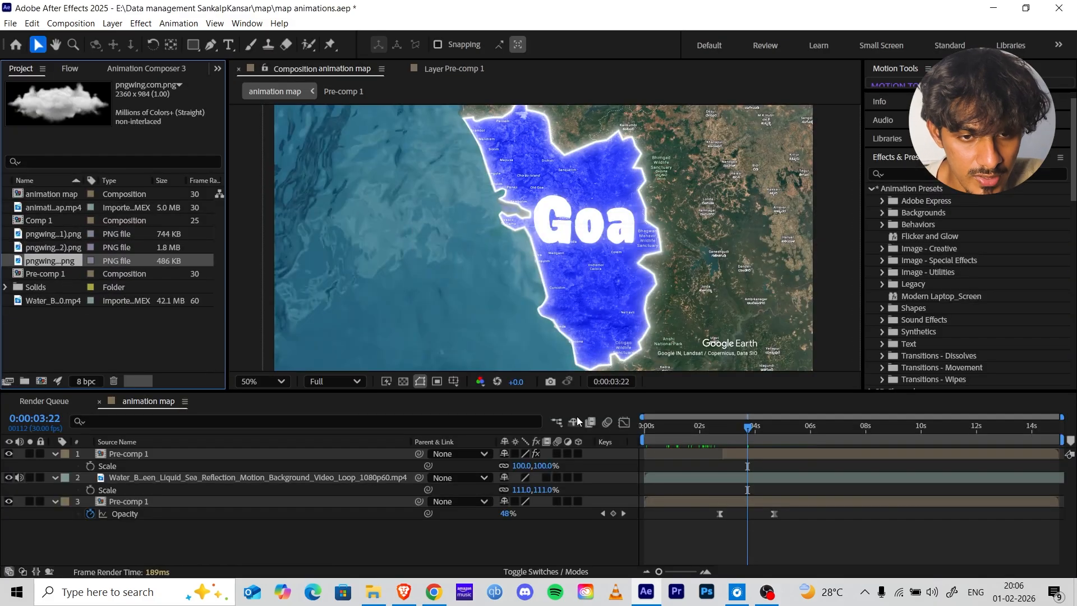
left_click_drag(73, 261, 76, 451)
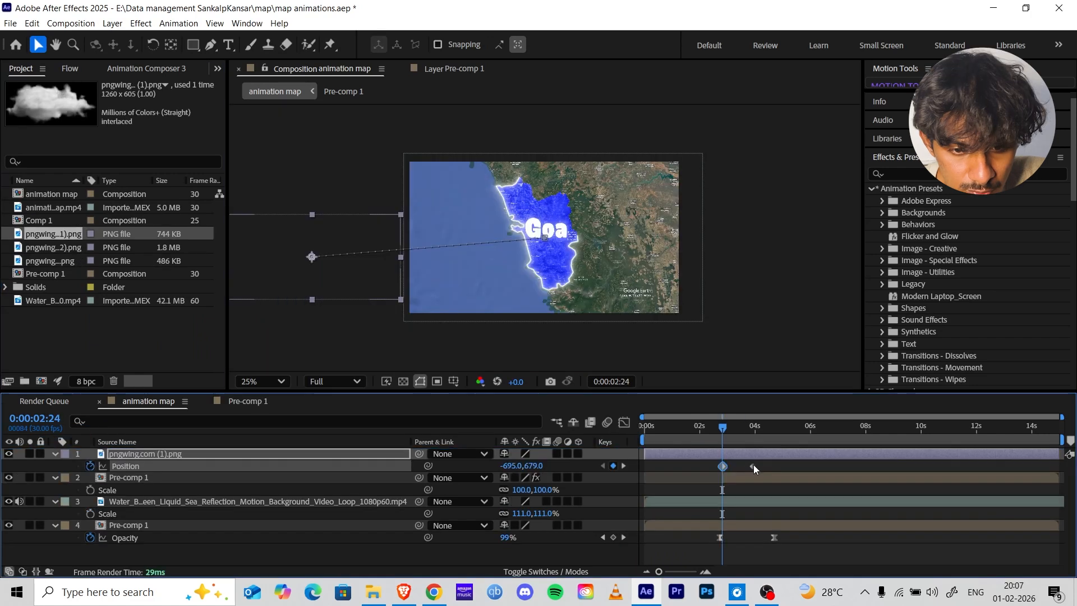
Step: Shift the end Position keyframe of the cloud pngwing.com (1).png to about 4.1 seconds and check its motion
left_click_drag(752, 465, 758, 467)
left_click_drag(728, 431, 758, 438)
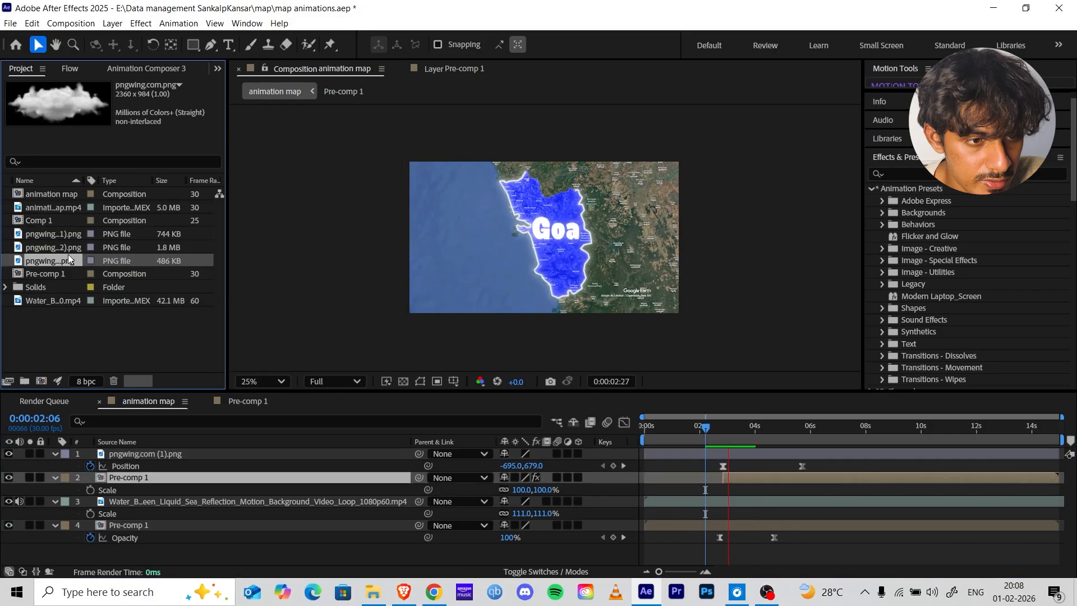
Step: Keyframe the Position of the cloud pngwing.com.png so it slides into the frame's lower-right corner by about 5.6 seconds
left_click(68, 250)
left_click(69, 240)
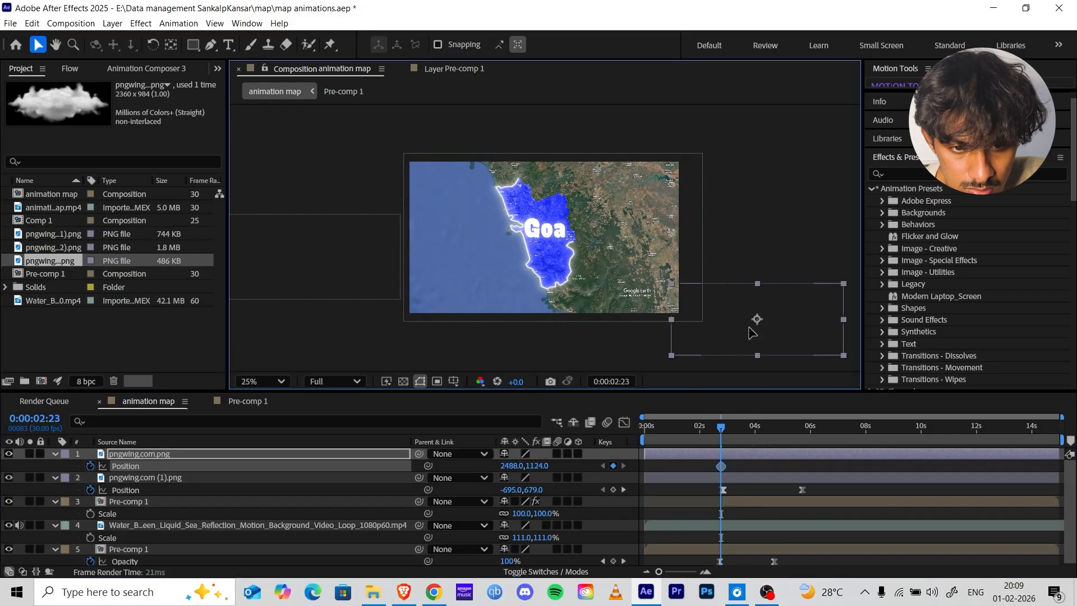
left_click(801, 436)
left_click_drag(806, 439, 799, 439)
left_click_drag(775, 338, 634, 302)
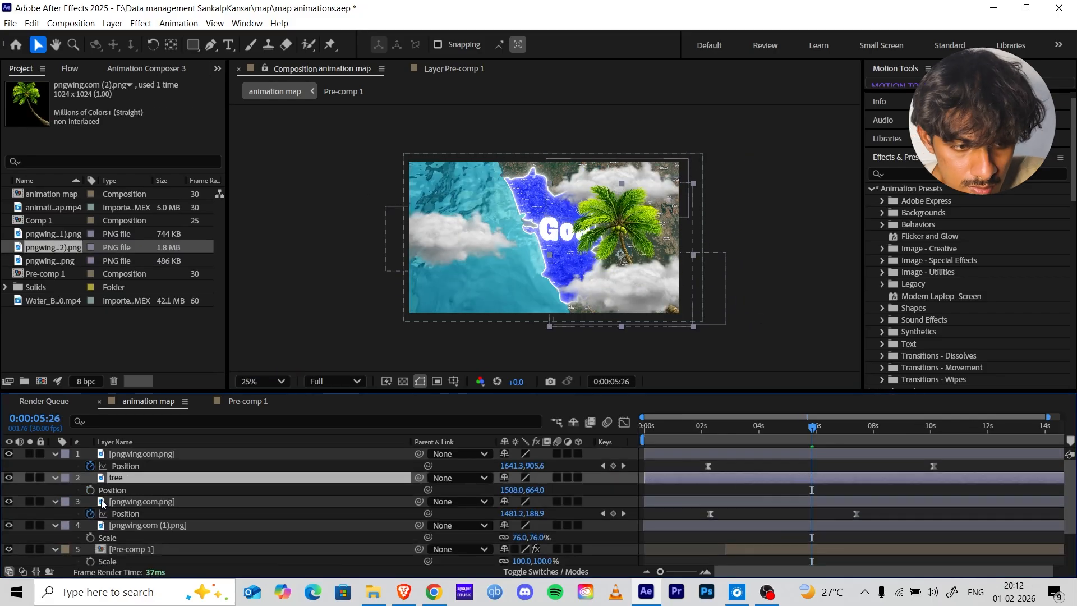
Step: Try to shift the tree's Position keyframe to about 2.6 seconds and reposition the tree, and undo both changes
left_click(708, 490)
left_click_drag(710, 490, 718, 490)
left_click_drag(620, 225, 592, 214)
key("ctrl+z")
key("ctrl+z")
Step: Preview the motion, shift the tree's Position keyframe to about 3.4 seconds and raise the tree into the frame at about 5.3 seconds
left_click_drag(748, 434, 710, 434)
key("space")
left_click_drag(710, 490, 740, 489)
left_click(795, 429)
left_click_drag(723, 367, 652, 160)
left_click(164, 454)
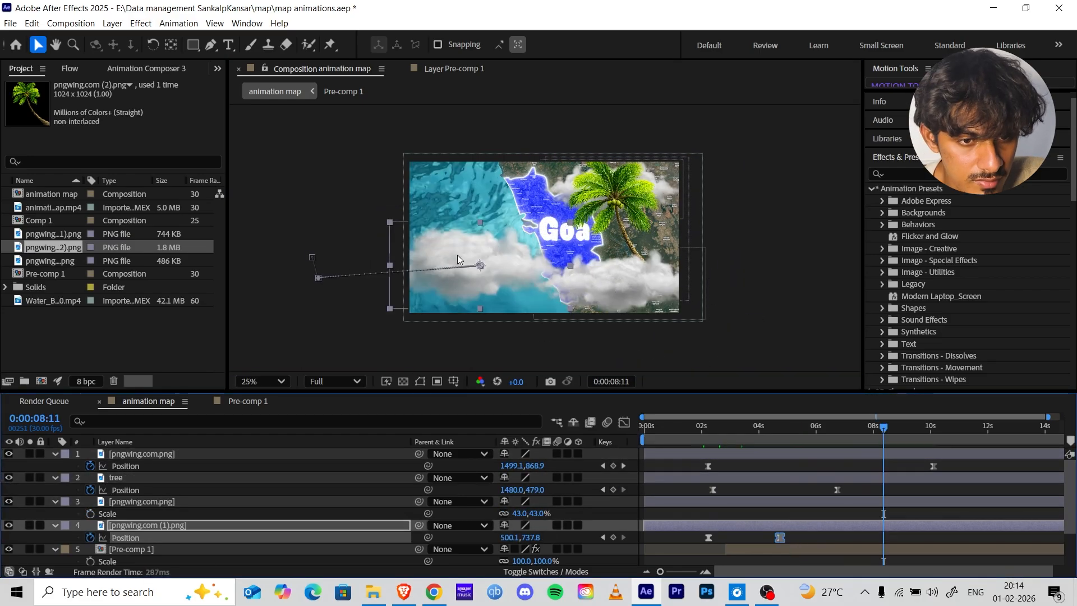
Step: Duplicate the cloud layer pngwing.com (1).png and move the copy up to the frame's upper-left edge
key("ctrl+d")
left_click_drag(481, 258, 460, 159)
left_click_drag(459, 159, 462, 149)
Step: Delete the upper-left cloud copy's last two Position keyframes and move the cloud rightward into the frame at about 5.4 seconds
left_click_drag(1001, 537, 826, 550)
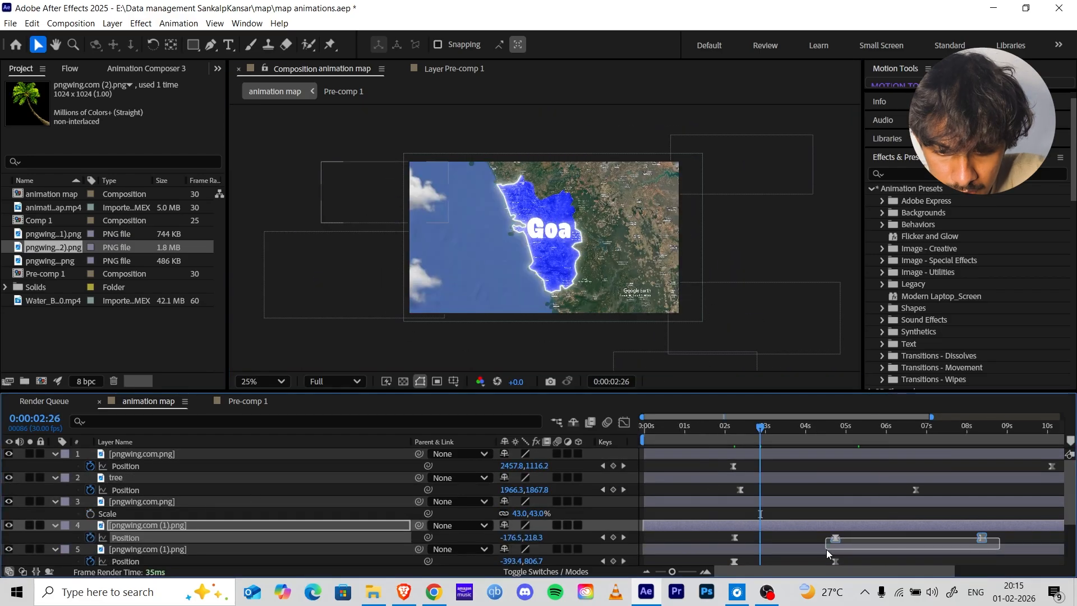
key("Delete")
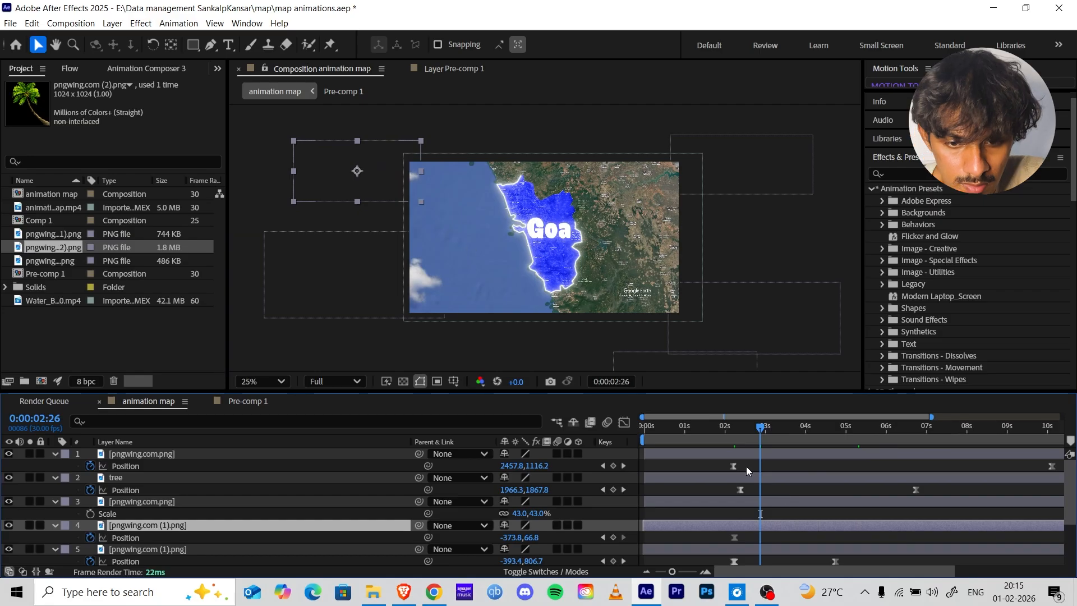
left_click_drag(771, 432, 861, 439)
left_click_drag(393, 169, 511, 174)
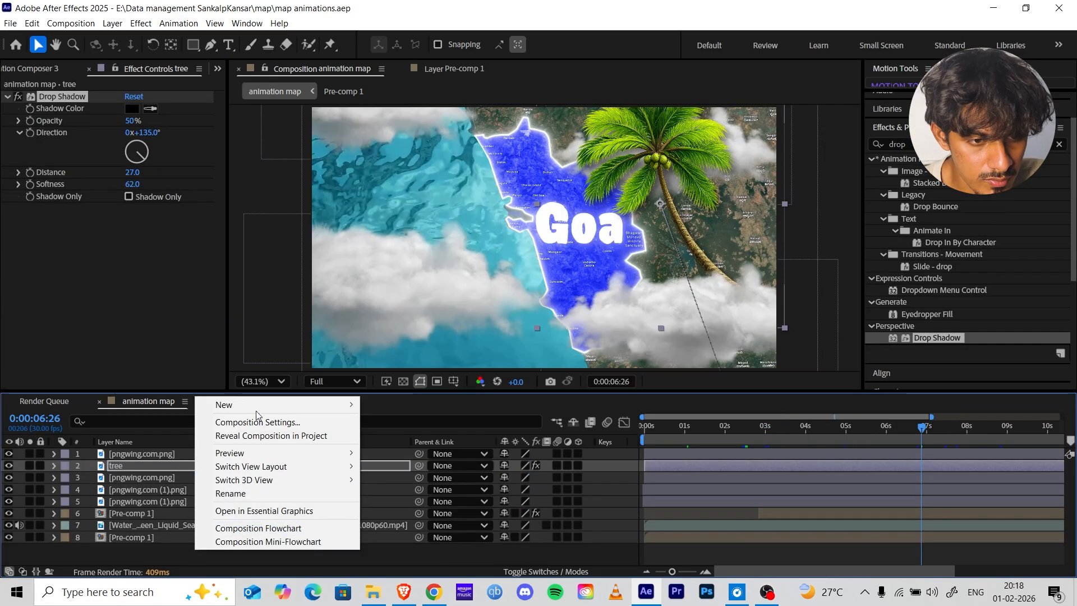
Step: Add an adjustment layer to the animation map composition and apply the Transform effect to it
mouse_move(314, 404)
left_click(409, 503)
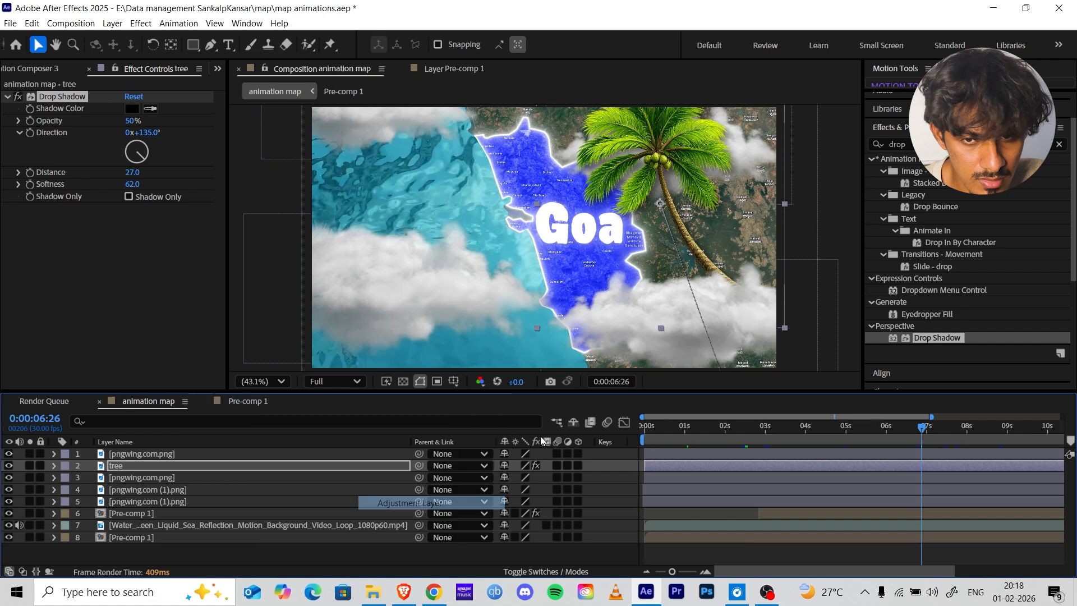
key("ctrl+5")
type("transf")
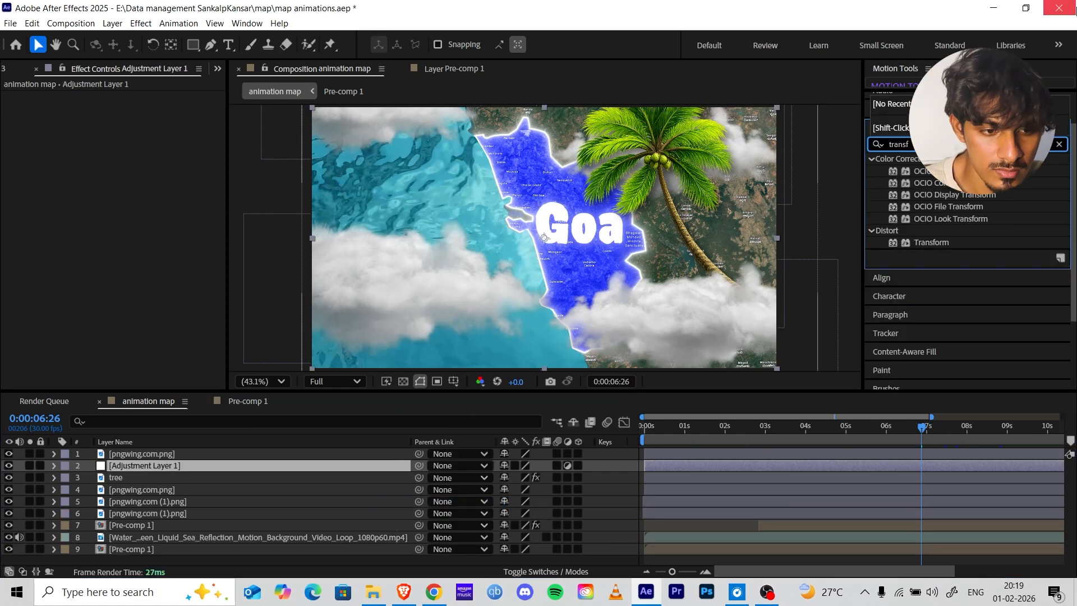
left_click_drag(931, 242, 263, 459)
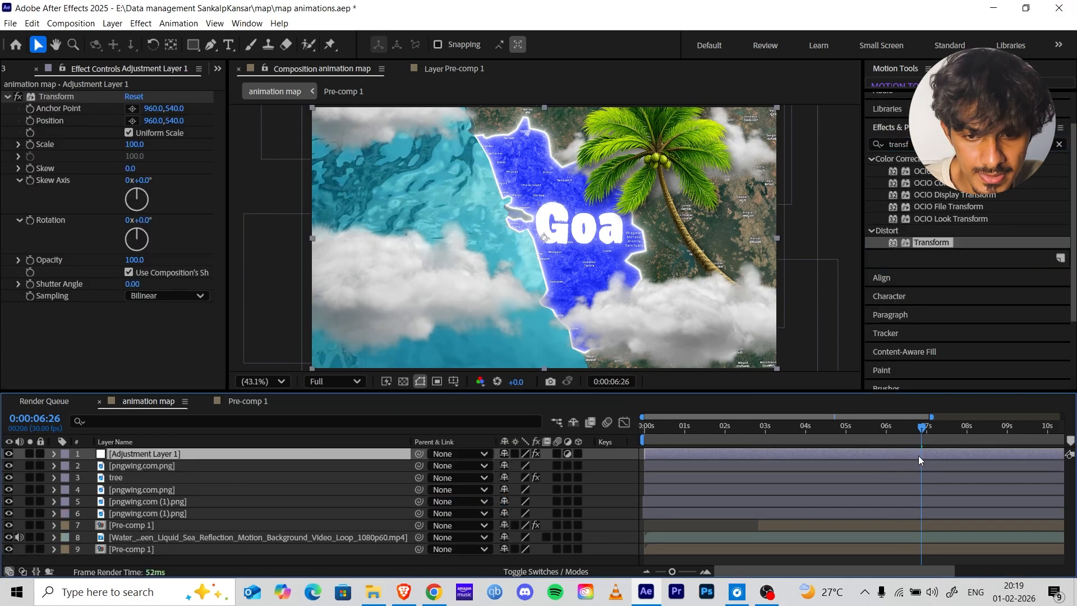